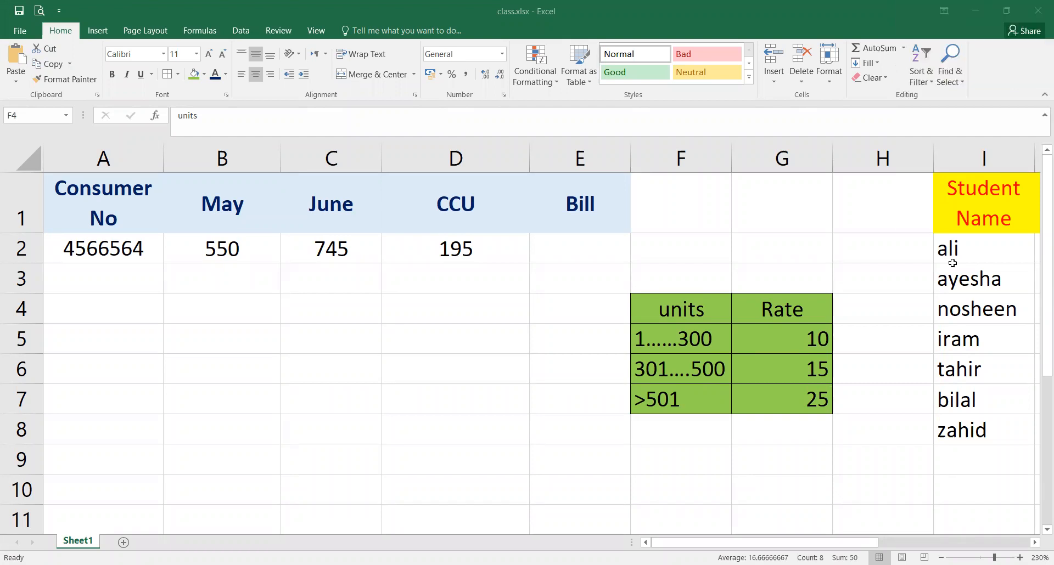
Examine the unit ranges and their rates in the green rate table in F4:G7
{"action": "key", "text": "ctrl+a"}
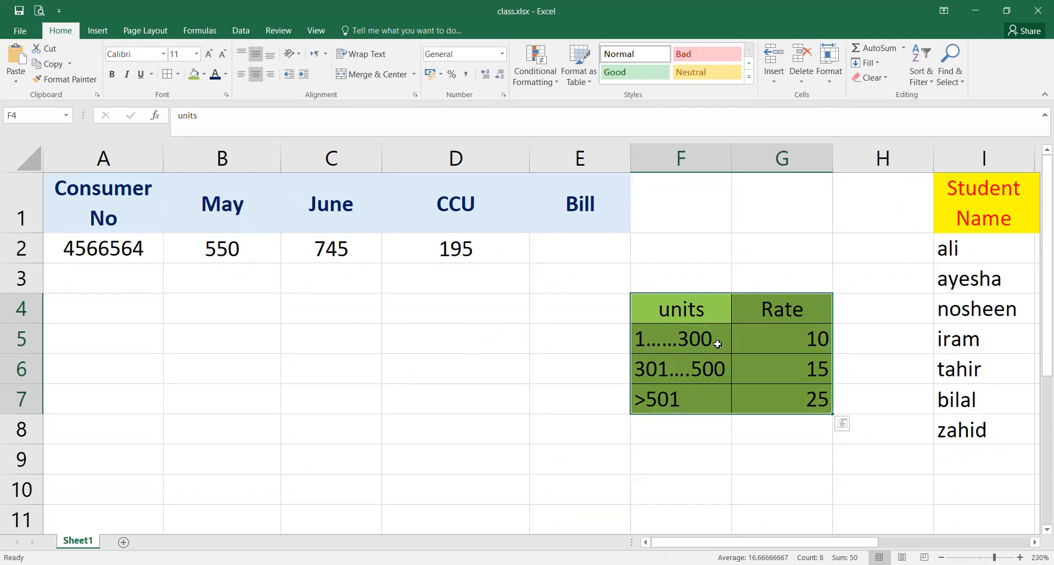
{"action": "left_click", "coordinate": [801, 334]}
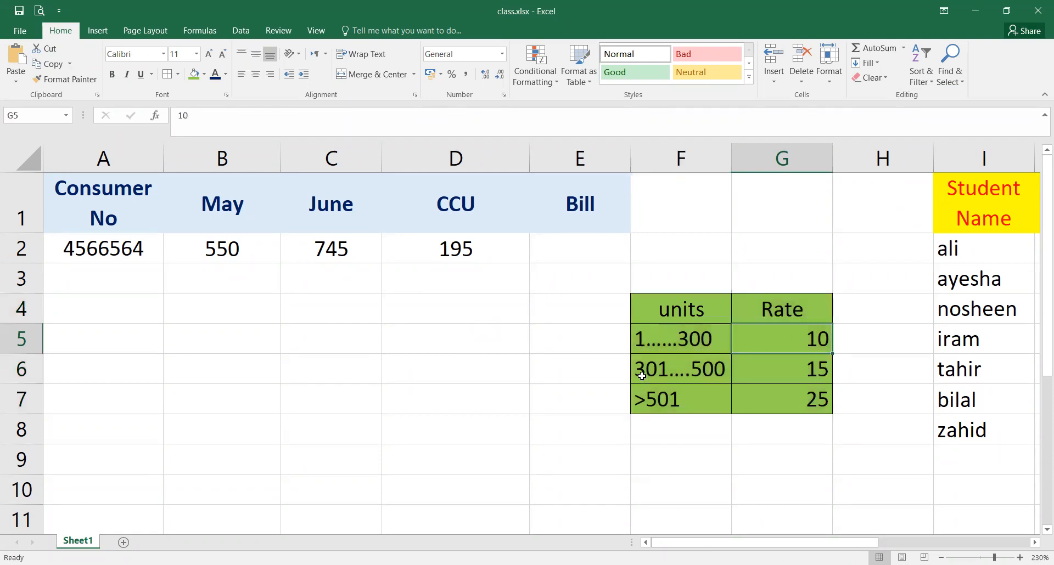
{"action": "left_click", "coordinate": [641, 375]}
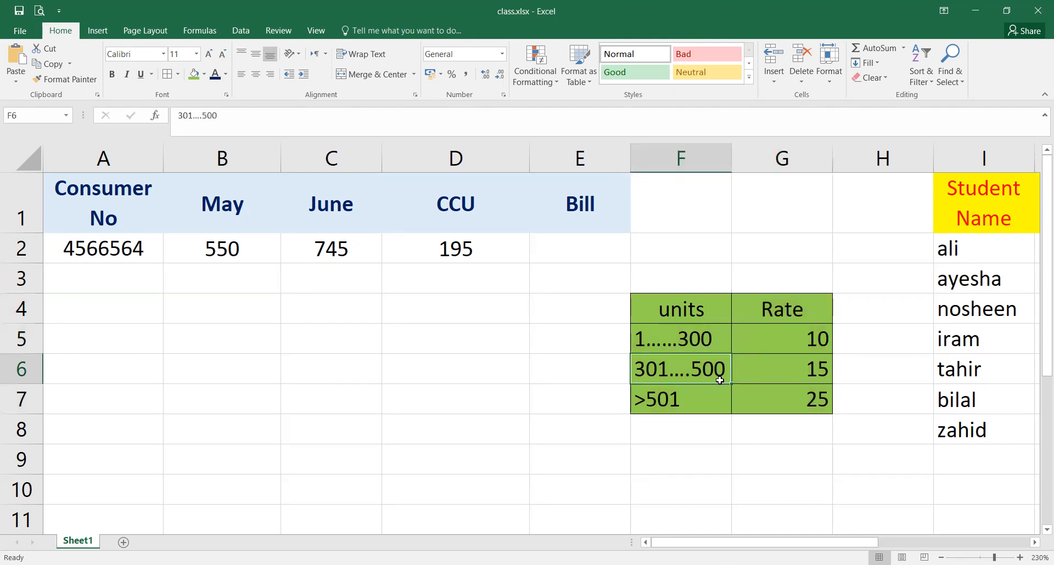
{"action": "left_click", "coordinate": [793, 377]}
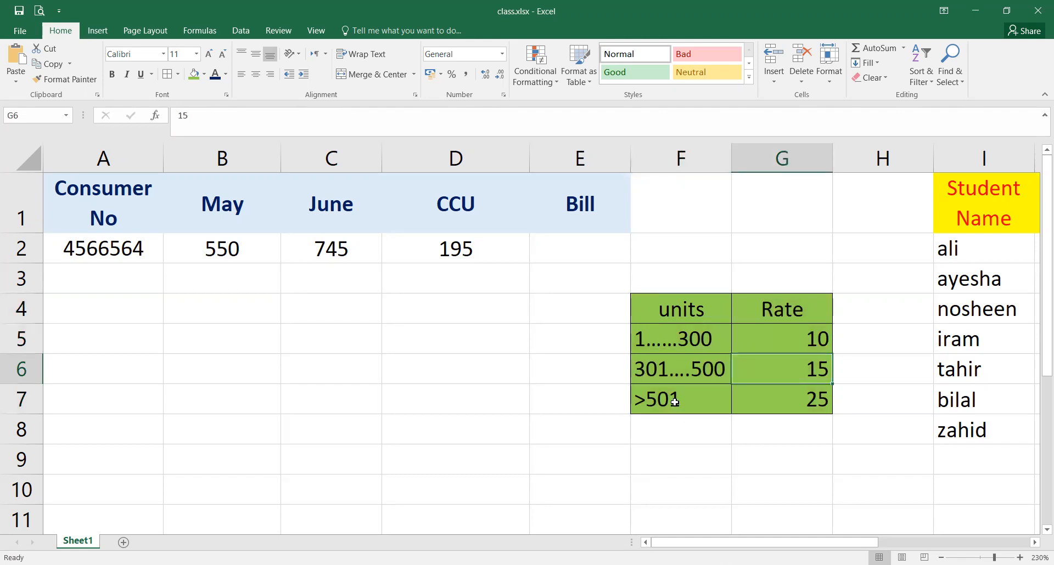
{"action": "left_click", "coordinate": [675, 402]}
{"action": "left_click", "coordinate": [828, 400]}
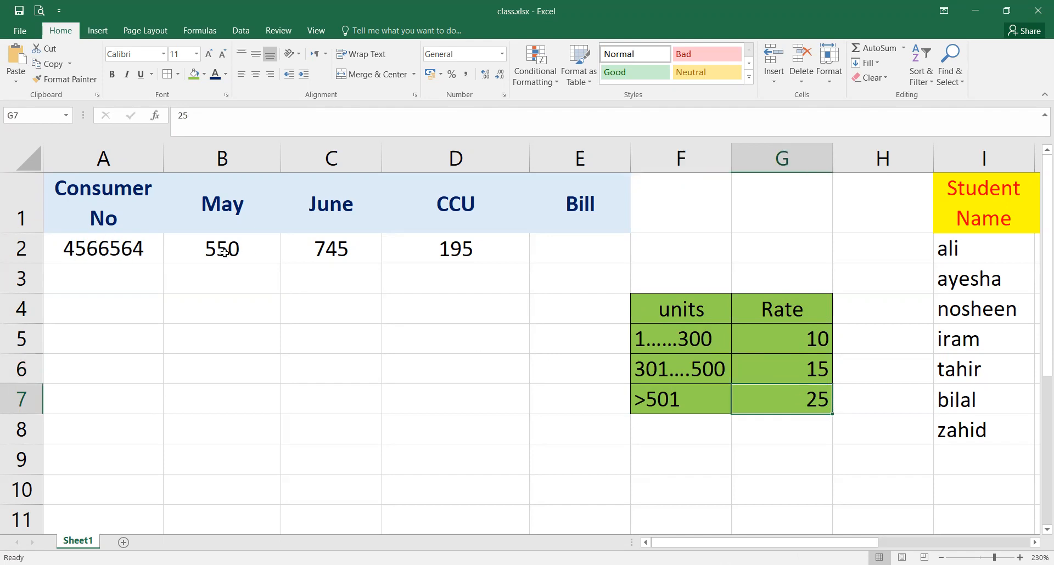
Examine the May and June readings in row 2 and the CCU formula in D2
{"action": "left_click", "coordinate": [226, 251]}
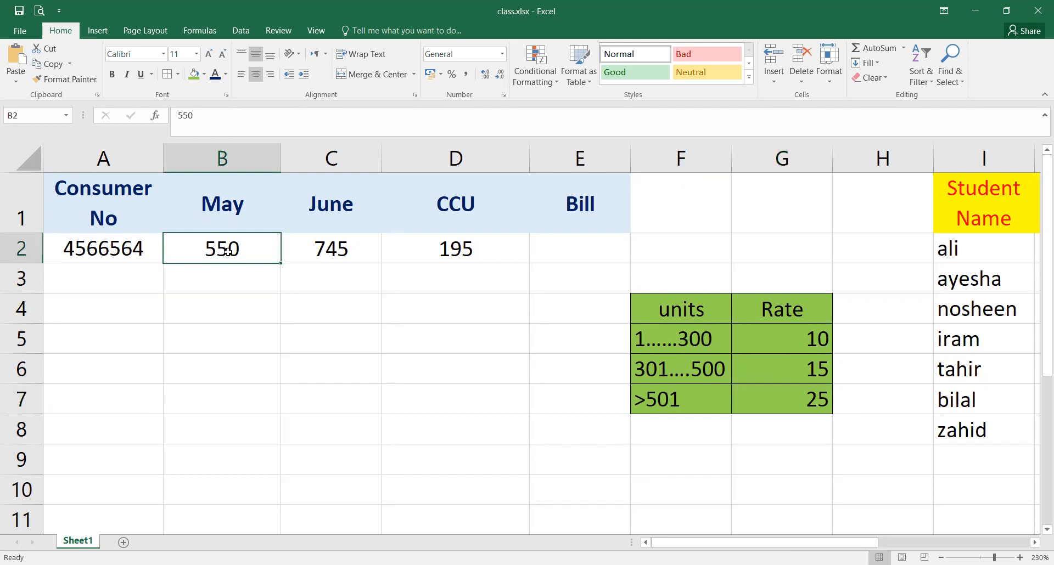
{"action": "left_click", "coordinate": [328, 249]}
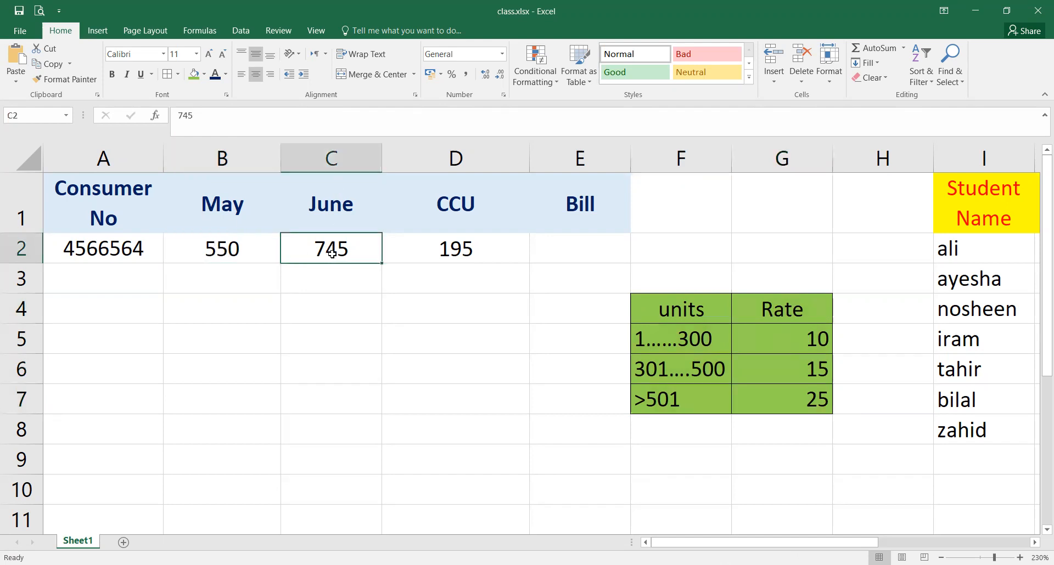
{"action": "left_click", "coordinate": [435, 251]}
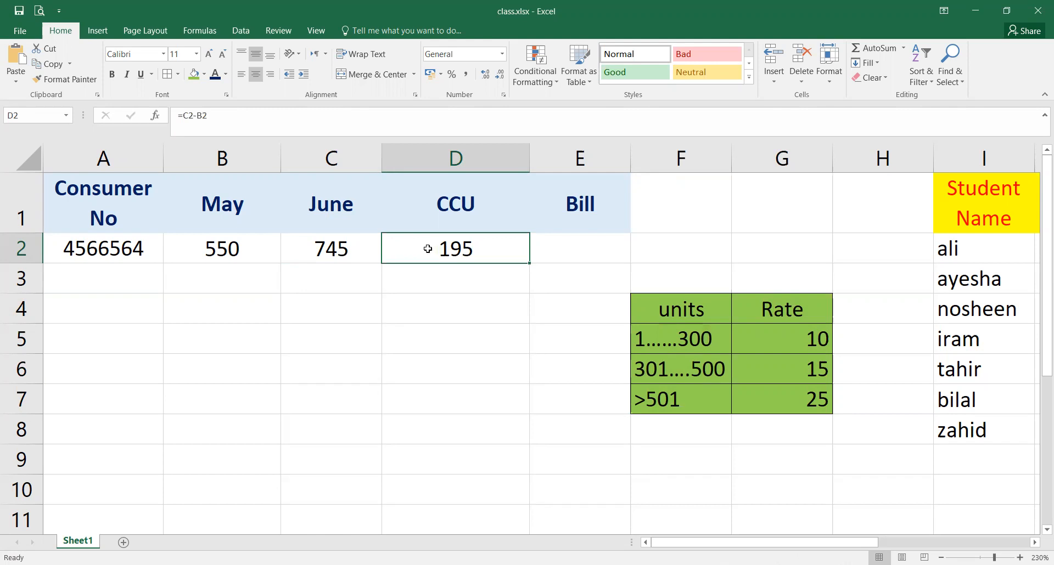
{"action": "double_click", "coordinate": [427, 249]}
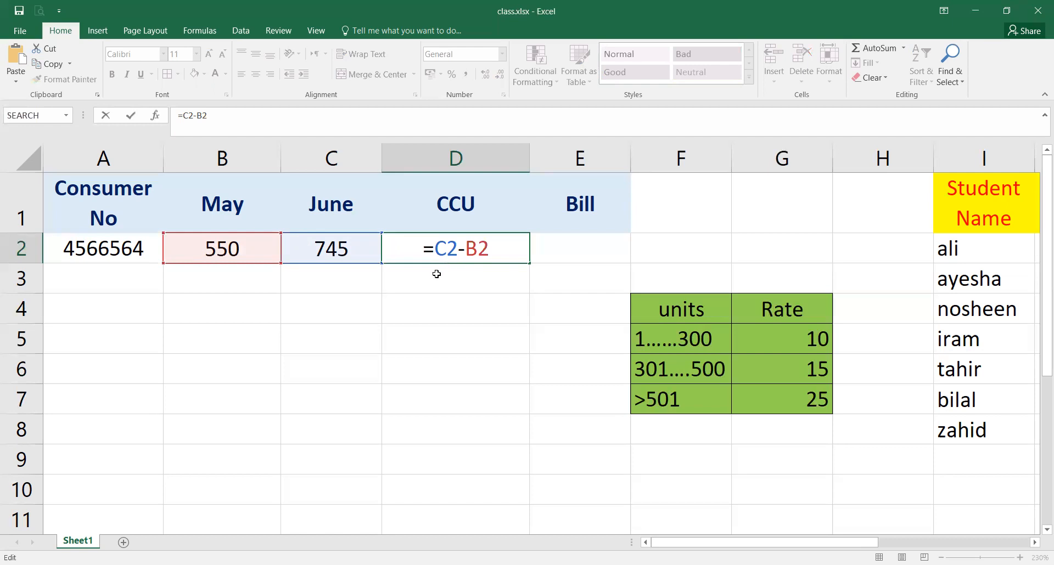
{"action": "left_click", "coordinate": [542, 279]}
Begin the Bill formula in E2 with an IF that returns 25 when D2 is at least 501: =if(d2>=501,25,
{"action": "left_click", "coordinate": [605, 256]}
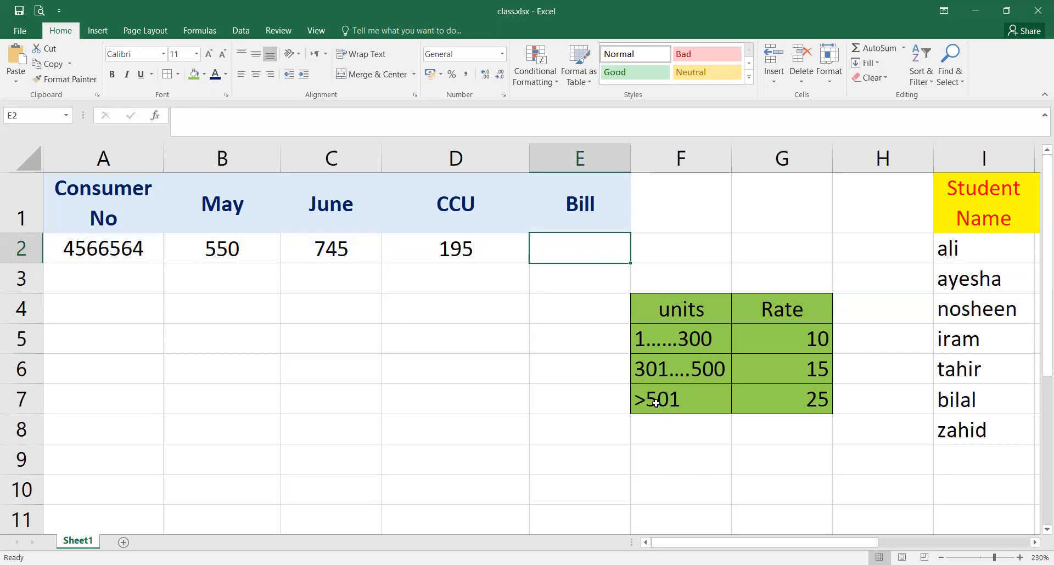
{"action": "left_click", "coordinate": [683, 400]}
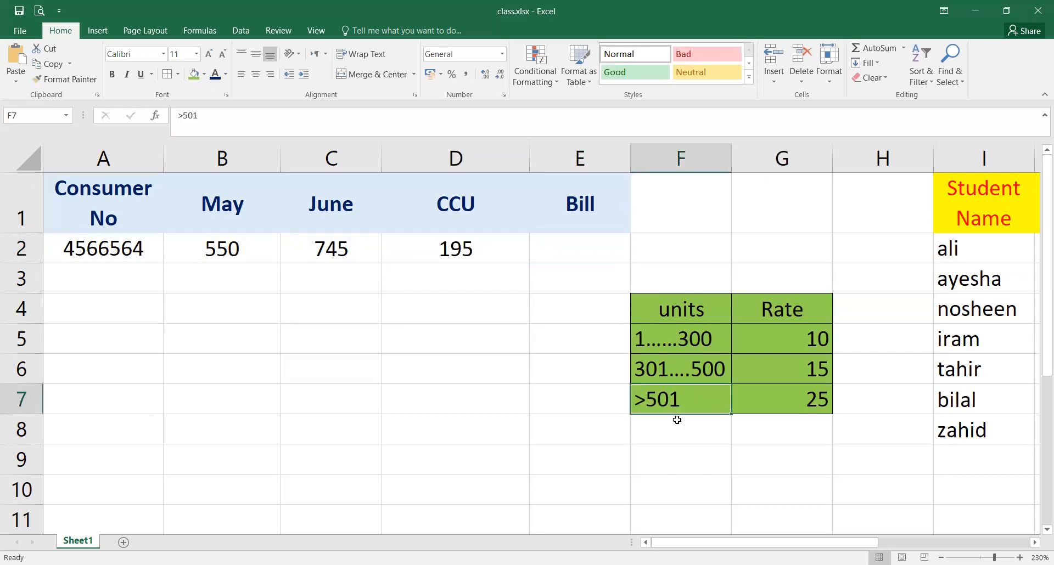
{"action": "key", "text": "Up"}
{"action": "key", "text": "Up"}
{"action": "key", "text": "Up"}
{"action": "key", "text": "Up"}
{"action": "key", "text": "Up"}
{"action": "key", "text": "Left"}
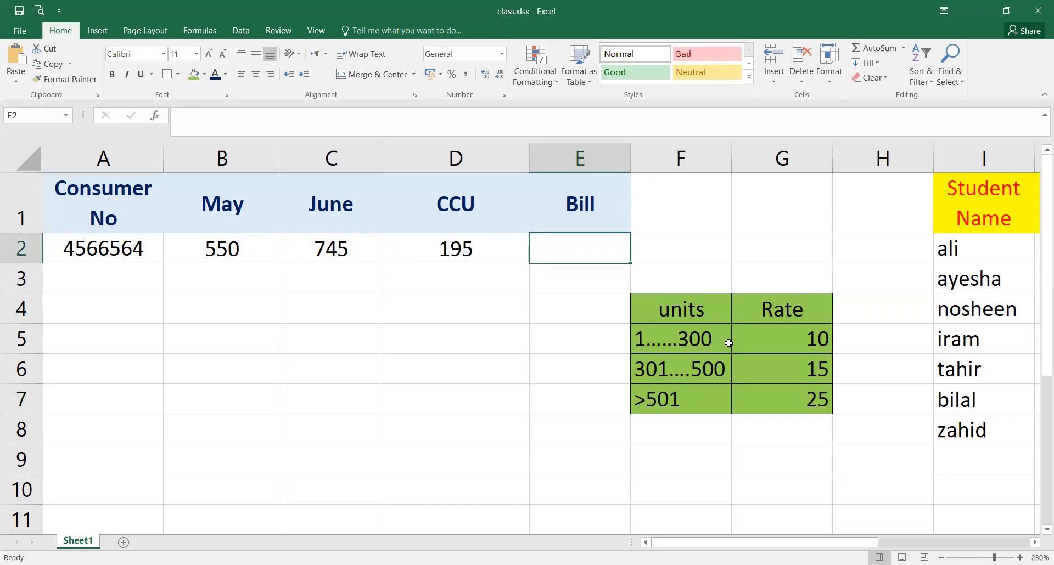
{"action": "type", "text": "="}
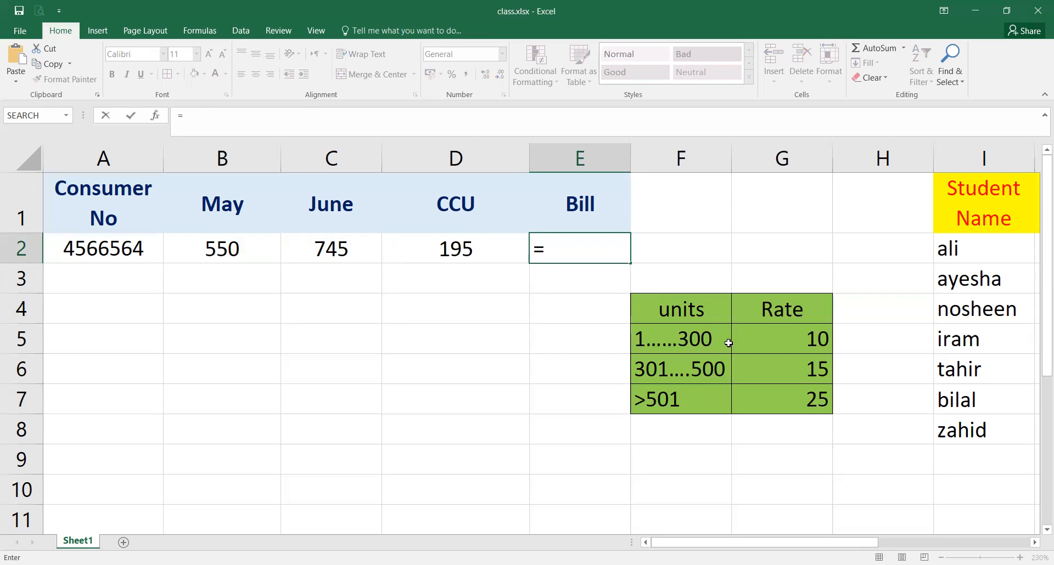
{"action": "type", "text": "d"}
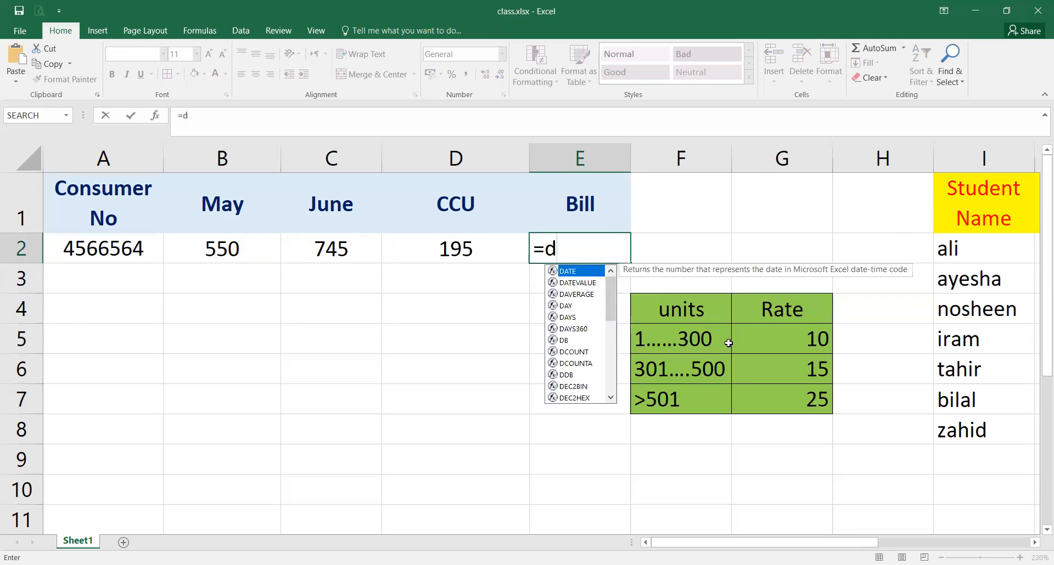
{"action": "key", "text": "BackSpace"}
{"action": "type", "text": "if"}
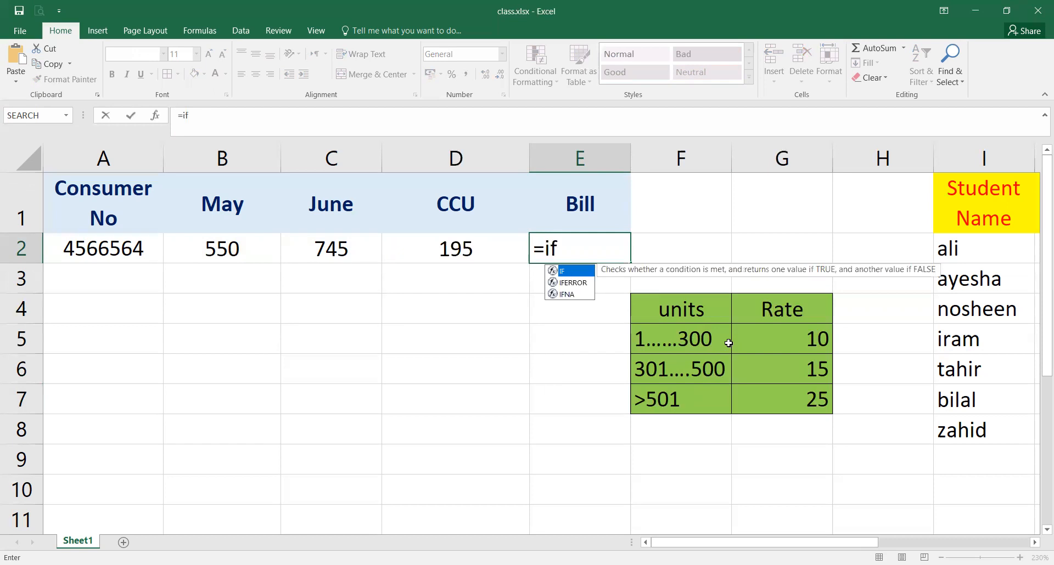
{"action": "type", "text": "(d2"}
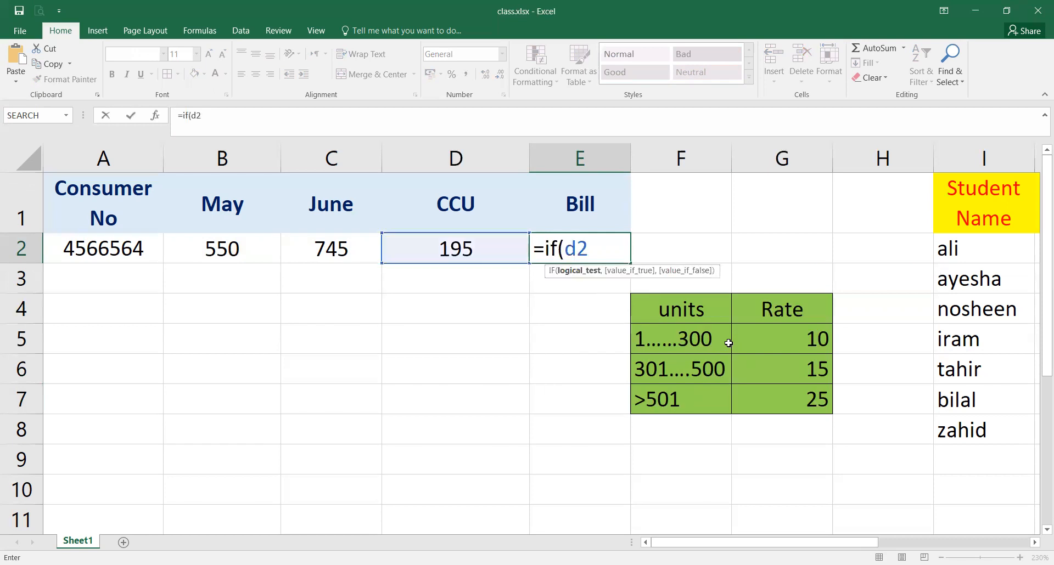
{"action": "type", "text": ">=50"}
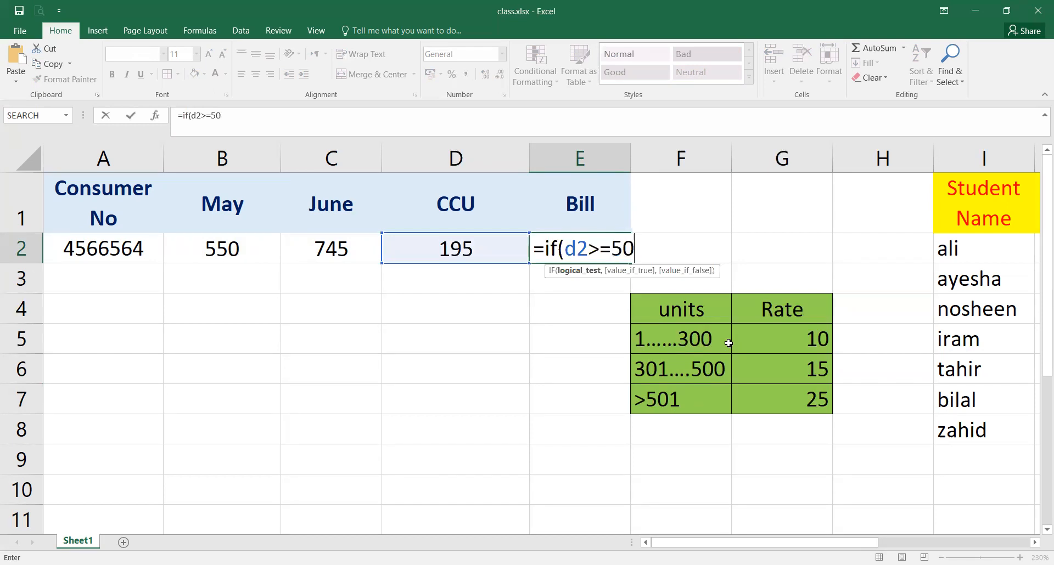
{"action": "type", "text": "1,"}
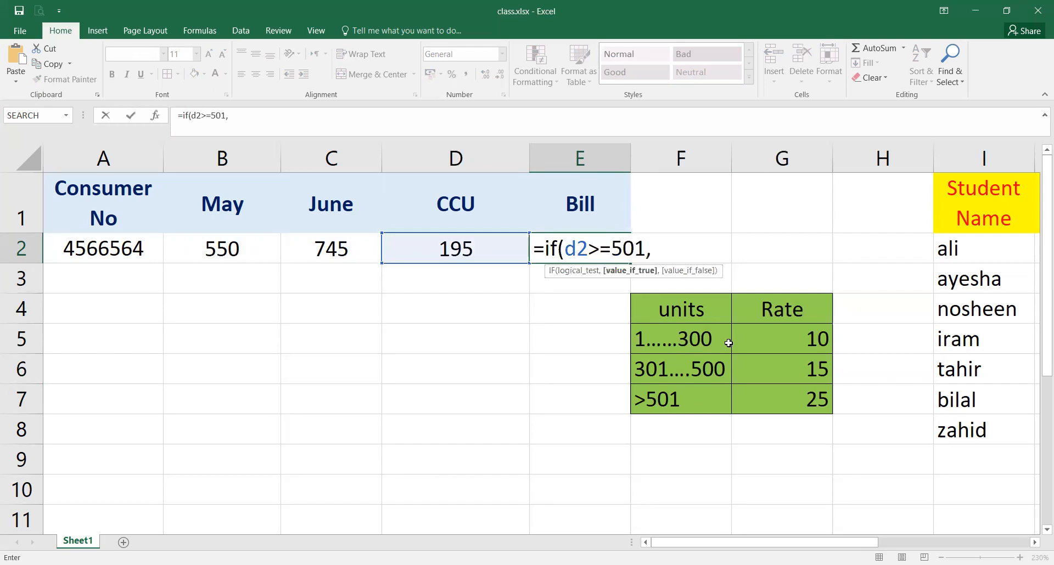
{"action": "type", "text": "25,"}
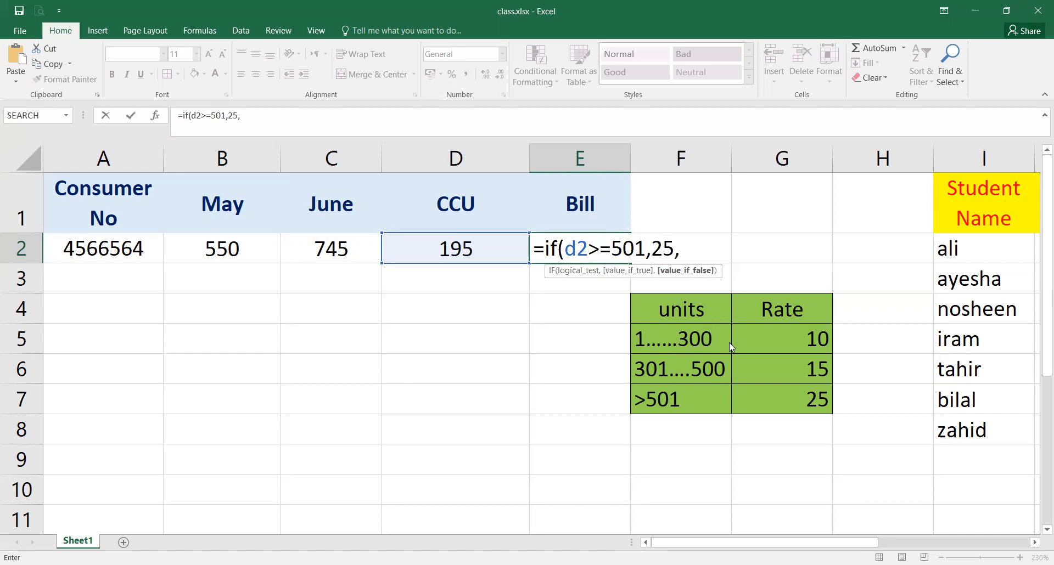
Complete the E2 formula with a nested IF returning 15 when D2>=301 and otherwise 10, accepting the proposed bracket correction
{"action": "type", "text": "if("}
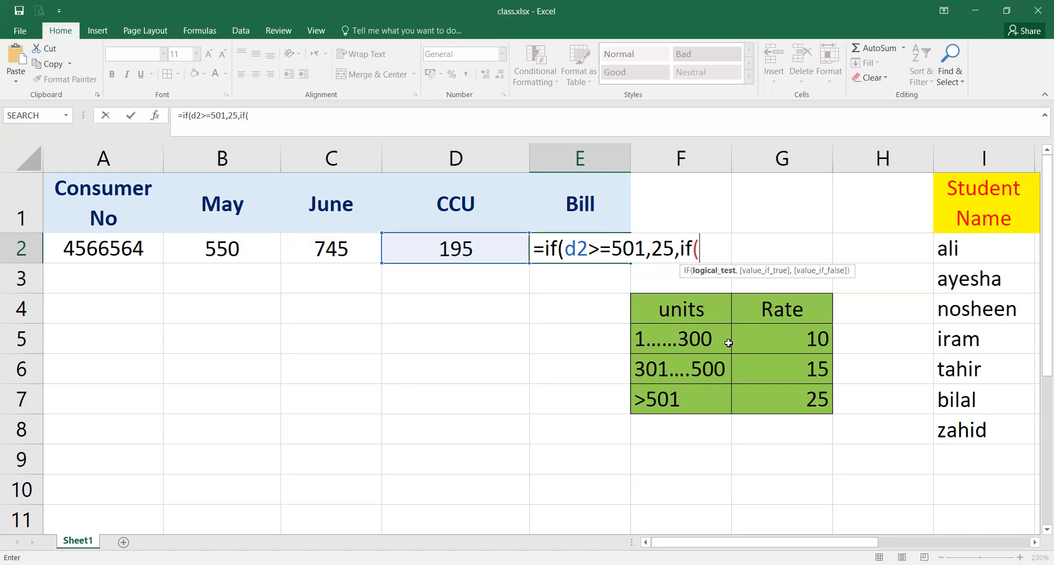
{"action": "type", "text": "d2"}
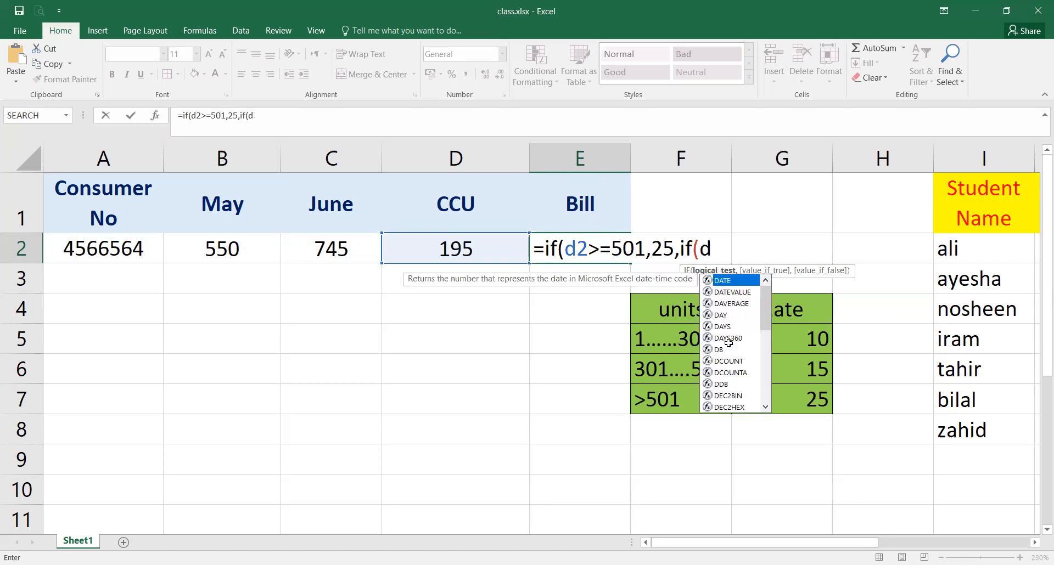
{"action": "type", "text": ">"}
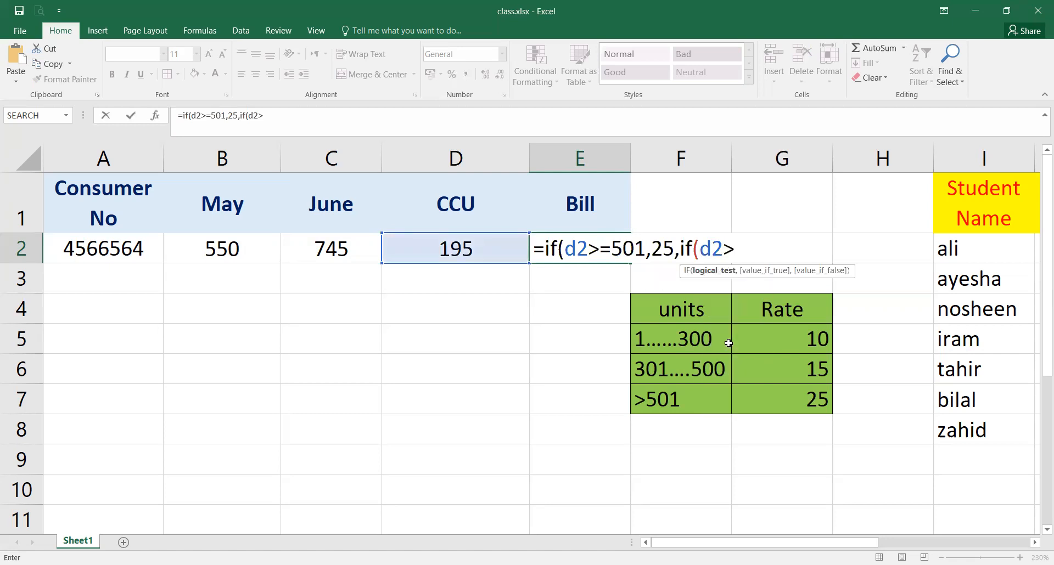
{"action": "type", "text": "=301,15"}
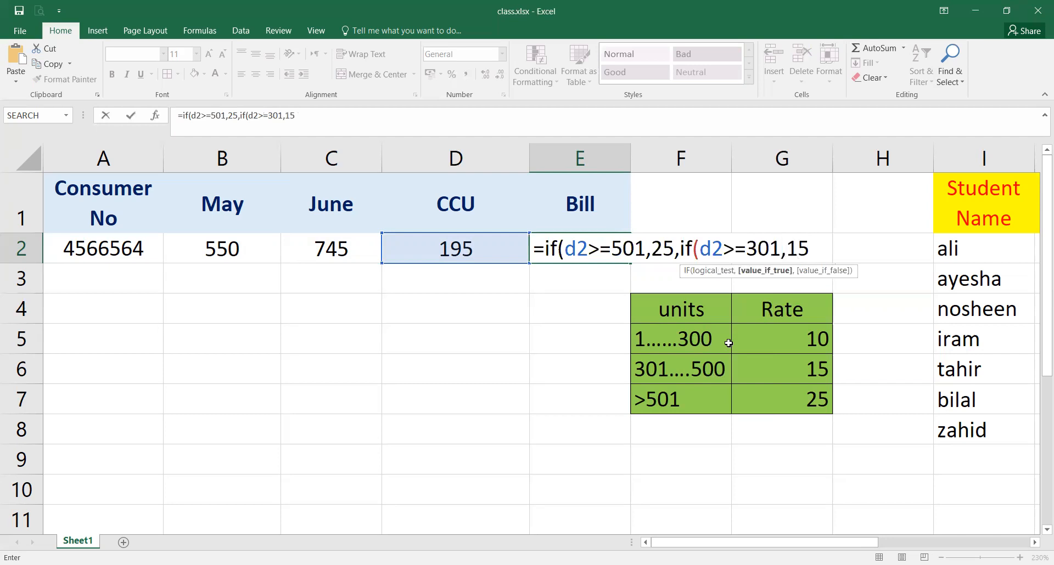
{"action": "type", "text": ",10)"}
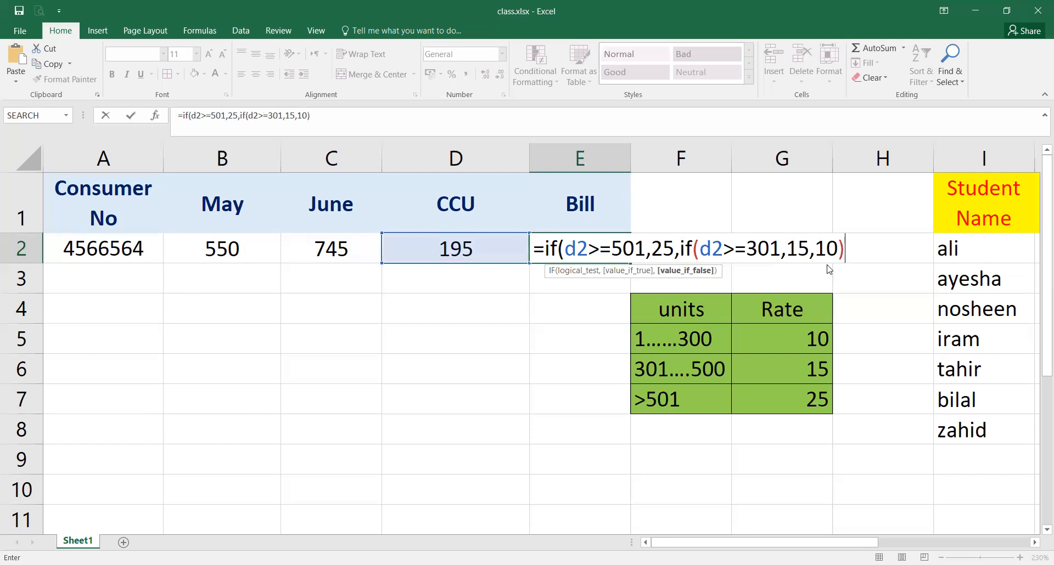
{"action": "key", "text": "Return"}
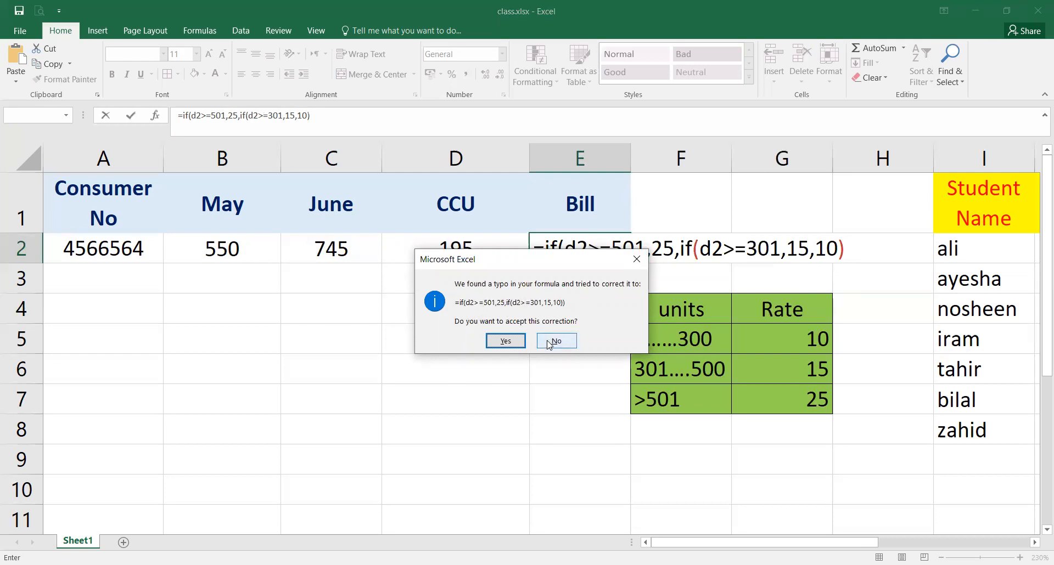
{"action": "left_click", "coordinate": [506, 341]}
Delete the last closing bracket from the Bill formula in E2, re-enter it and accept the proposed correction
{"action": "left_click", "coordinate": [597, 254]}
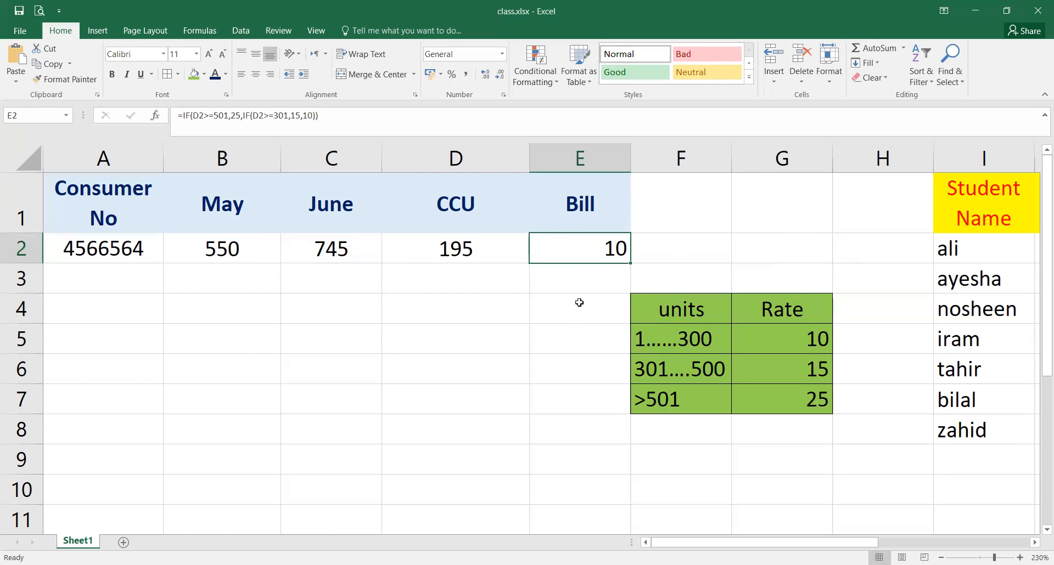
{"action": "key", "text": "F2"}
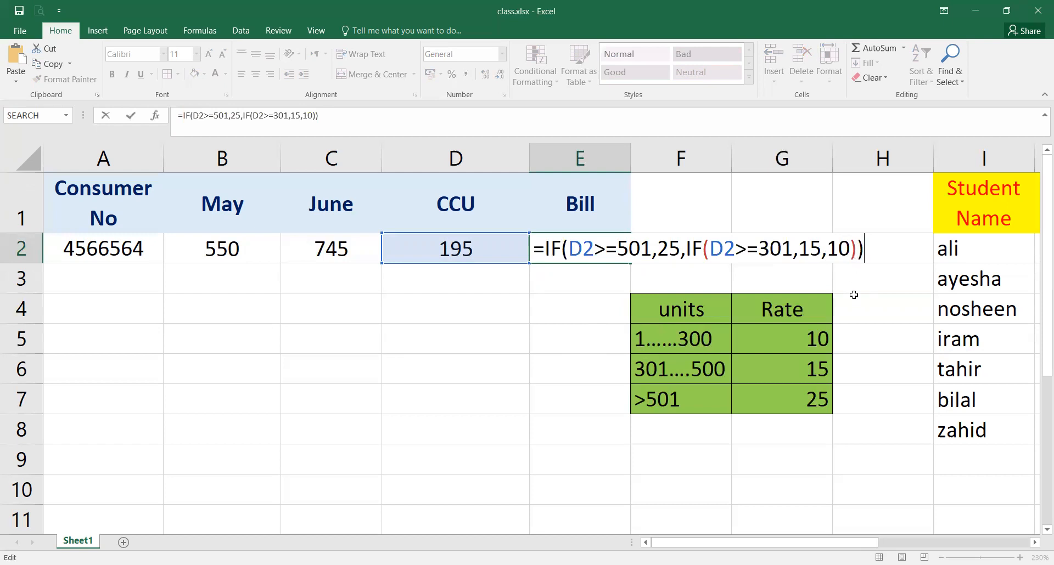
{"action": "key", "text": "BackSpace"}
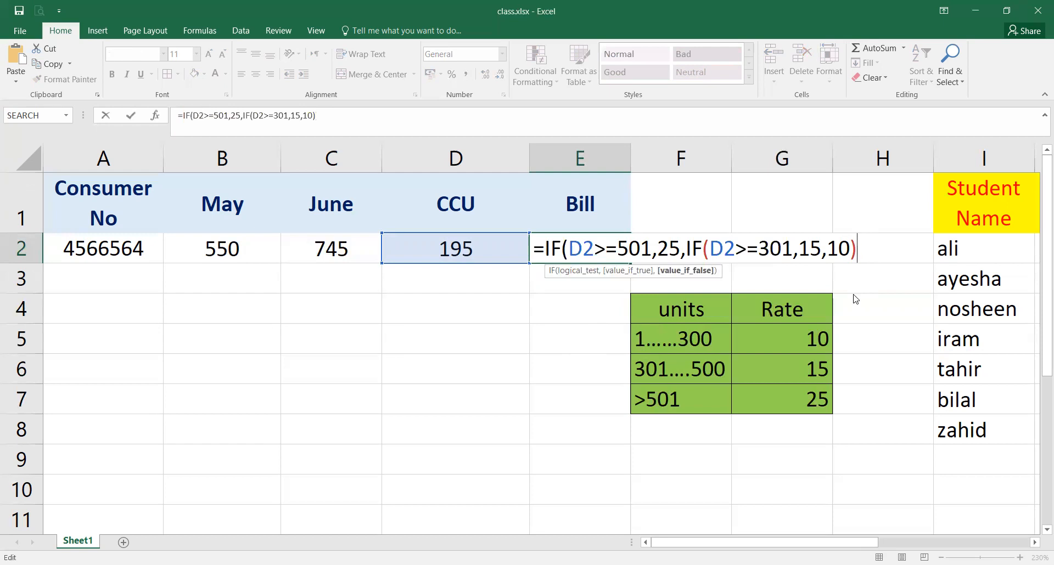
{"action": "key", "text": "Return"}
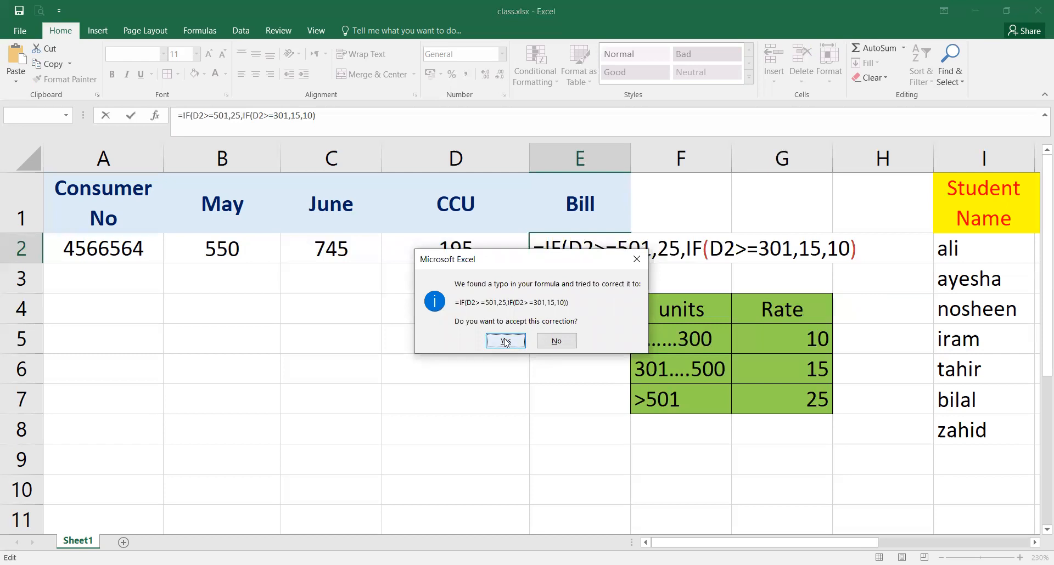
{"action": "key", "text": "Return"}
Center the contents of the Bill cells E2:E7 horizontally and vertically
{"action": "left_click_drag", "start_coordinate": [583, 248], "coordinate": [578, 389]}
{"action": "left_click", "coordinate": [254, 56]}
{"action": "left_click", "coordinate": [559, 253]}
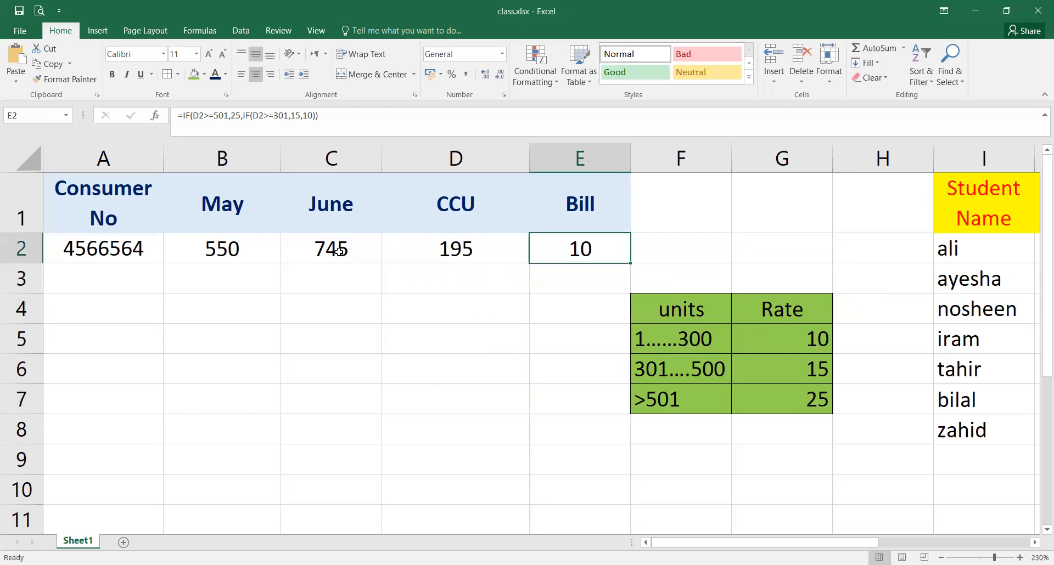
Change the June reading in C2 to 845 to test the Bill formula
{"action": "left_click", "coordinate": [350, 258]}
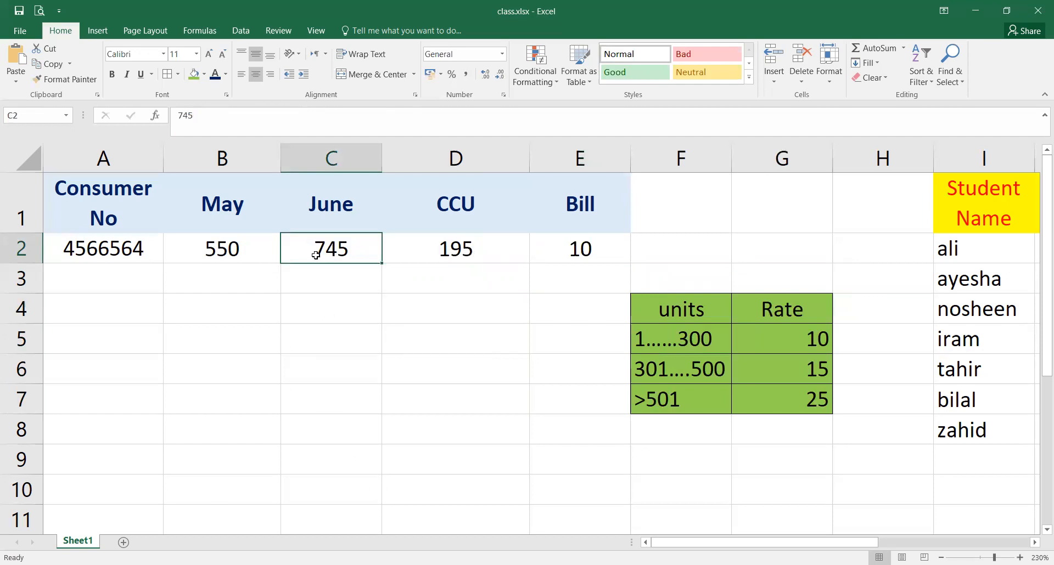
{"action": "type", "text": "84"}
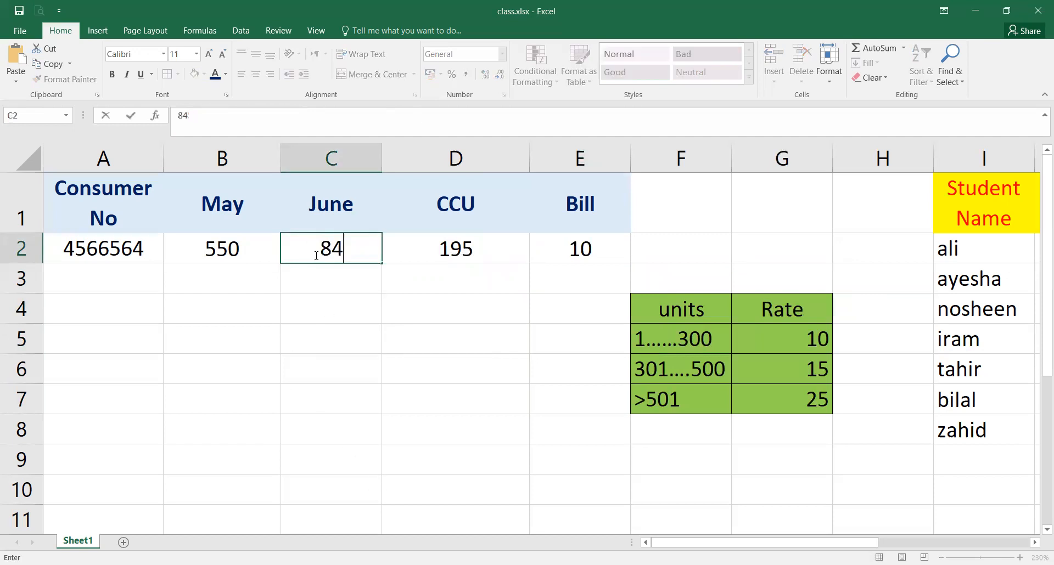
{"action": "type", "text": "5"}
{"action": "key", "text": "Return"}
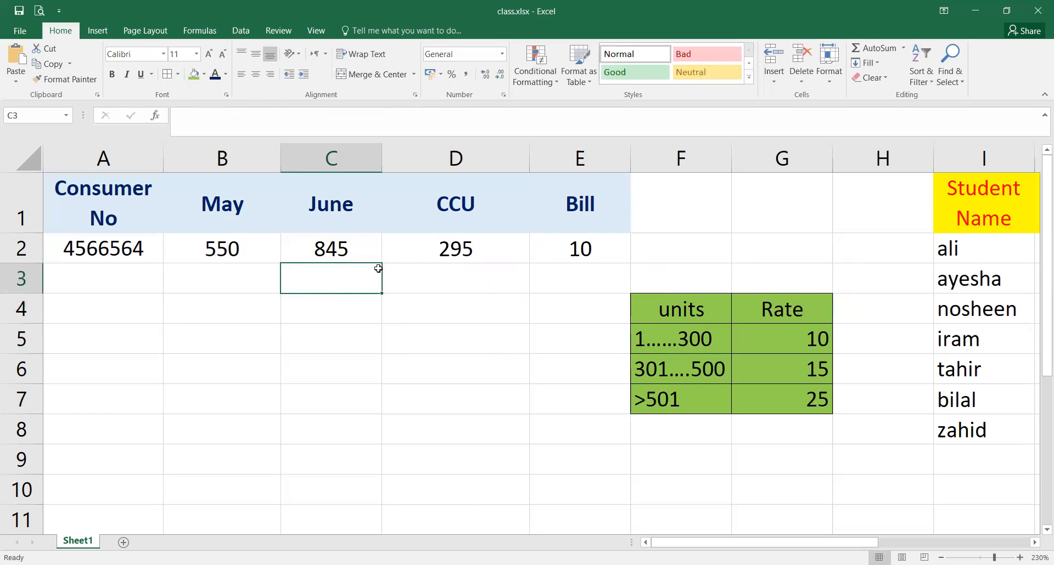
Set the June reading in C2 to 865 to test the Bill formula's middle range
{"action": "left_click", "coordinate": [337, 252]}
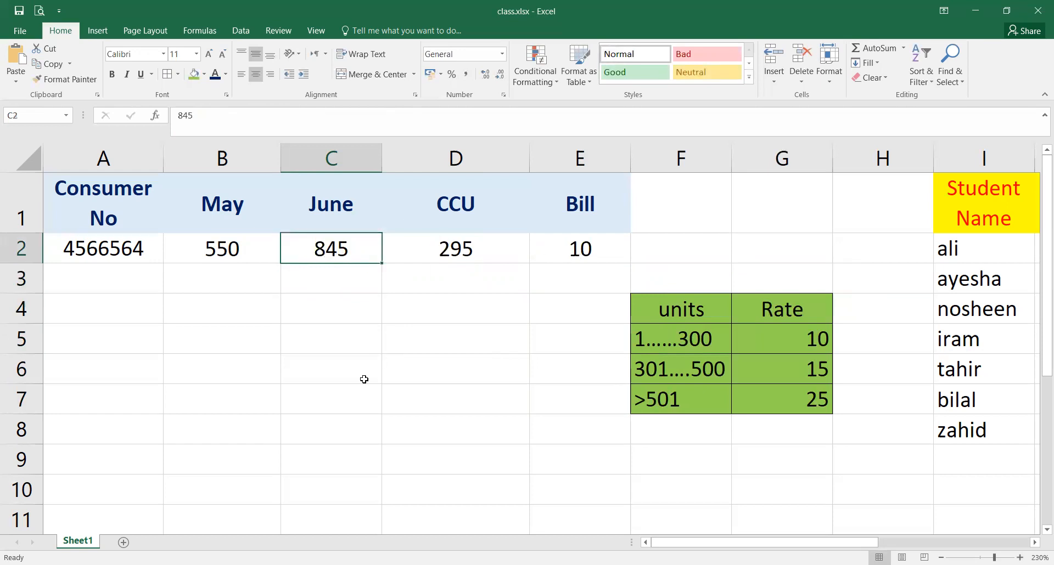
{"action": "type", "text": "865"}
{"action": "key", "text": "Return"}
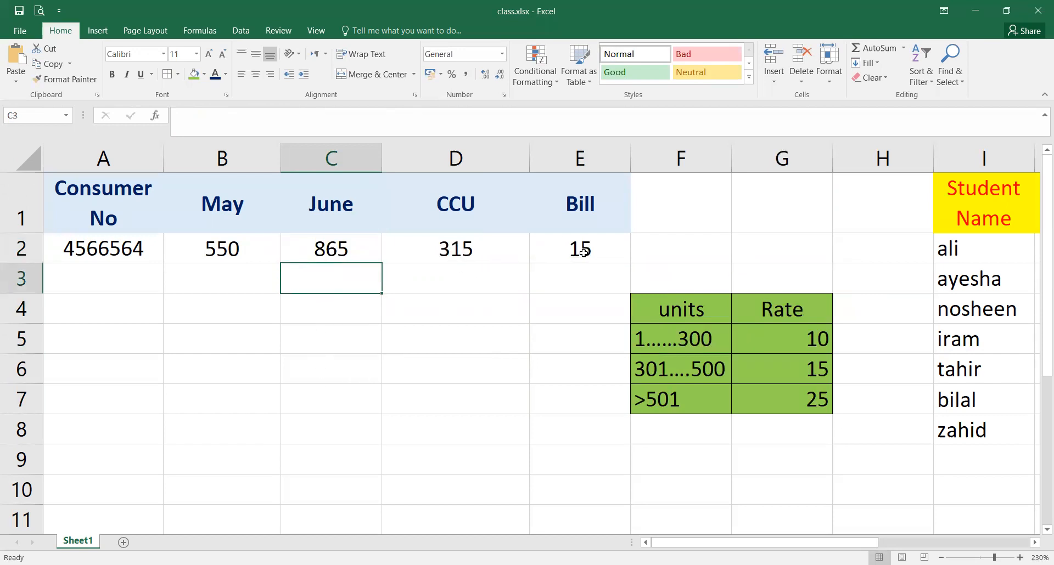
Set the June reading in C2 to 1100 to test the highest slab, and check the formulas in E2 and D2
{"action": "left_click", "coordinate": [337, 251]}
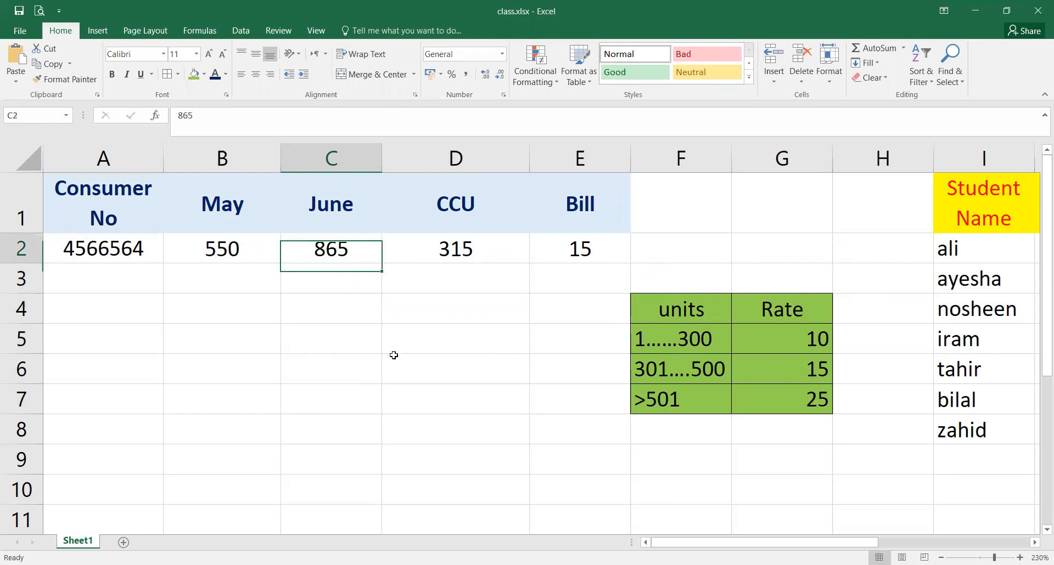
{"action": "type", "text": "1100"}
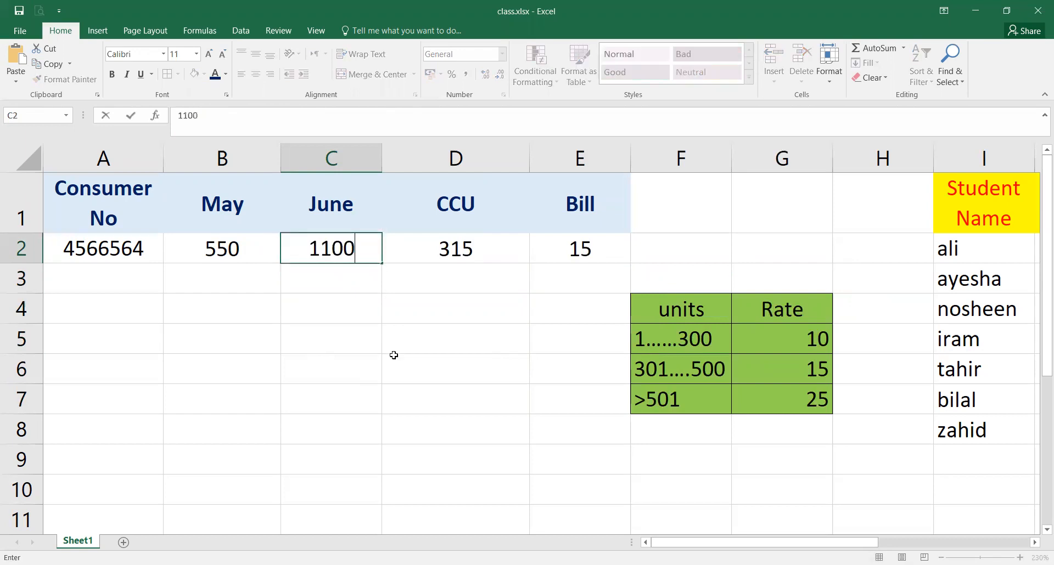
{"action": "key", "text": "Return"}
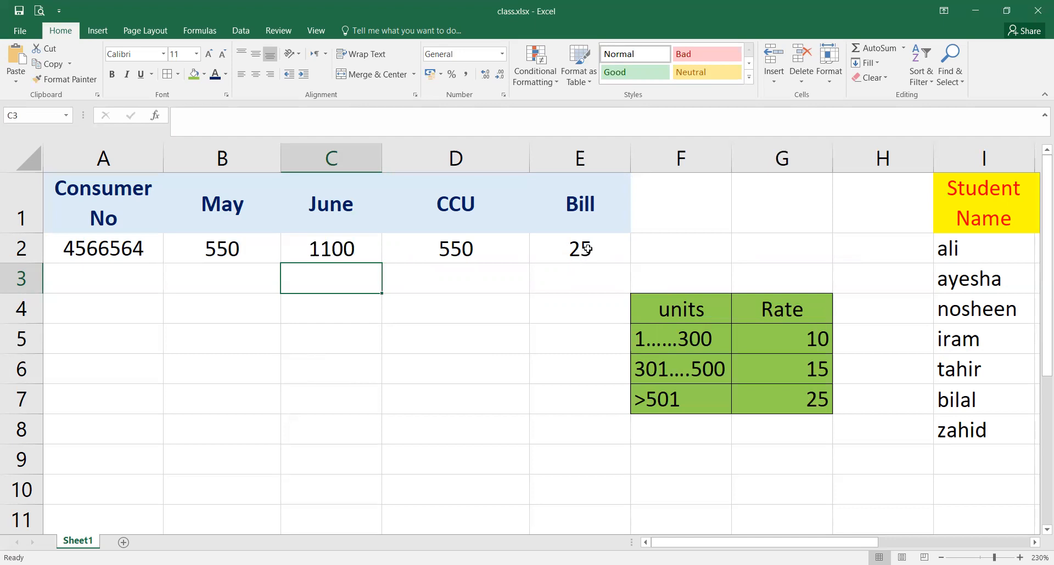
{"action": "left_click", "coordinate": [580, 250]}
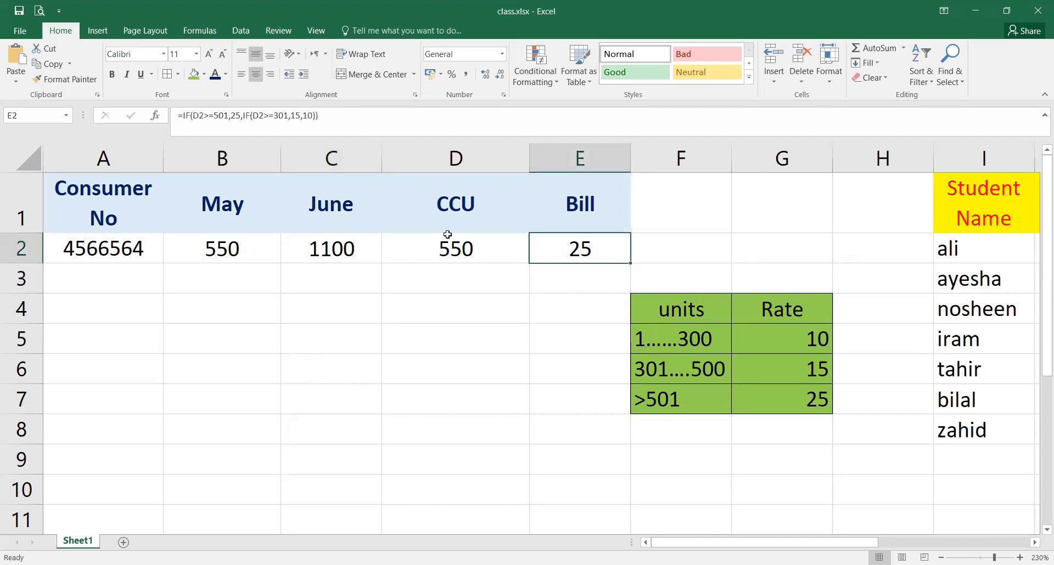
{"action": "left_click", "coordinate": [450, 246]}
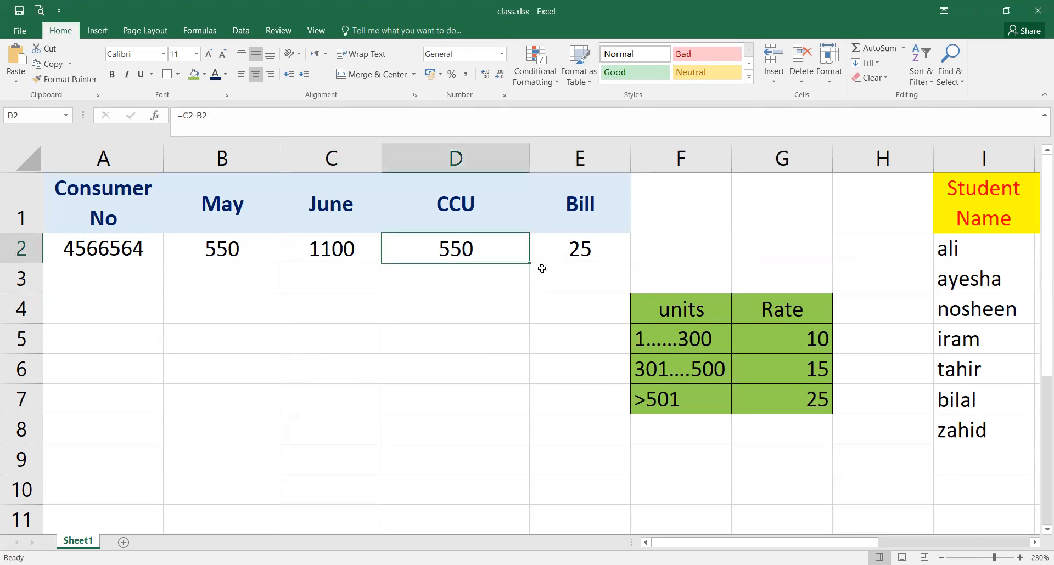
Edit the Bill formula in E2 so the 25 rate is multiplied by the consumed units in D2
{"action": "left_click", "coordinate": [576, 259]}
{"action": "key", "text": "F2"}
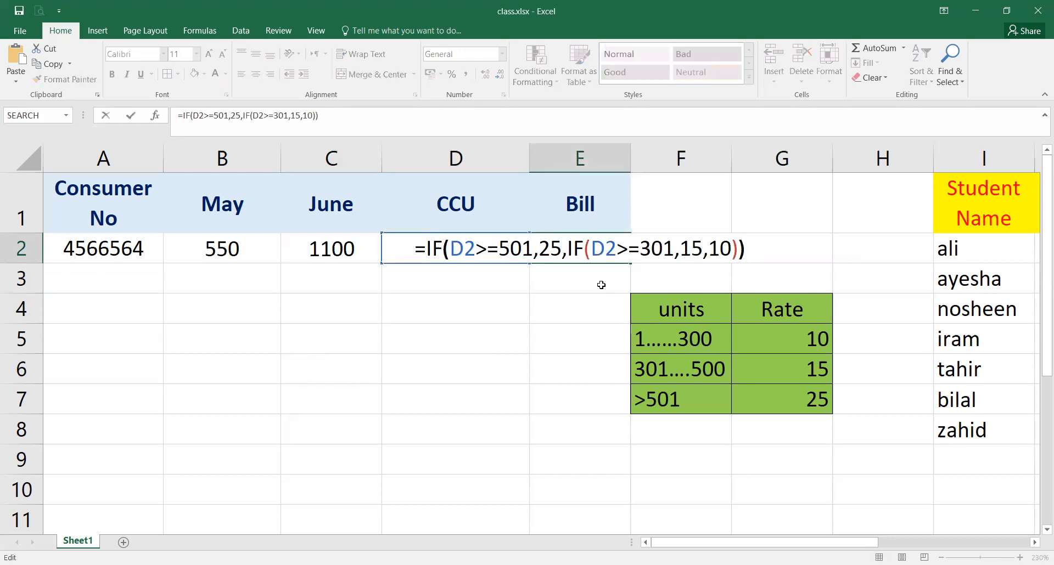
{"action": "key", "text": "Left"}
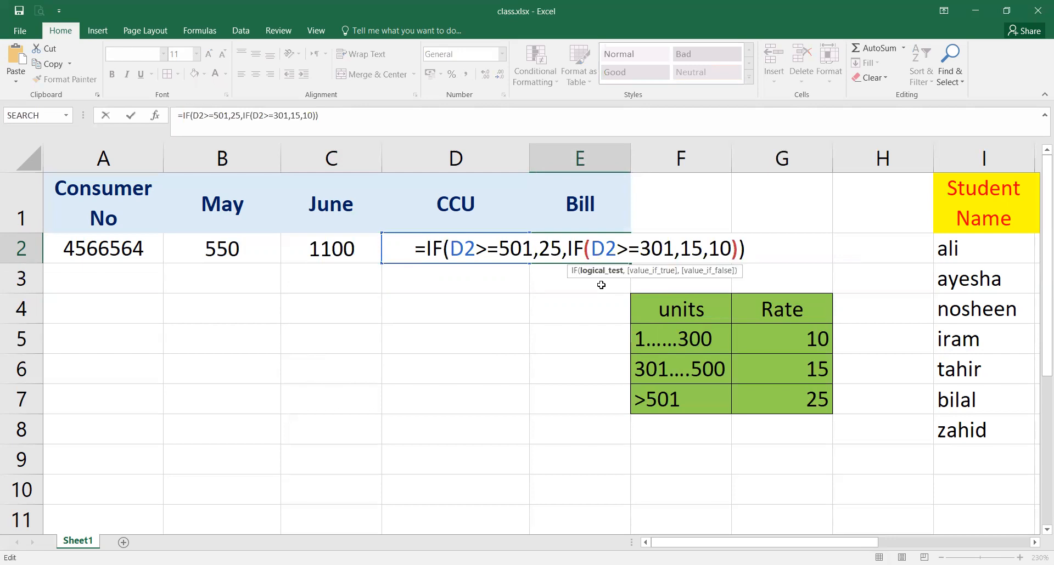
{"action": "key", "text": "Left"}
{"action": "key", "text": "Left"}
{"action": "key", "text": "Left"}
{"action": "key", "text": "Left"}
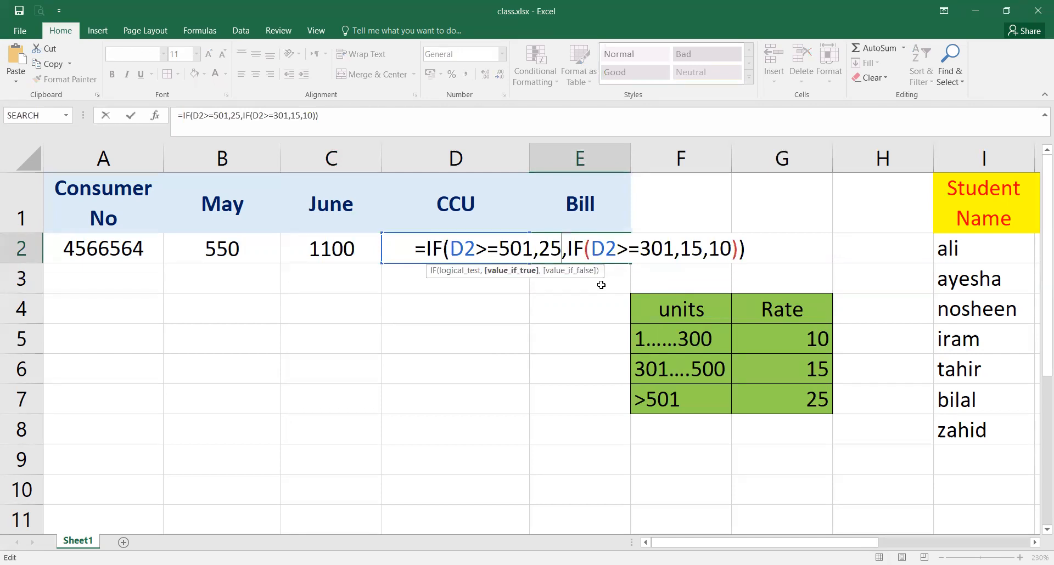
{"action": "type", "text": "*"}
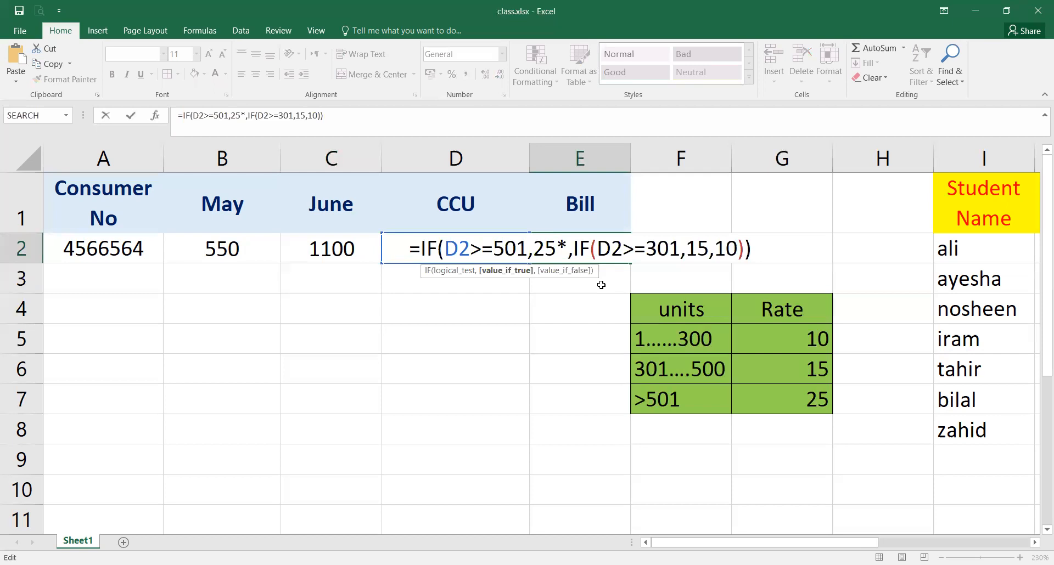
{"action": "type", "text": "d2"}
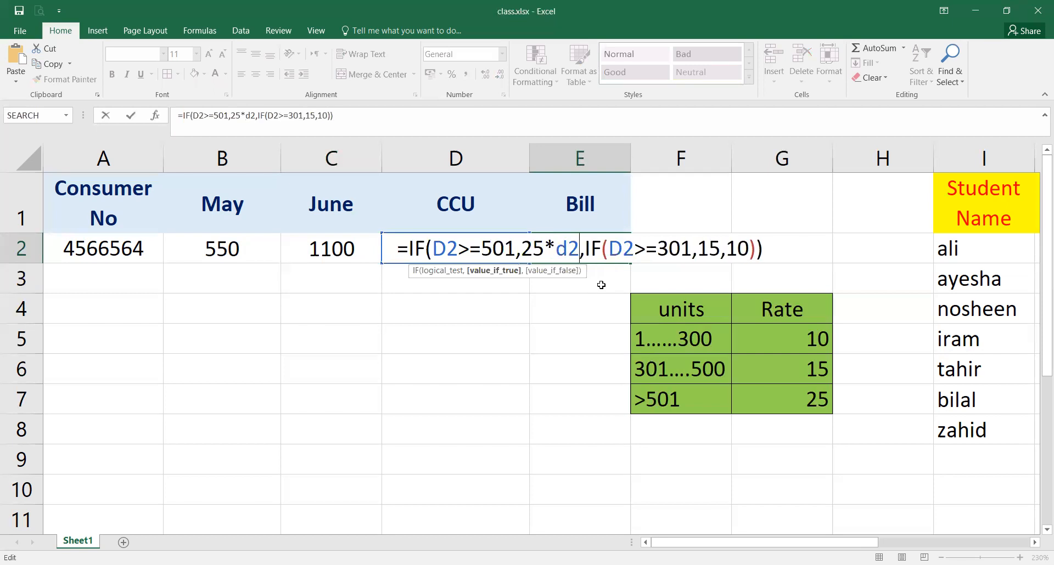
Multiply the 15 rate in the nested IF of the Bill formula by D2
{"action": "key", "text": "Right"}
{"action": "key", "text": "Right"}
{"action": "key", "text": "Right"}
{"action": "key", "text": "Right"}
{"action": "key", "text": "Right"}
{"action": "key", "text": "Right"}
{"action": "key", "text": "Right"}
{"action": "key", "text": "Right"}
{"action": "key", "text": "Right"}
{"action": "key", "text": "Right"}
{"action": "key", "text": "Right"}
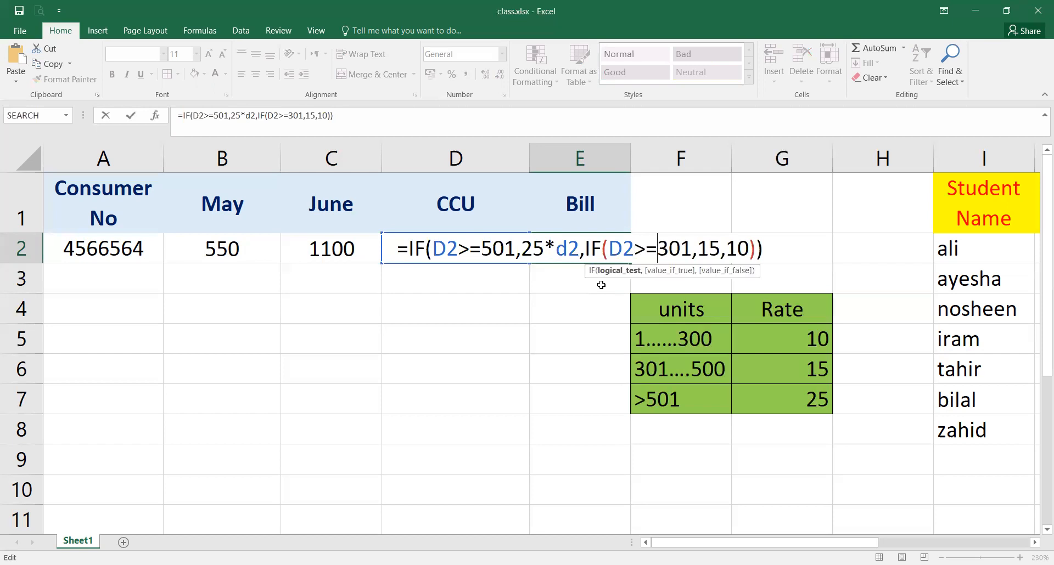
{"action": "key", "text": "Right"}
{"action": "key", "text": "Right"}
{"action": "key", "text": "Right"}
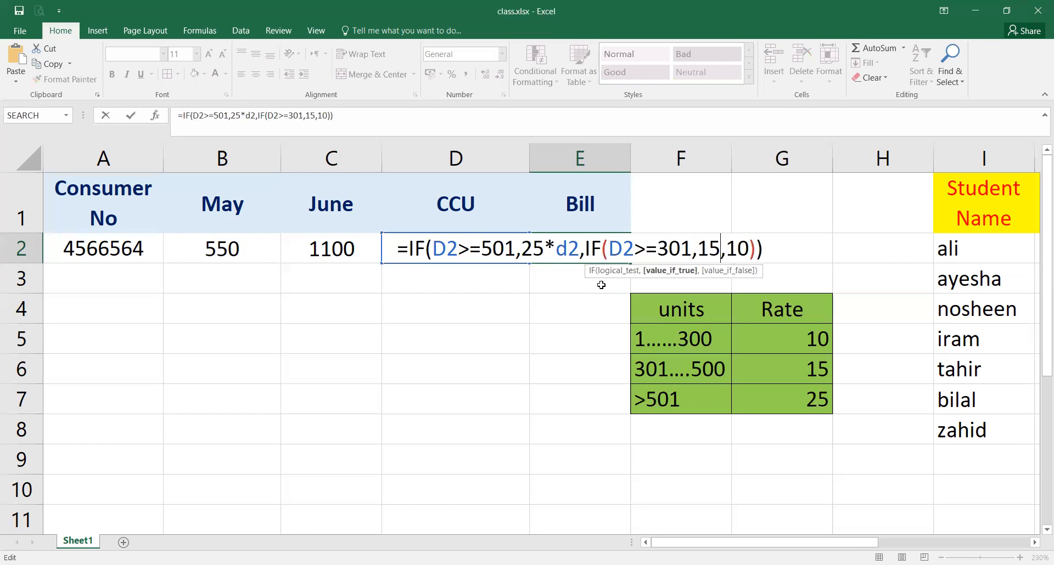
{"action": "type", "text": "*"}
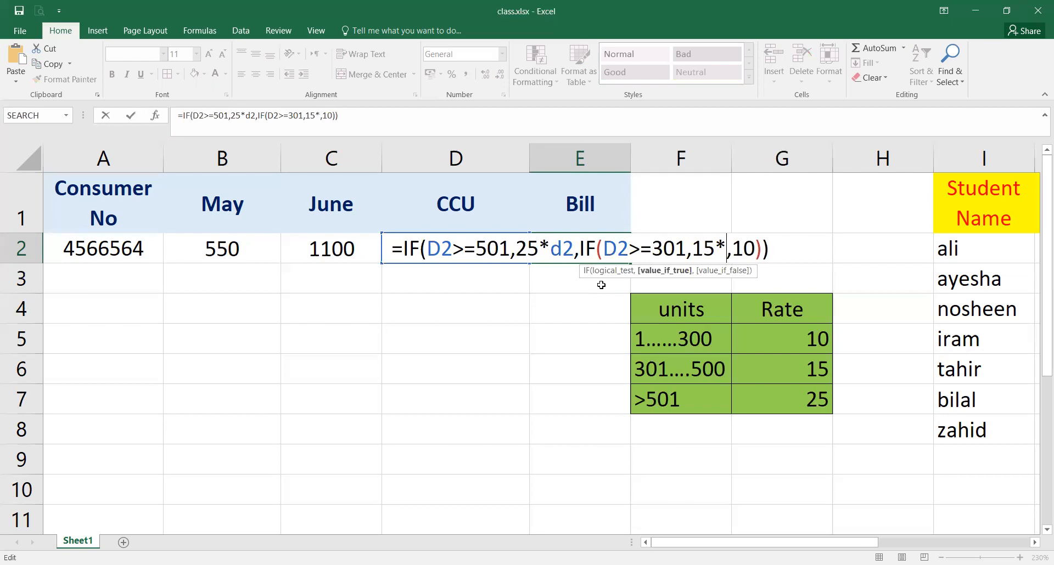
{"action": "type", "text": "d2"}
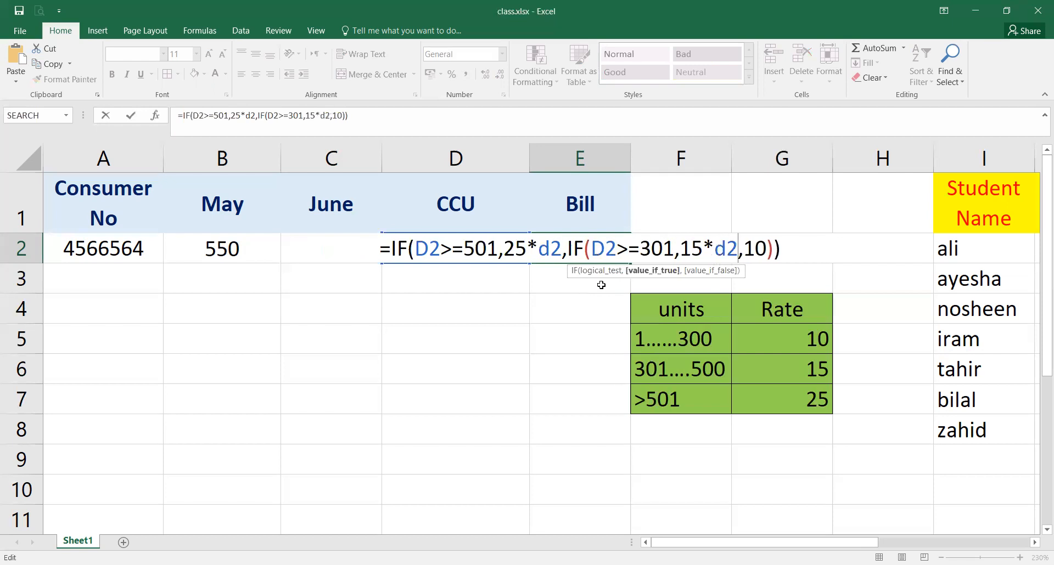
Multiply the 10 rate at the end of the Bill formula by D2 and commit the formula
{"action": "key", "text": "Right"}
{"action": "key", "text": "Right"}
{"action": "key", "text": "Right"}
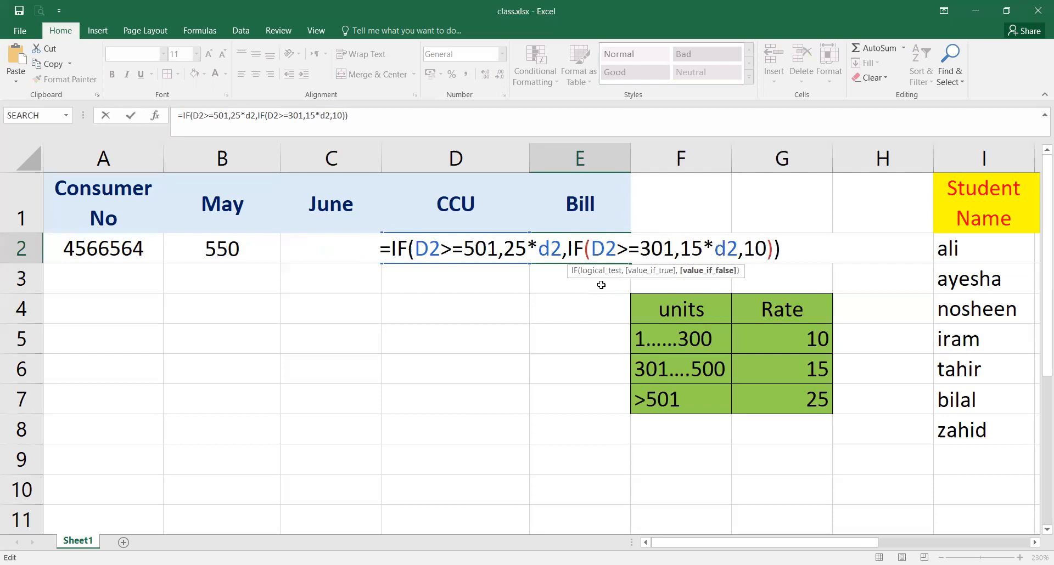
{"action": "type", "text": "*"}
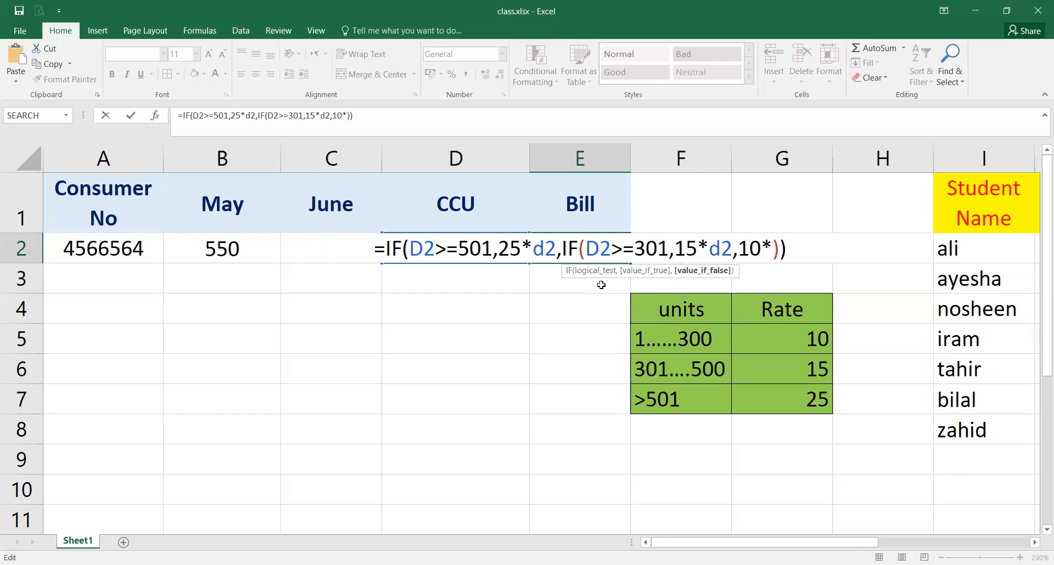
{"action": "type", "text": "d2"}
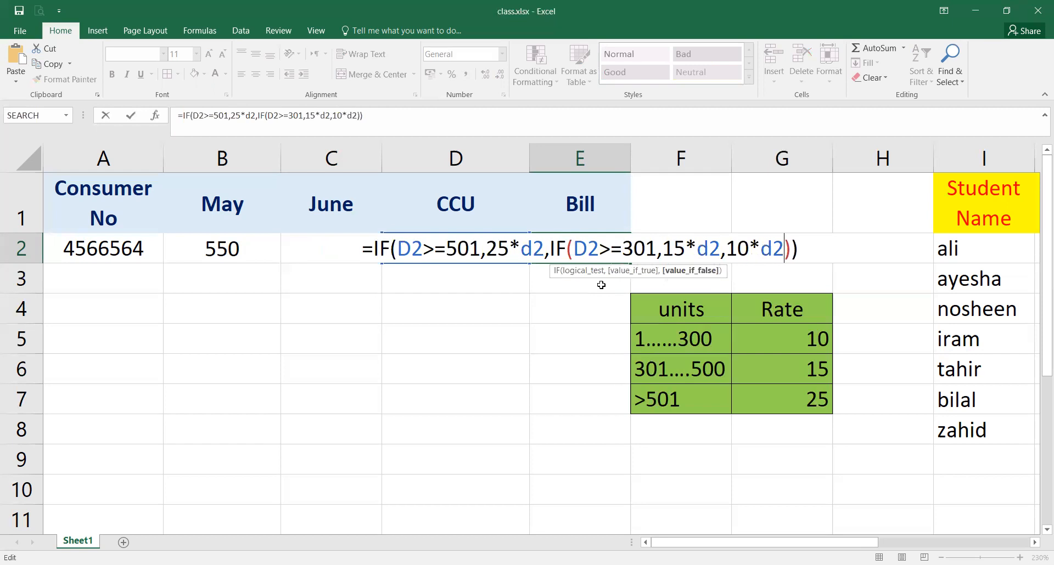
{"action": "key", "text": "Return"}
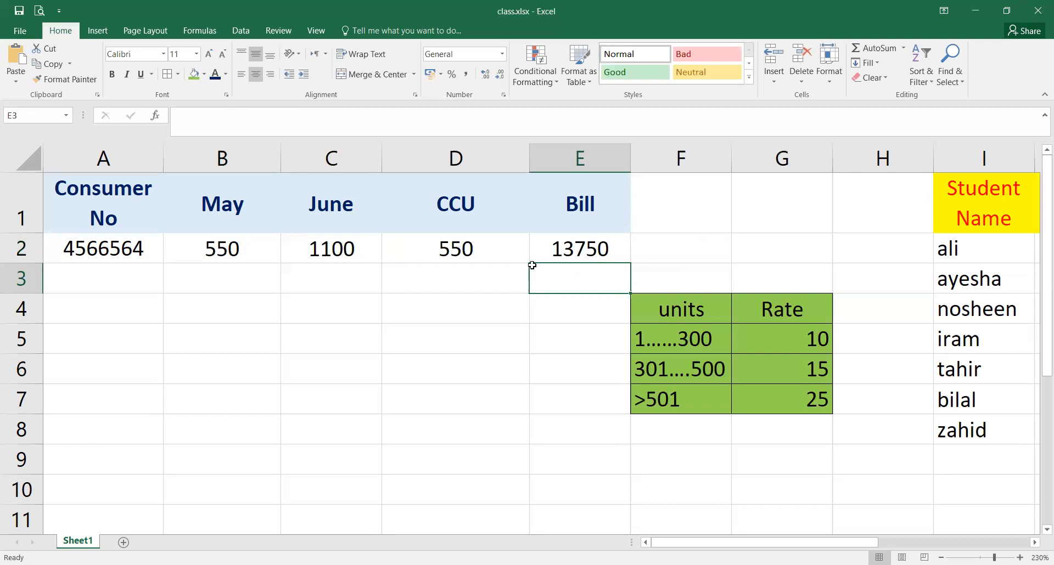
Test the lowest slab of the Bill formula with June readings of 650 and 745 in C2
{"action": "left_click", "coordinate": [344, 249]}
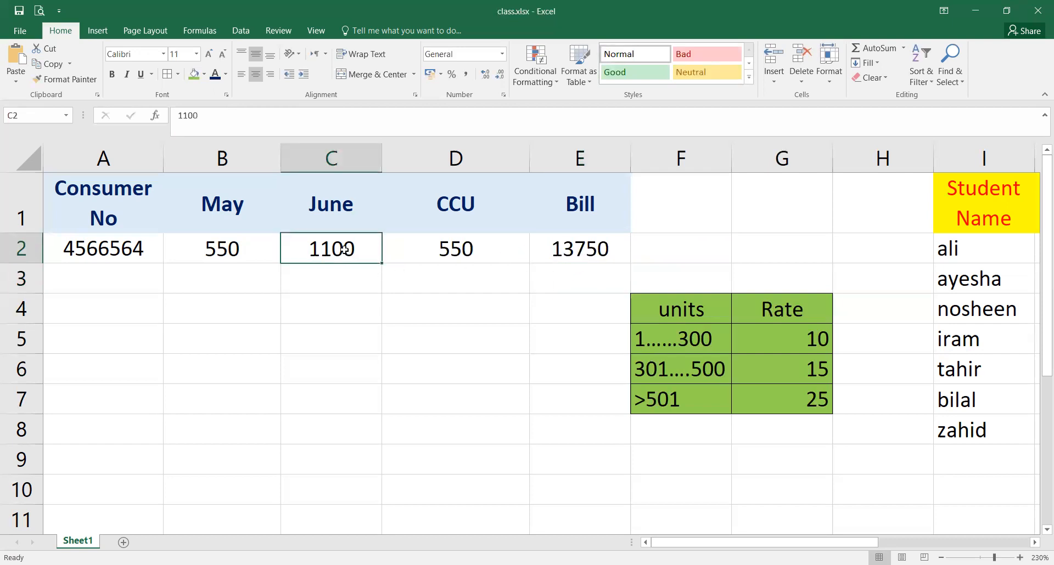
{"action": "type", "text": "650"}
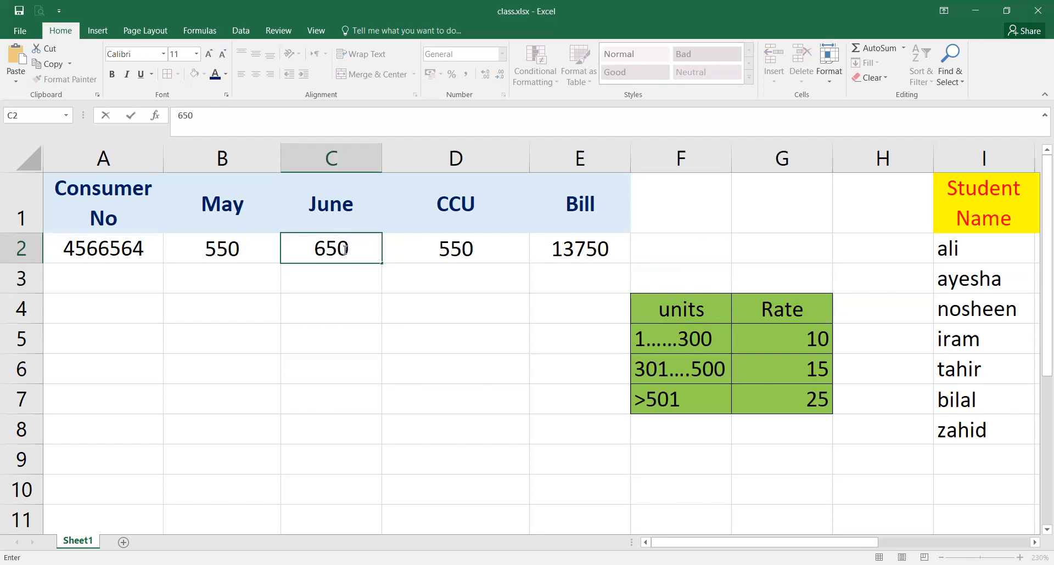
{"action": "key", "text": "Return"}
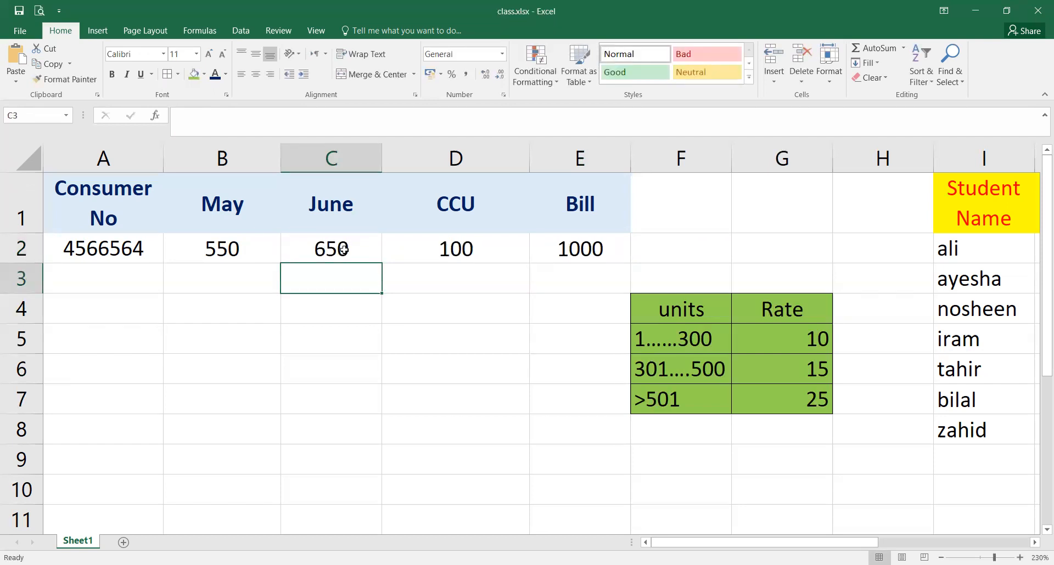
{"action": "left_click", "coordinate": [344, 249]}
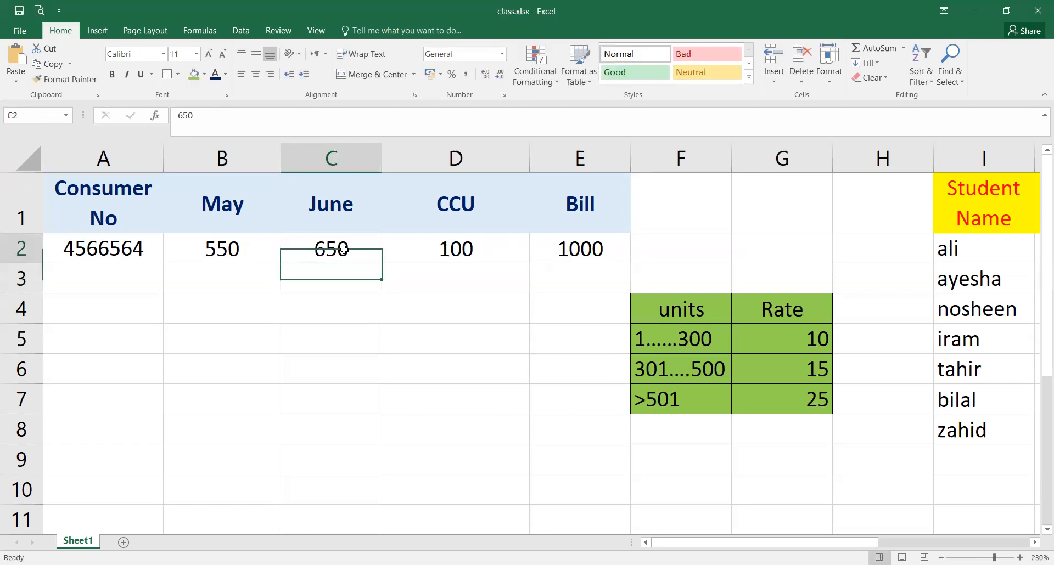
{"action": "type", "text": "745"}
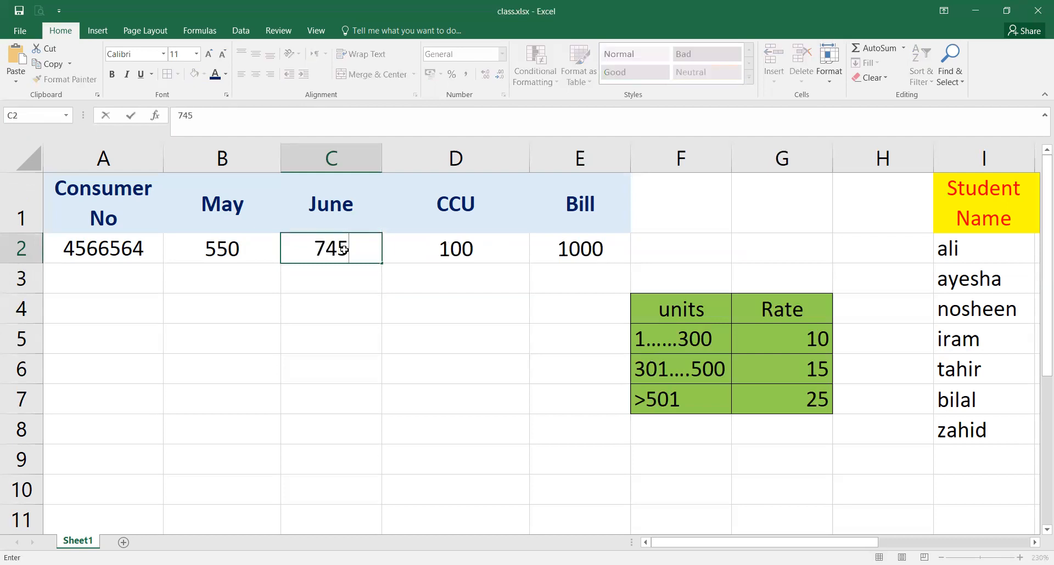
{"action": "key", "text": "Return"}
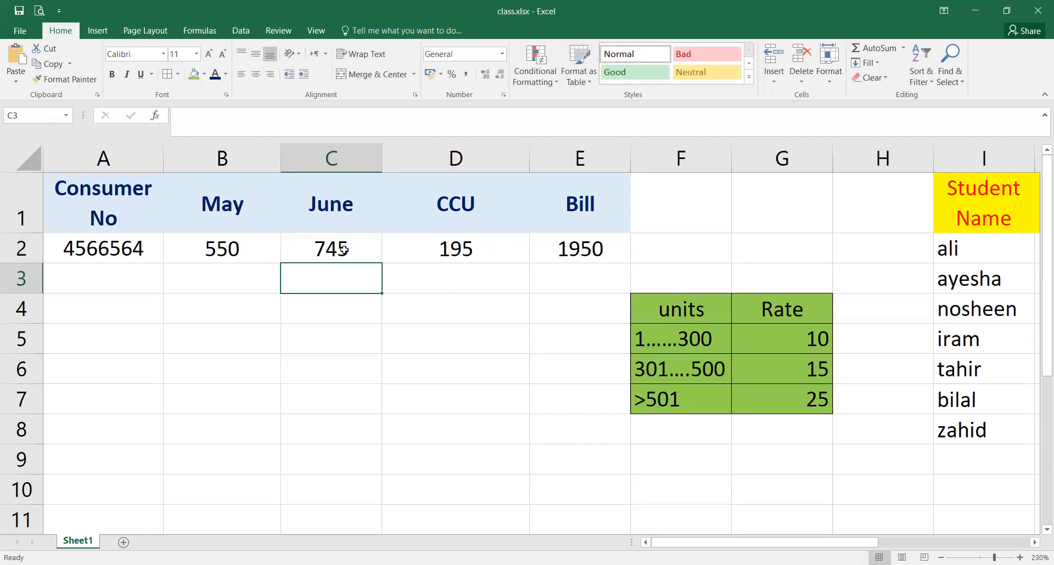
Set the June reading in C2 to 875 to test the middle slab of the Bill formula
{"action": "left_click", "coordinate": [343, 250]}
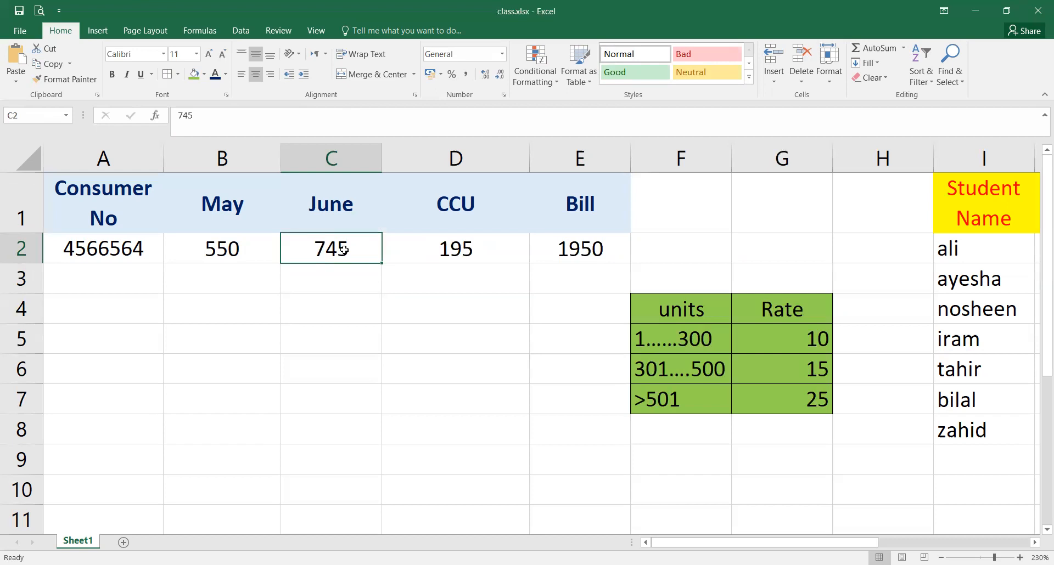
{"action": "type", "text": "875"}
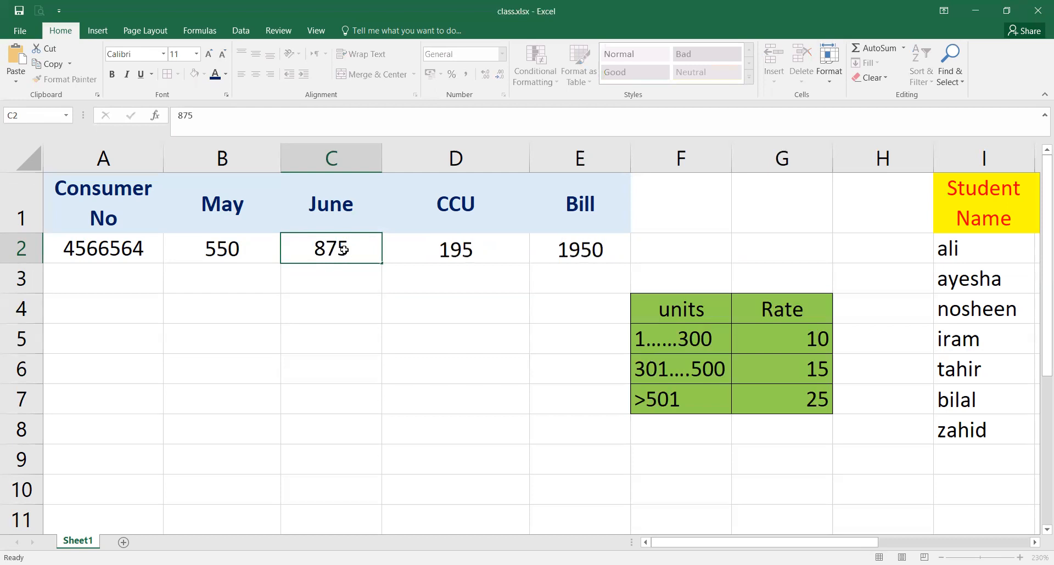
{"action": "key", "text": "Return"}
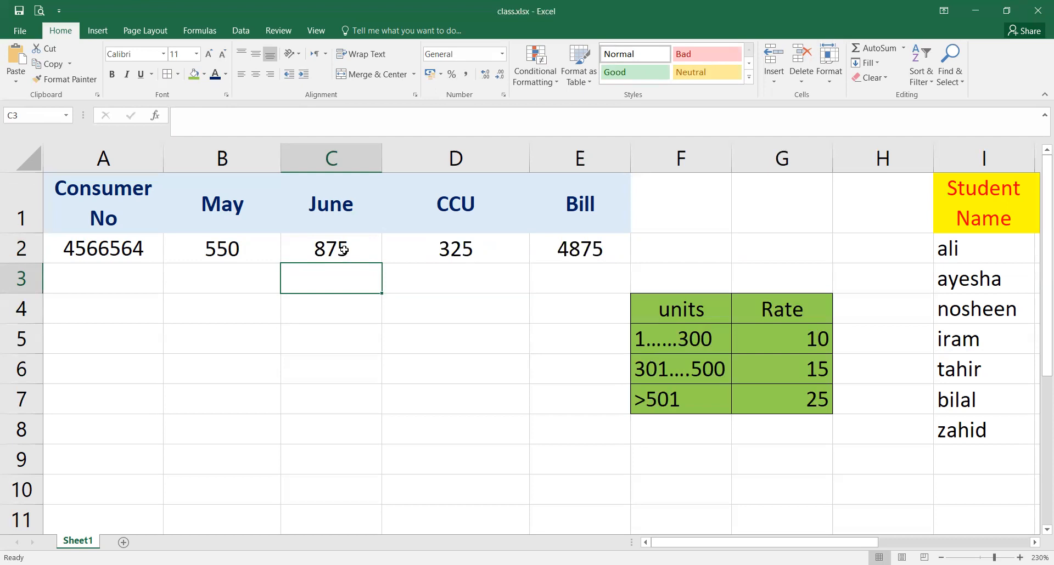
Examine each slab condition and rate calculation in the nested IF formula of Bill cell E2, leaving the formula unedited
{"action": "left_click", "coordinate": [588, 256]}
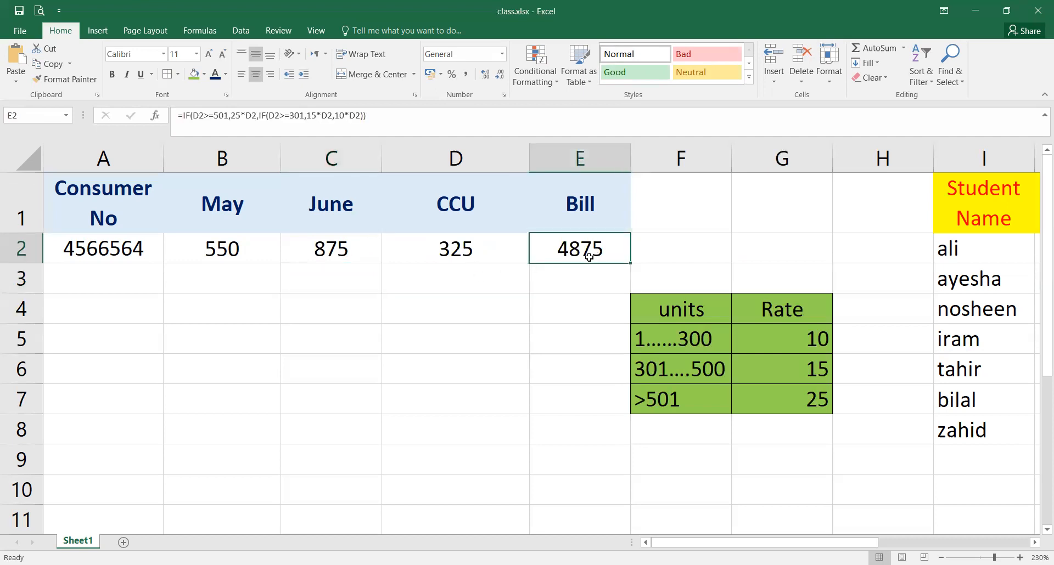
{"action": "double_click", "coordinate": [589, 257]}
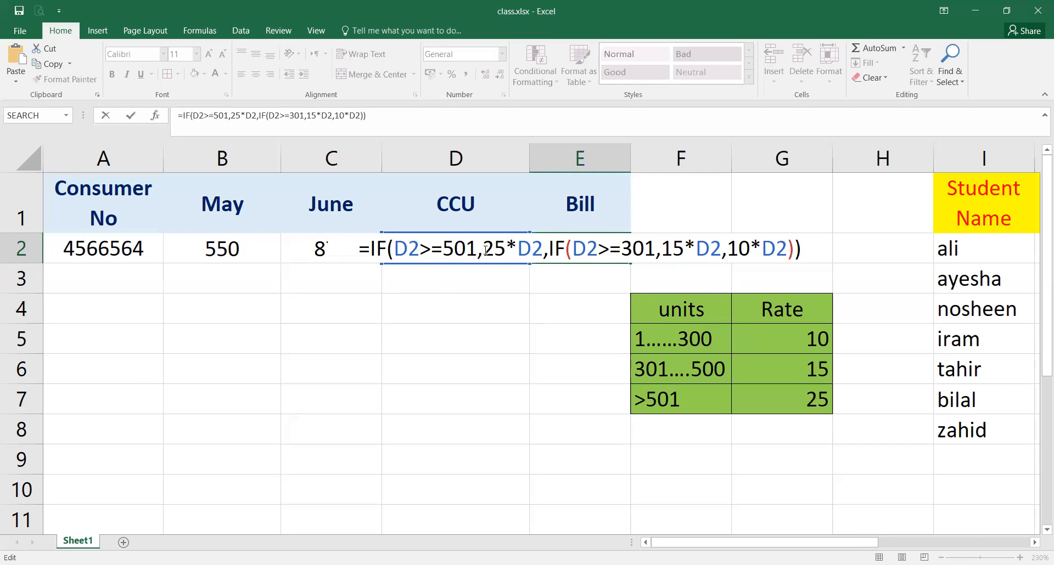
{"action": "left_click_drag", "start_coordinate": [483, 250], "coordinate": [541, 251]}
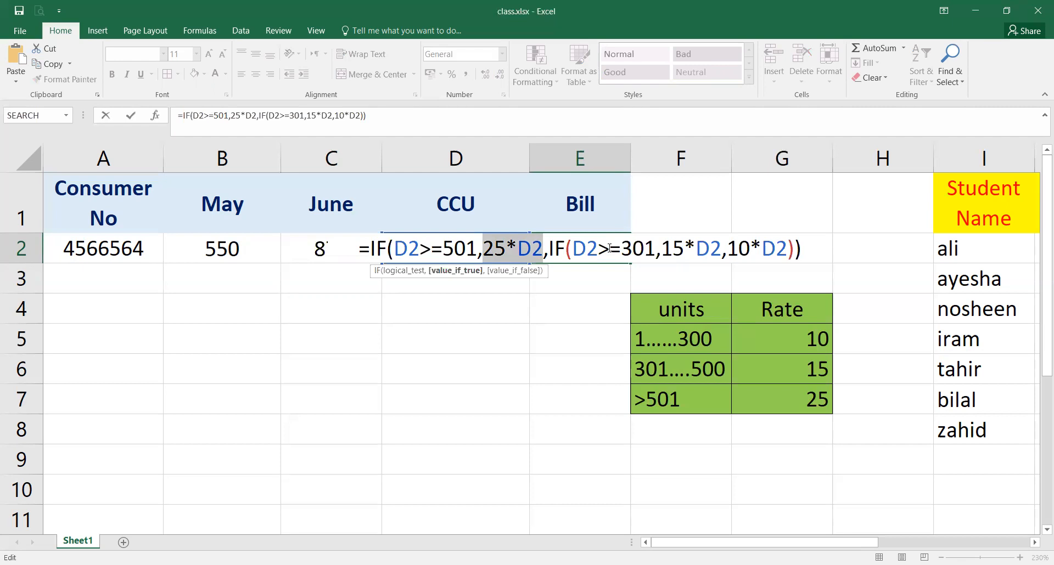
{"action": "double_click", "coordinate": [653, 254]}
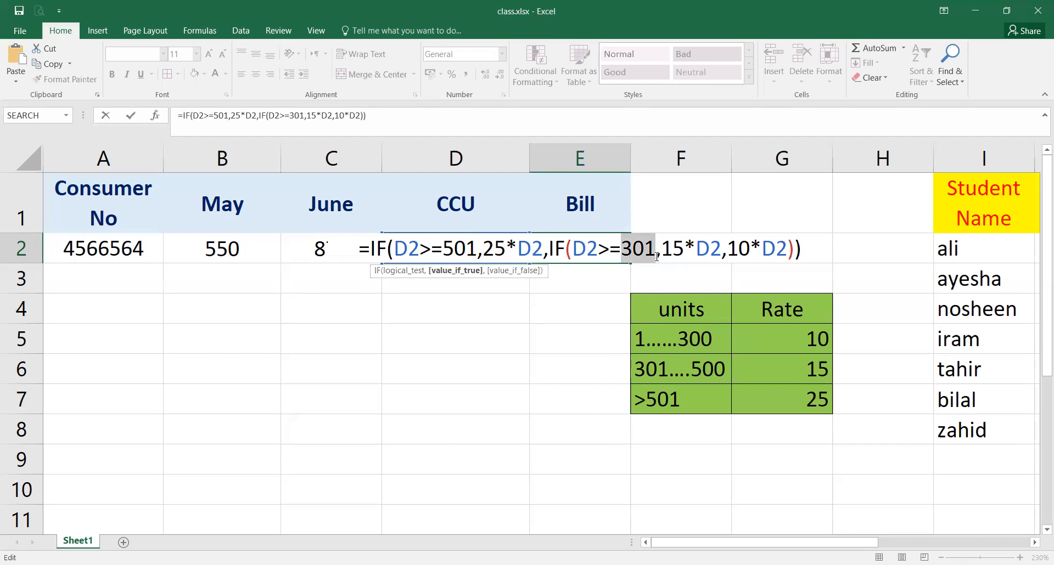
{"action": "double_click", "coordinate": [671, 250]}
{"action": "left_click", "coordinate": [716, 248], "text": "shift"}
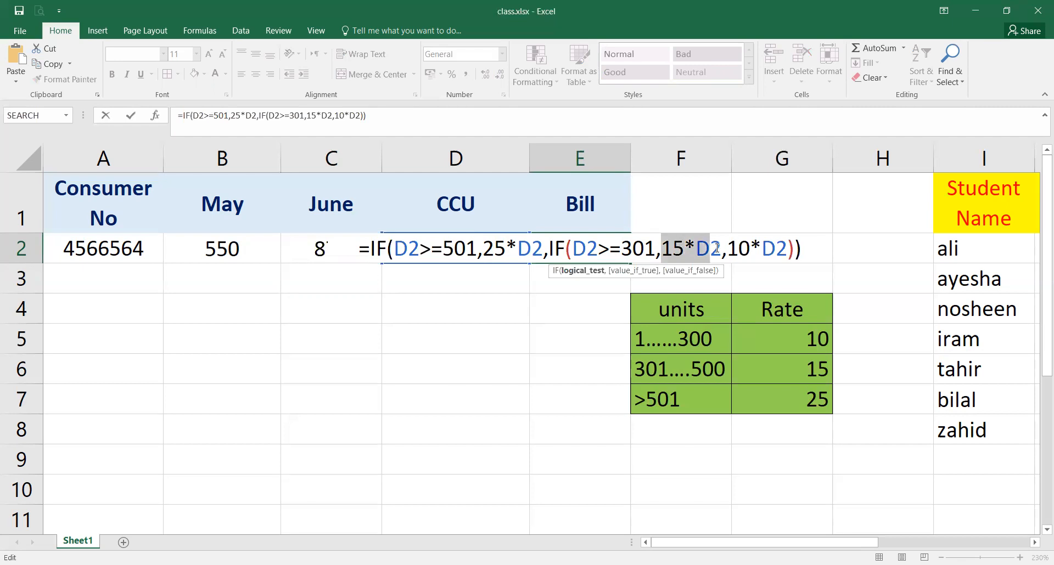
{"action": "left_click", "coordinate": [717, 248], "text": "shift"}
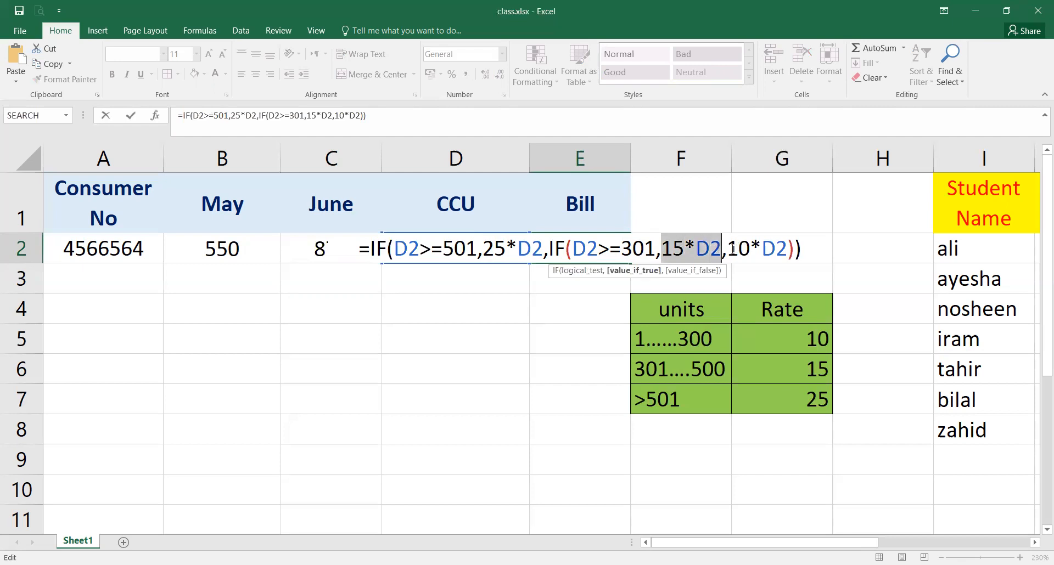
{"action": "left_click_drag", "start_coordinate": [728, 248], "coordinate": [786, 250]}
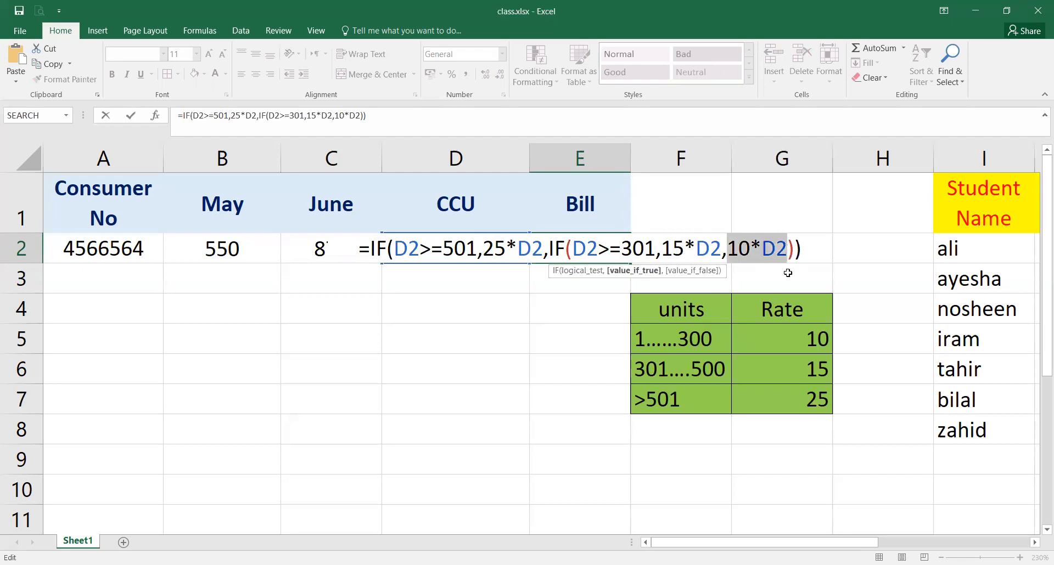
{"action": "left_click", "coordinate": [523, 301]}
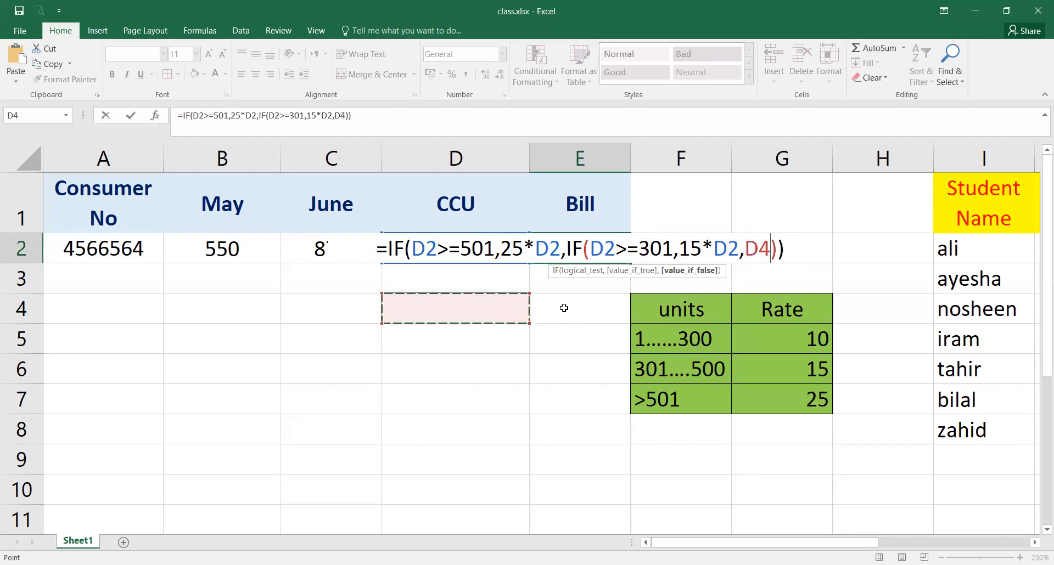
{"action": "key", "text": "Escape"}
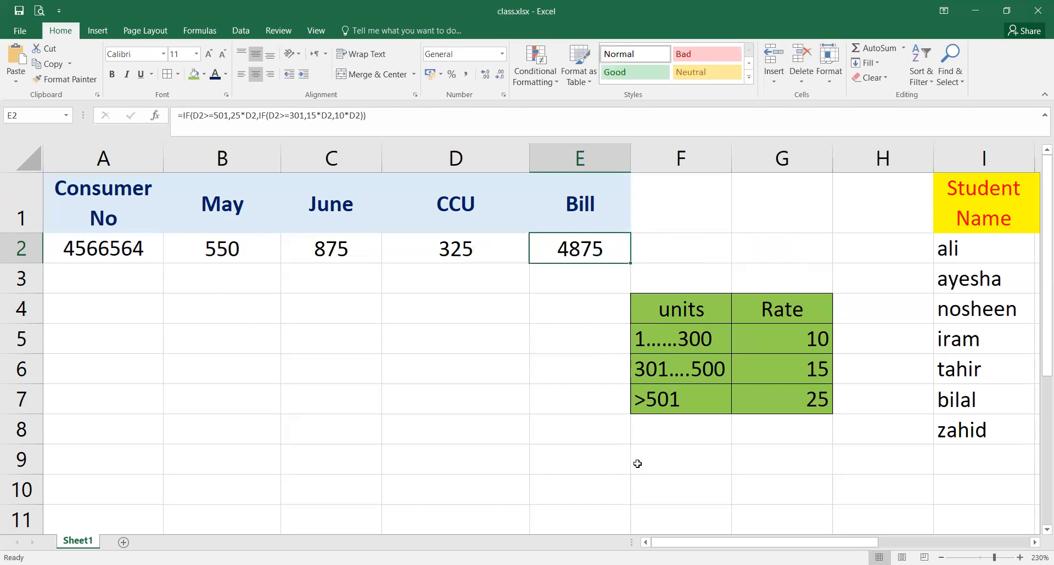
Inspect the Percentage formula in K2 of the student marks table
{"action": "left_click", "coordinate": [1034, 542]}
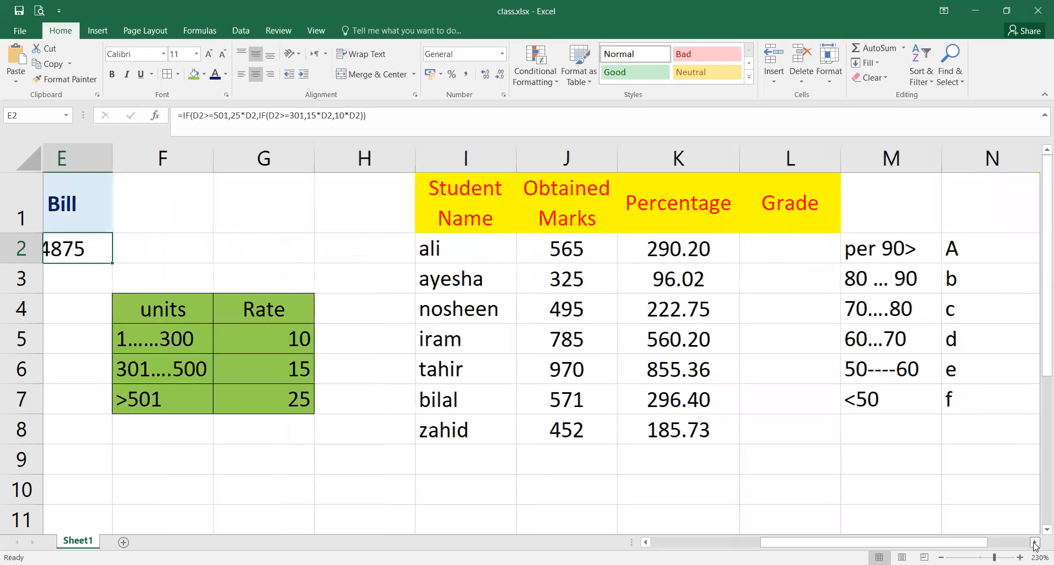
{"action": "left_click", "coordinate": [1033, 543]}
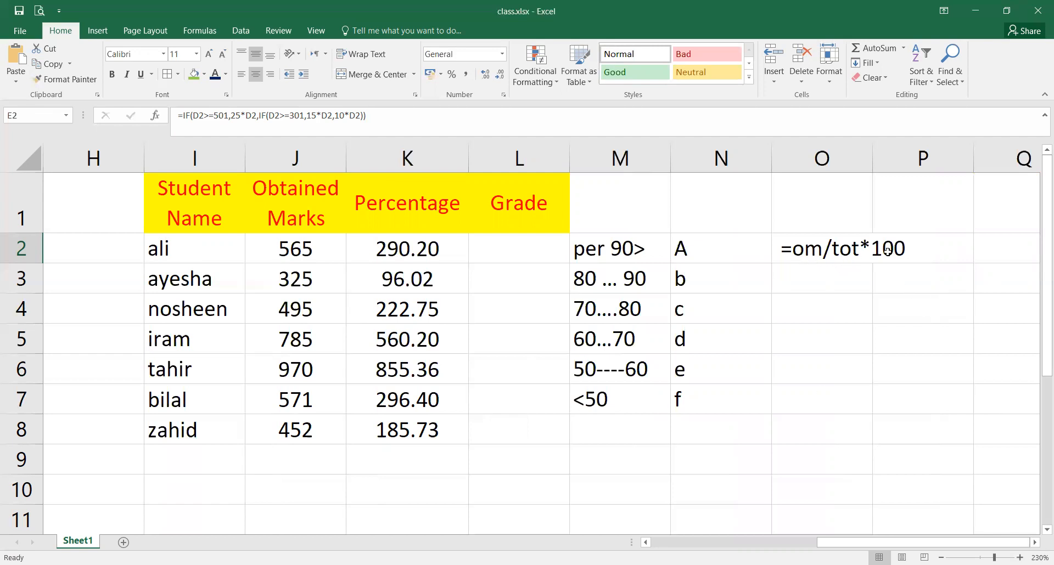
{"action": "left_click", "coordinate": [423, 254]}
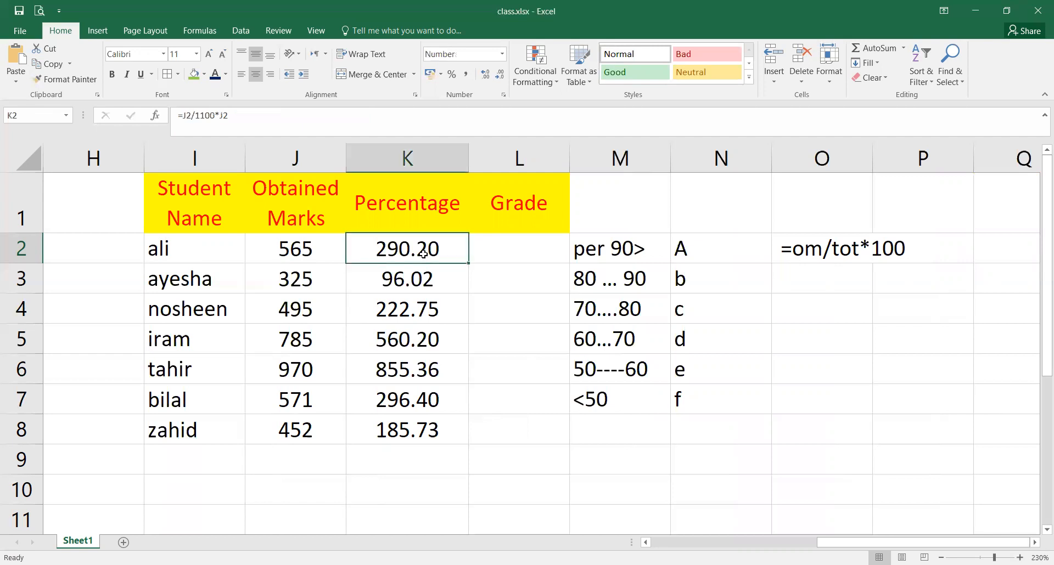
{"action": "double_click", "coordinate": [423, 253]}
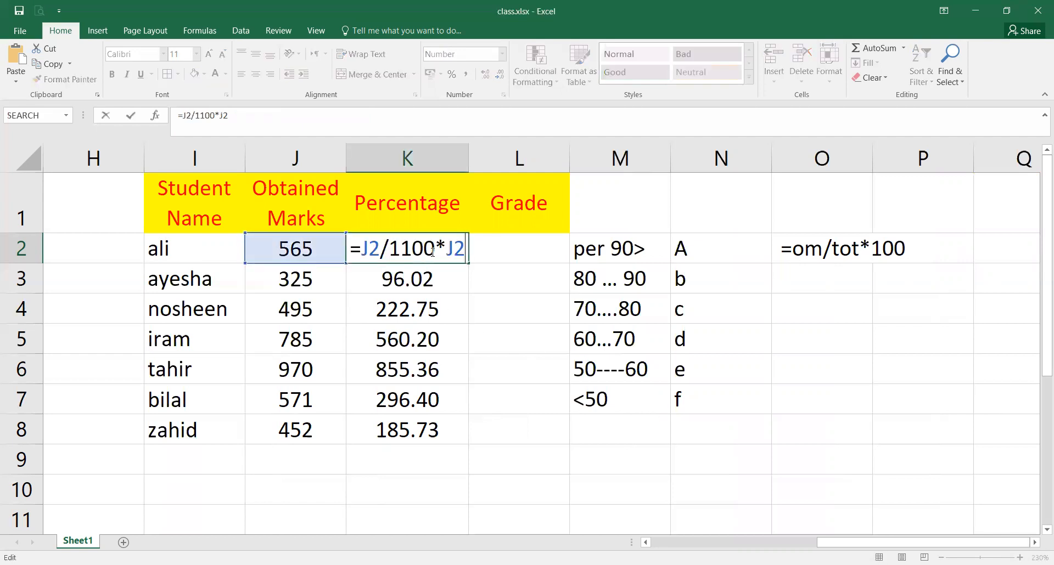
Widen the Grade column and begin an IF formula in L2 that returns "A" when K2>90
{"action": "left_click", "coordinate": [507, 243]}
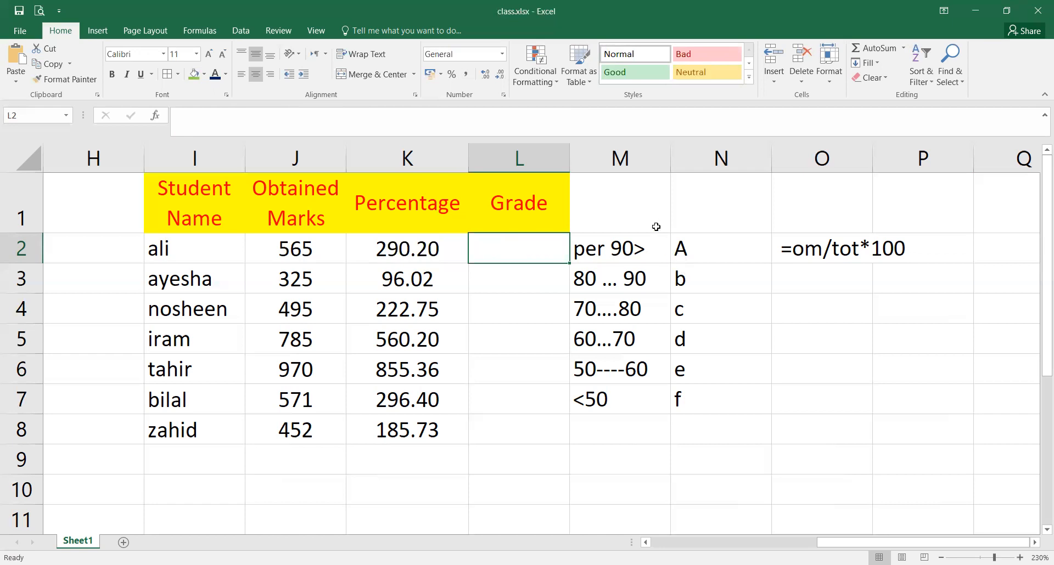
{"action": "left_click_drag", "start_coordinate": [570, 155], "coordinate": [893, 187]}
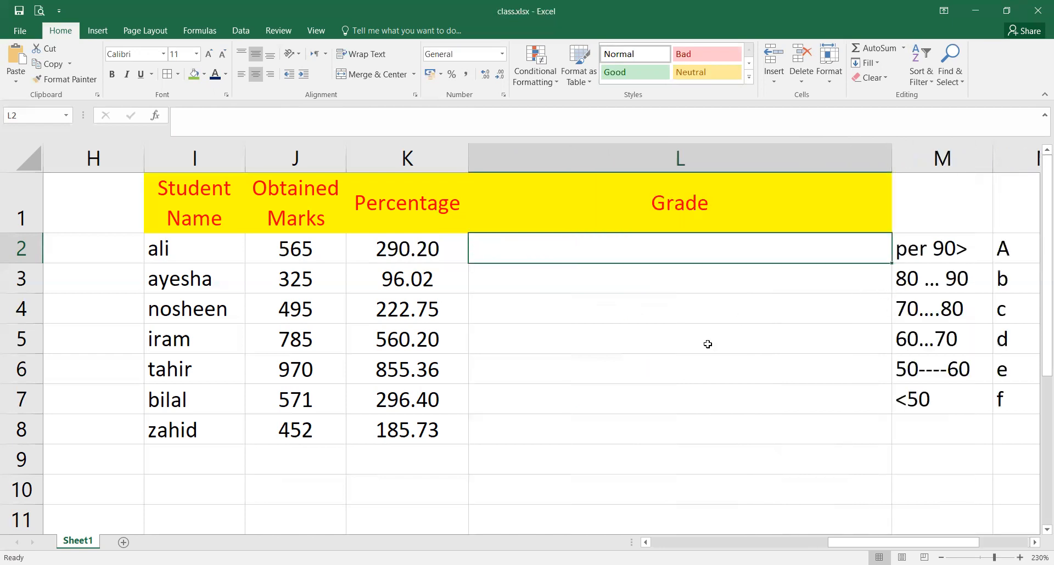
{"action": "type", "text": "="}
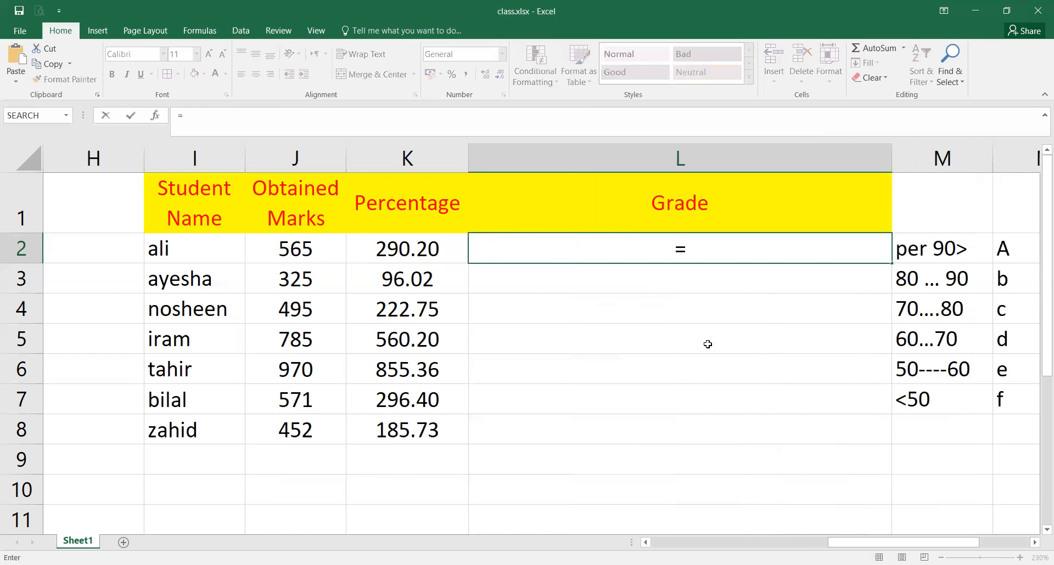
{"action": "type", "text": "if("}
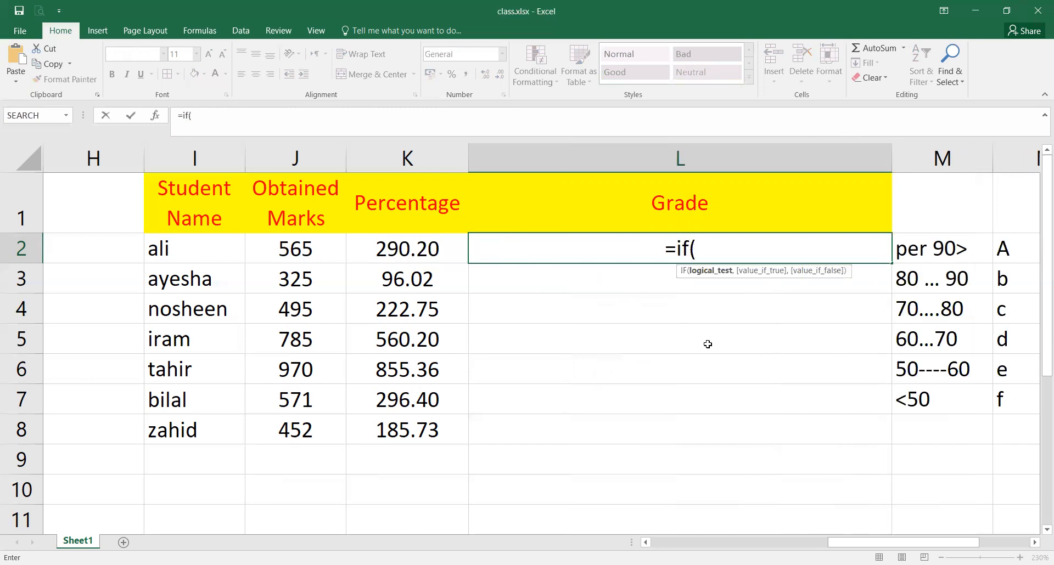
{"action": "type", "text": "k2"}
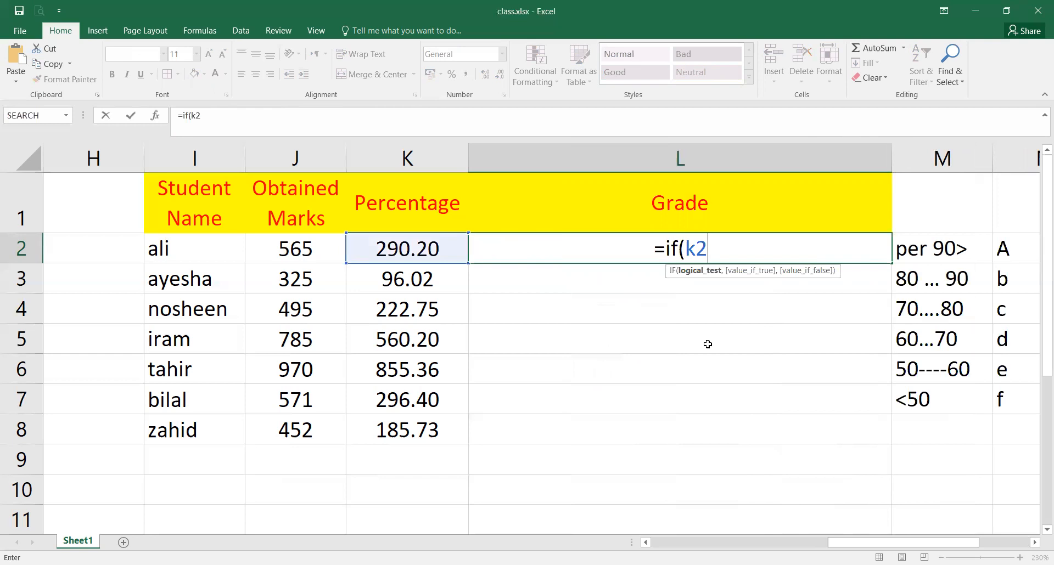
{"action": "type", "text": ">"}
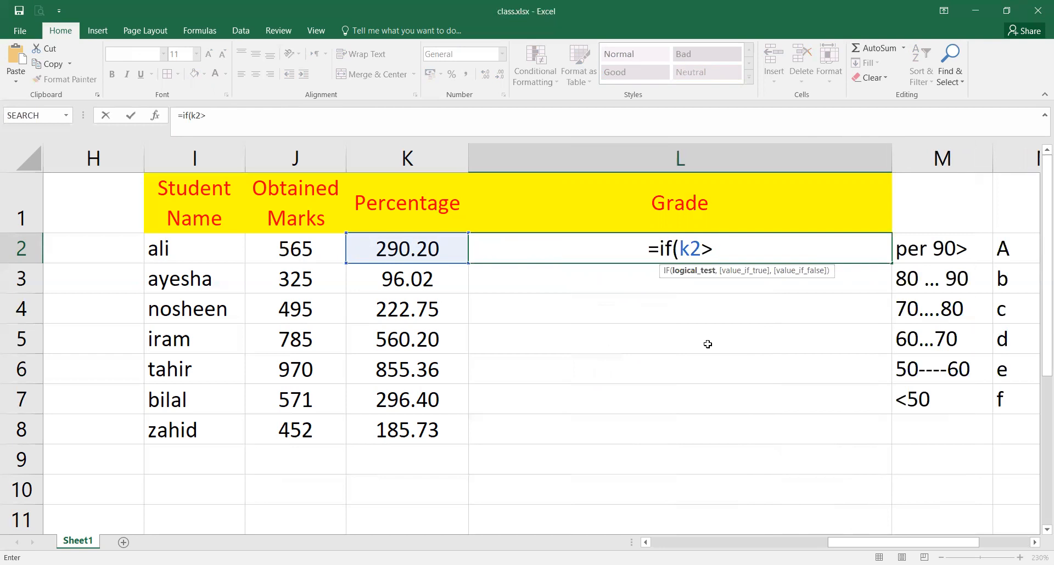
{"action": "type", "text": "90"}
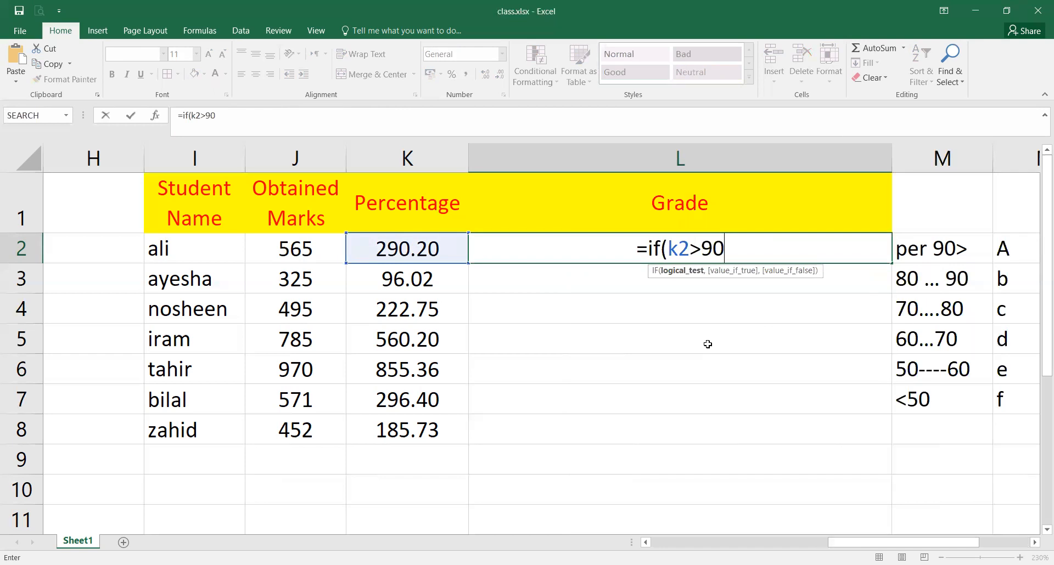
{"action": "type", "text": ","}
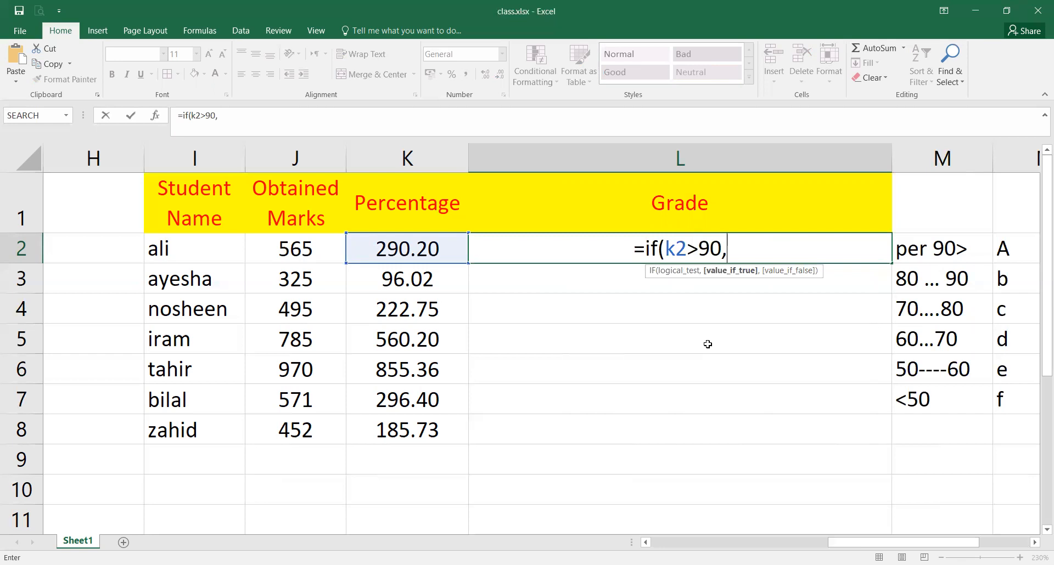
{"action": "type", "text": "\"A\""}
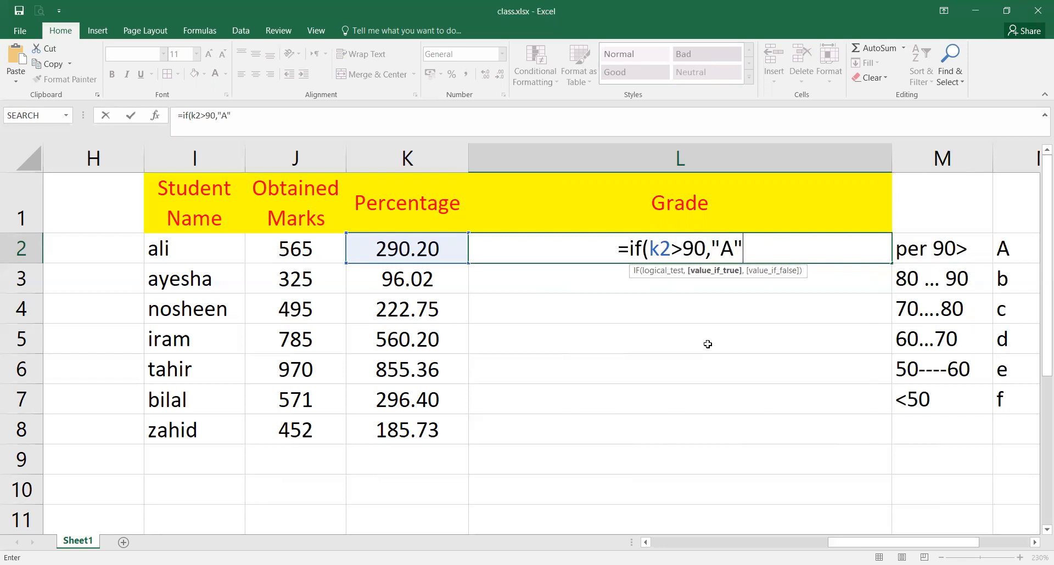
{"action": "type", "text": ","}
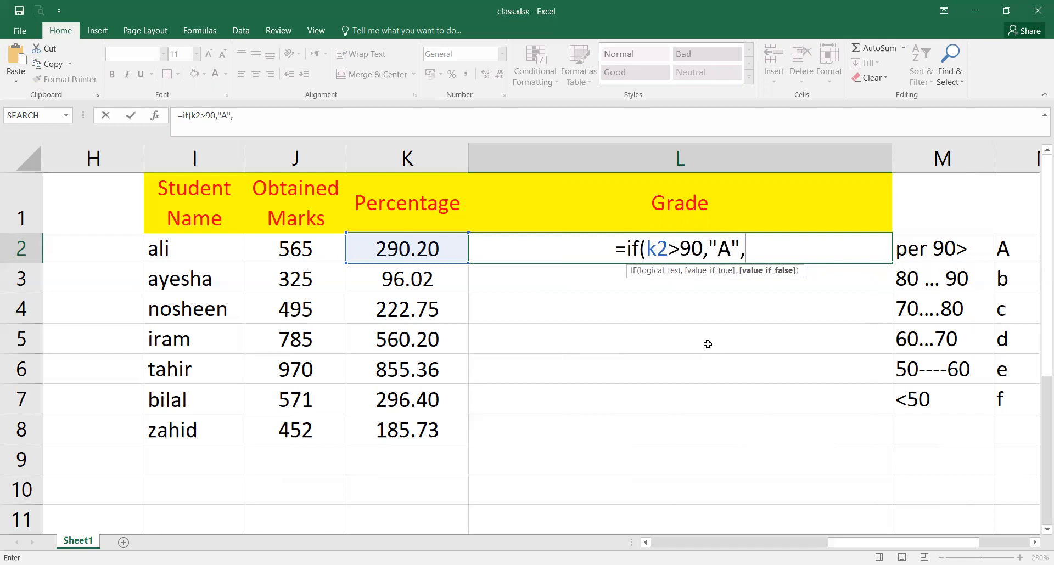
Nest a second IF in the Grade formula that returns "B" when K2>80
{"action": "type", "text": "if("}
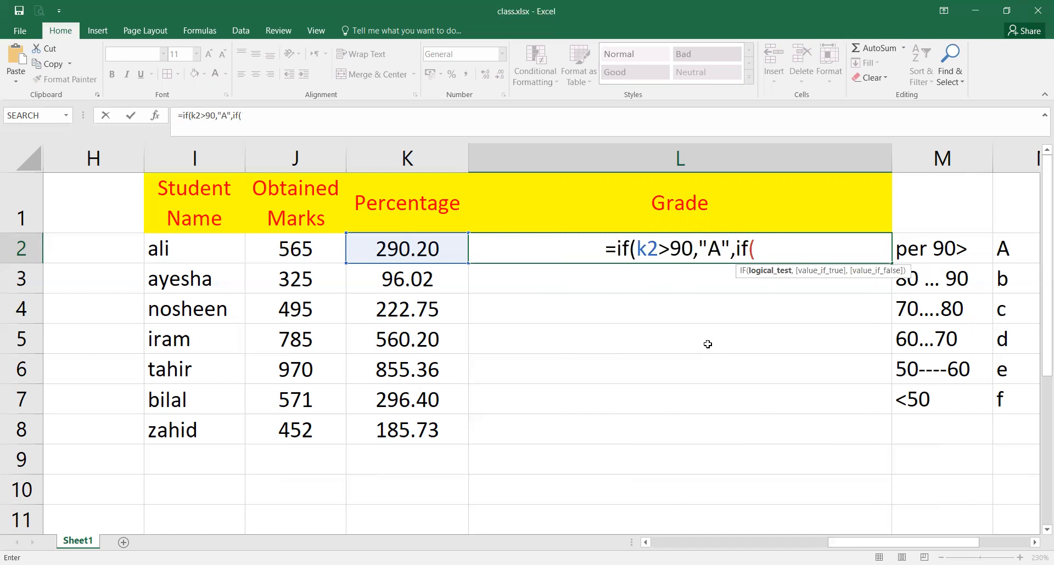
{"action": "type", "text": "k2"}
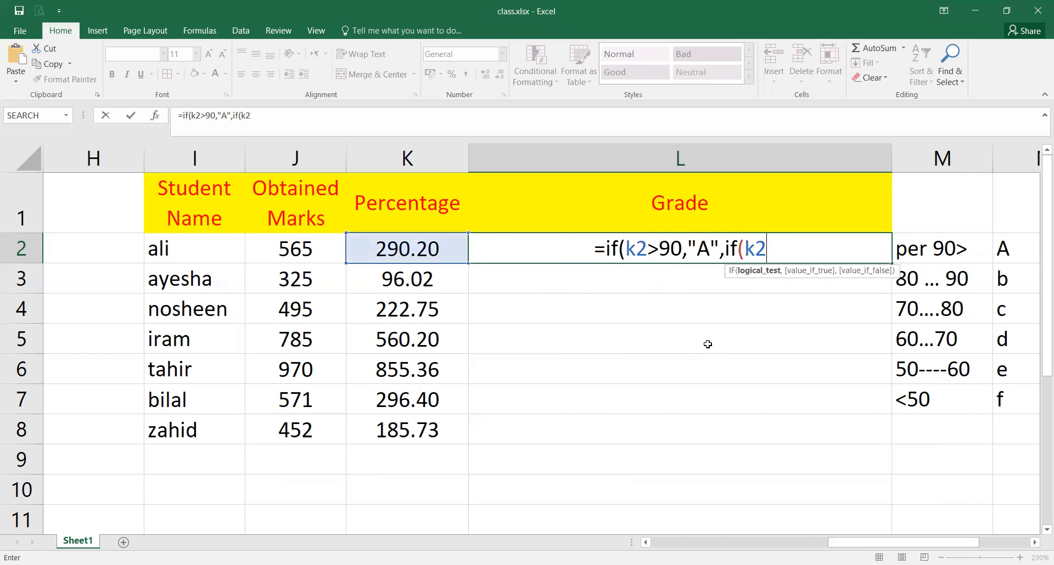
{"action": "type", "text": ">"}
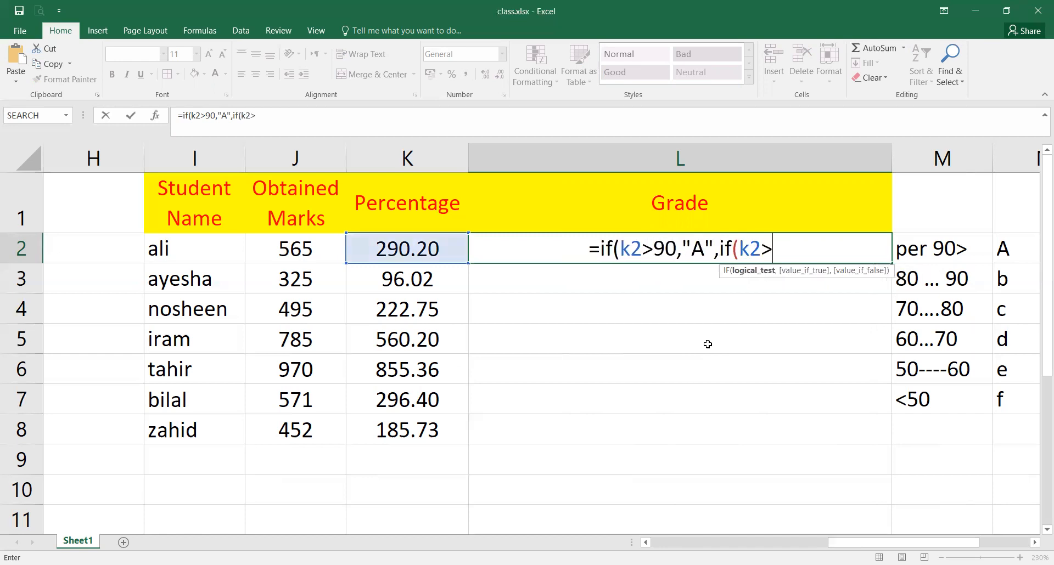
{"action": "type", "text": "80,"}
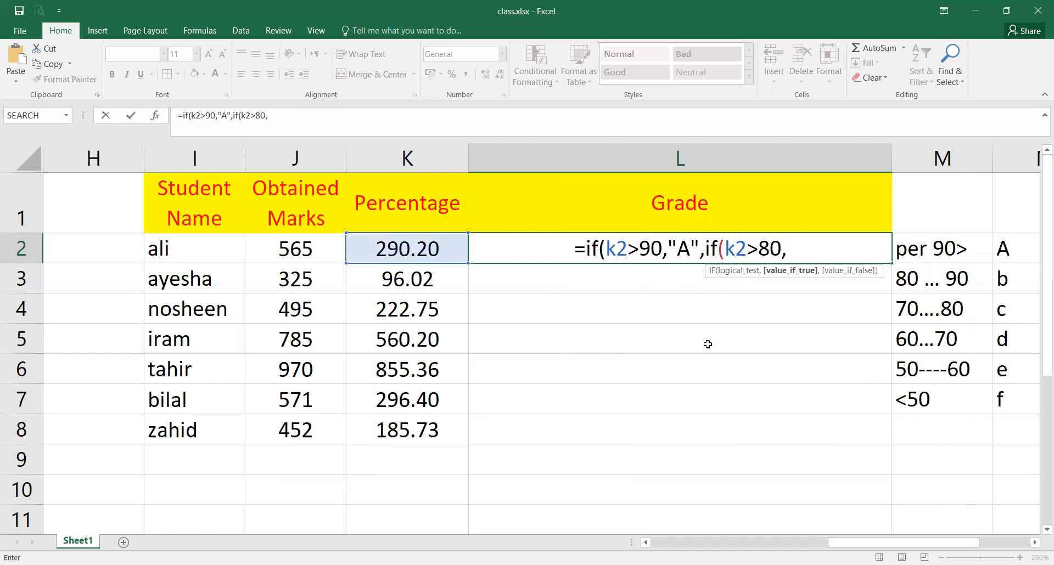
{"action": "type", "text": "\"B\""}
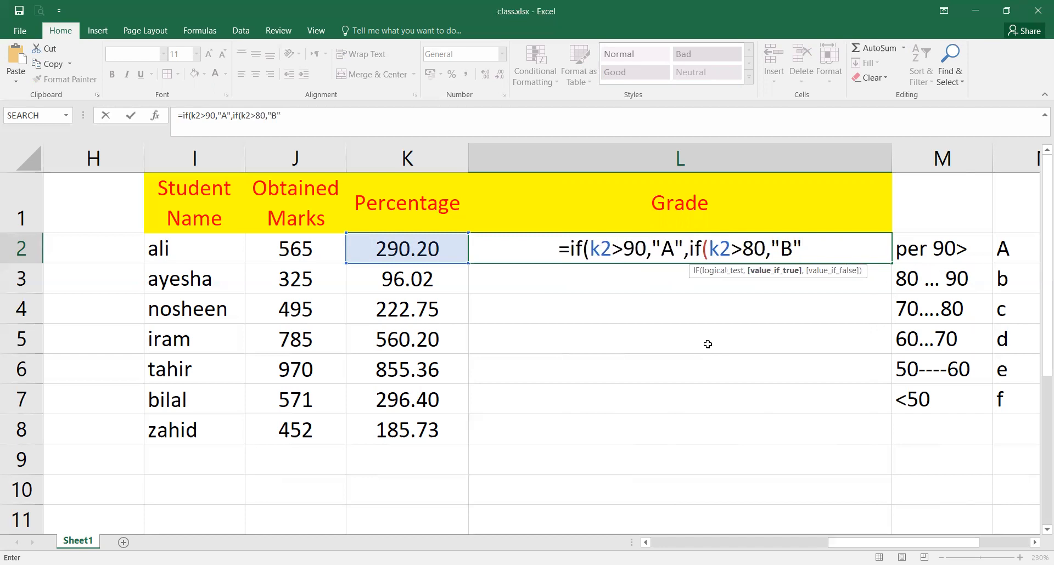
{"action": "type", "text": ","}
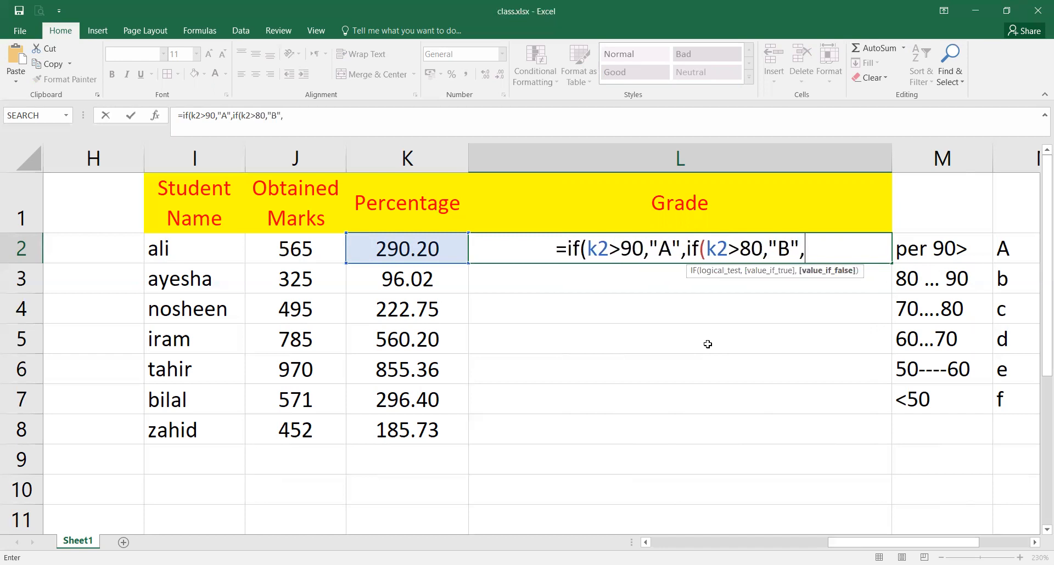
Nest a third IF in the L2 Grade formula that returns "C" when K2>70
{"action": "type", "text": "if"}
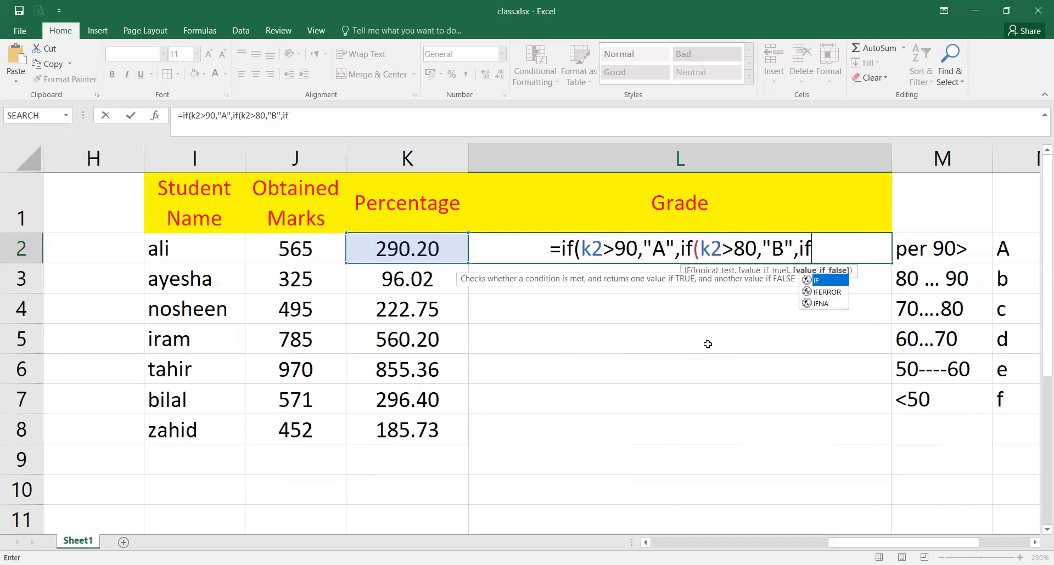
{"action": "type", "text": "("}
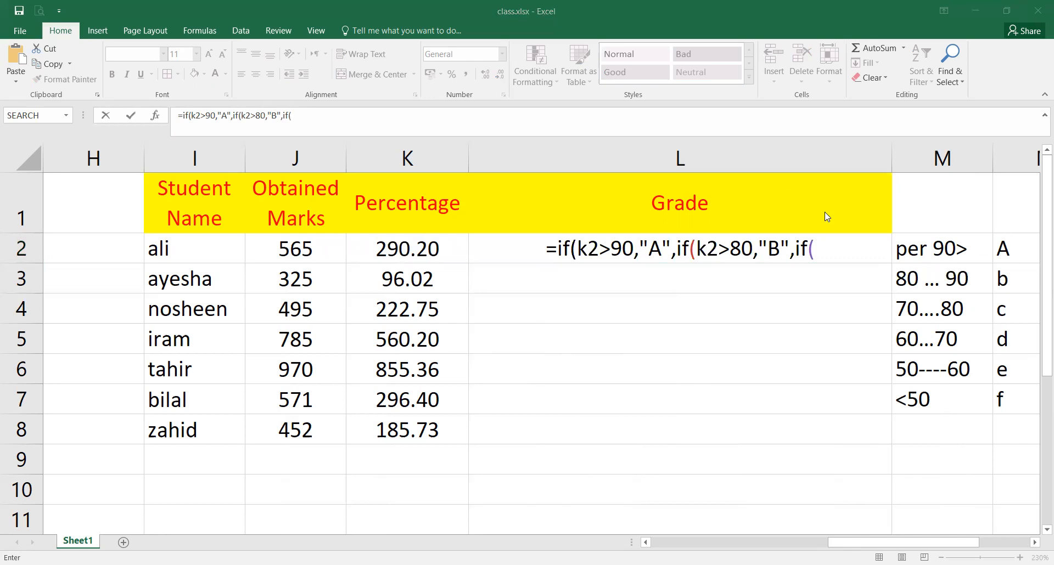
{"action": "left_click", "coordinate": [823, 249]}
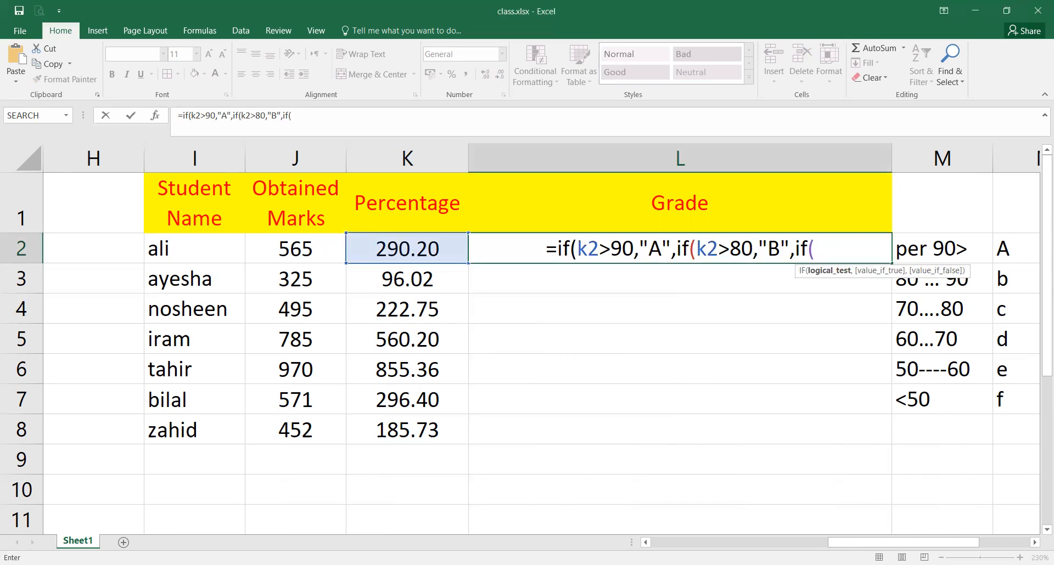
{"action": "type", "text": "k"}
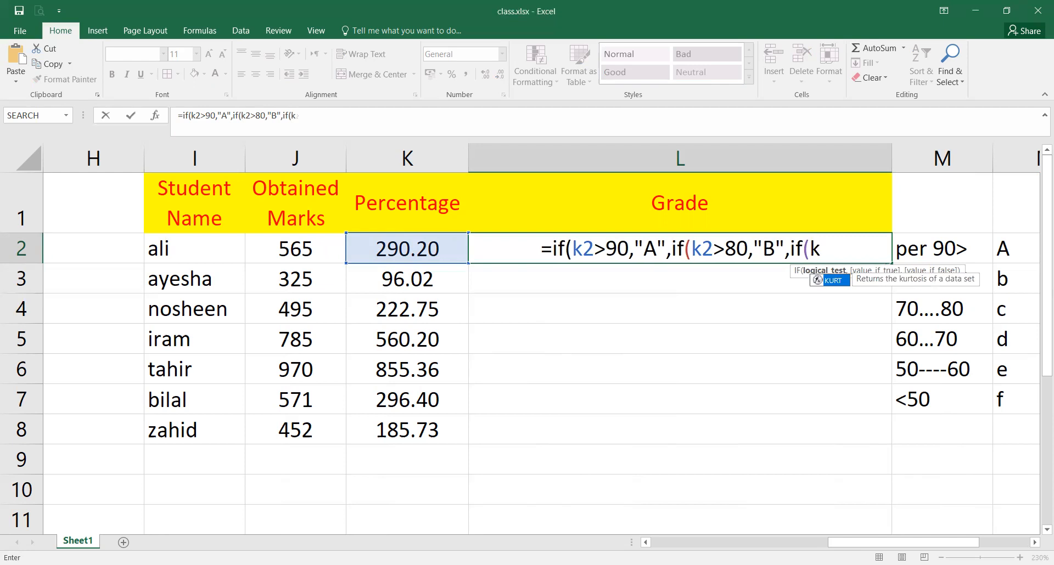
{"action": "type", "text": "2"}
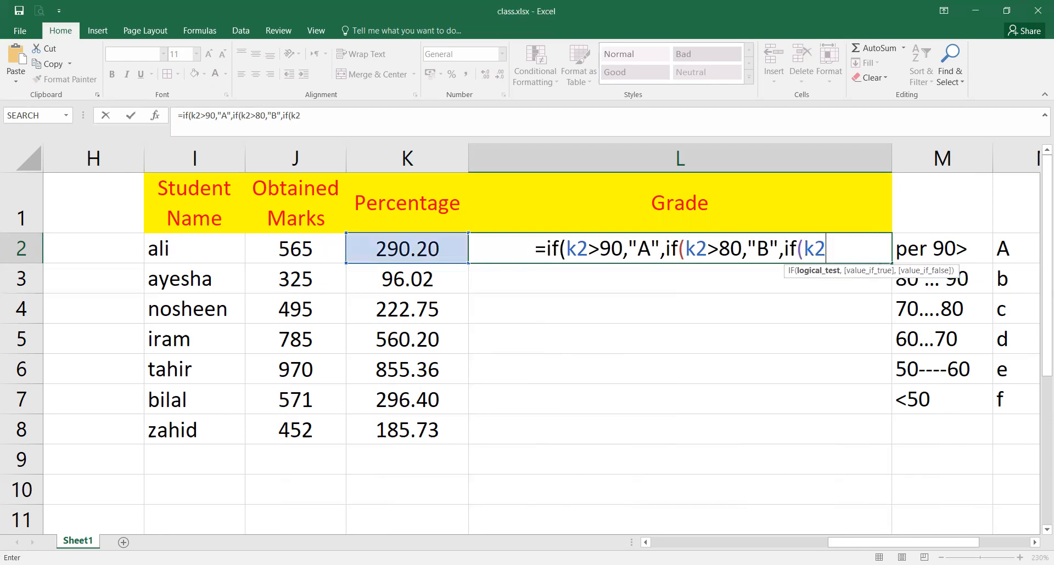
{"action": "type", "text": "<"}
{"action": "key", "text": "BackSpace"}
{"action": "type", "text": ">"}
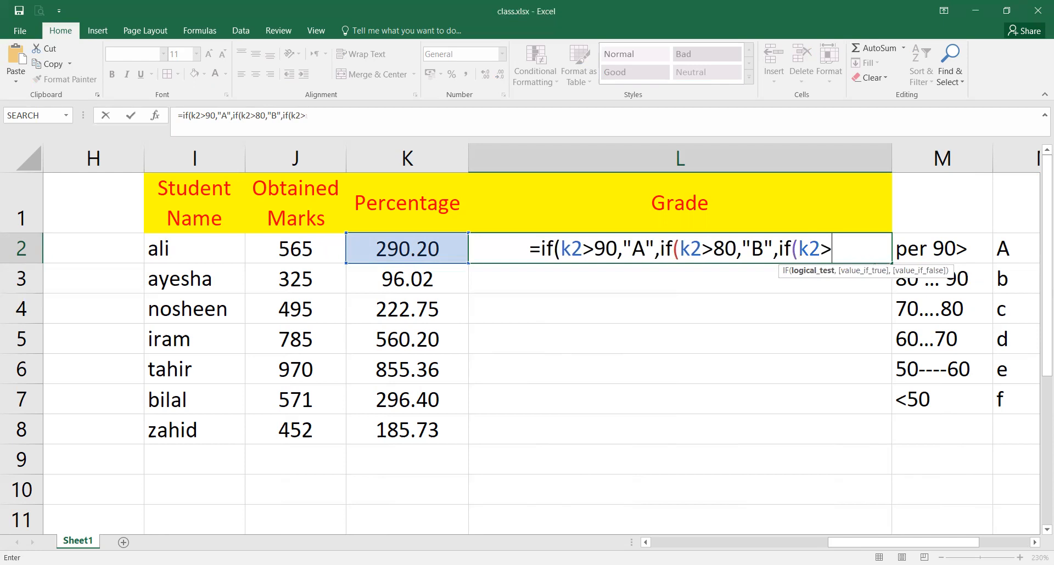
{"action": "type", "text": "70,"}
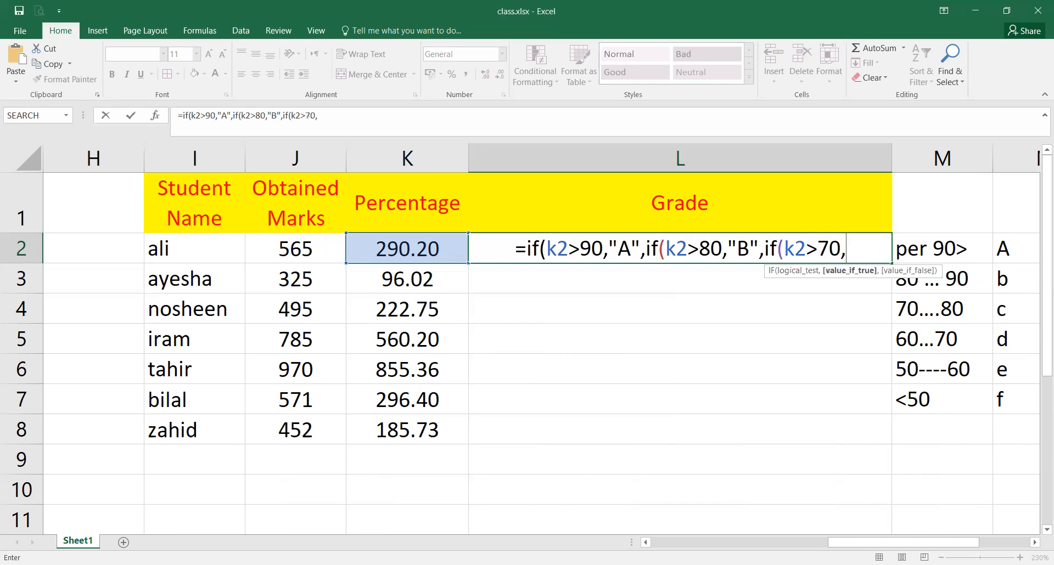
{"action": "type", "text": "\"C\""}
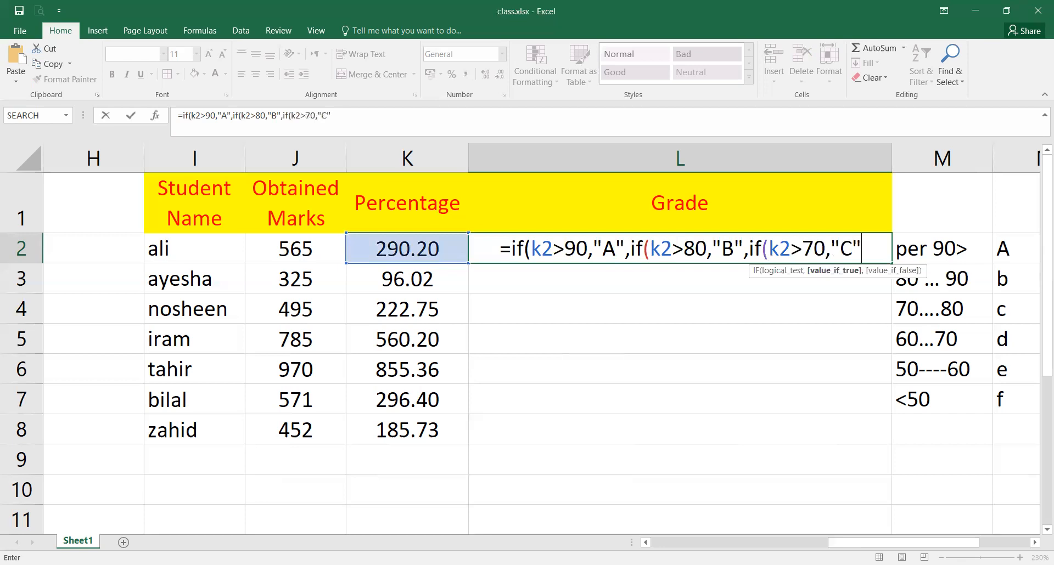
Nest a fourth IF in the L2 Grade formula that returns "D" when K2>60
{"action": "type", "text": ",if(k2"}
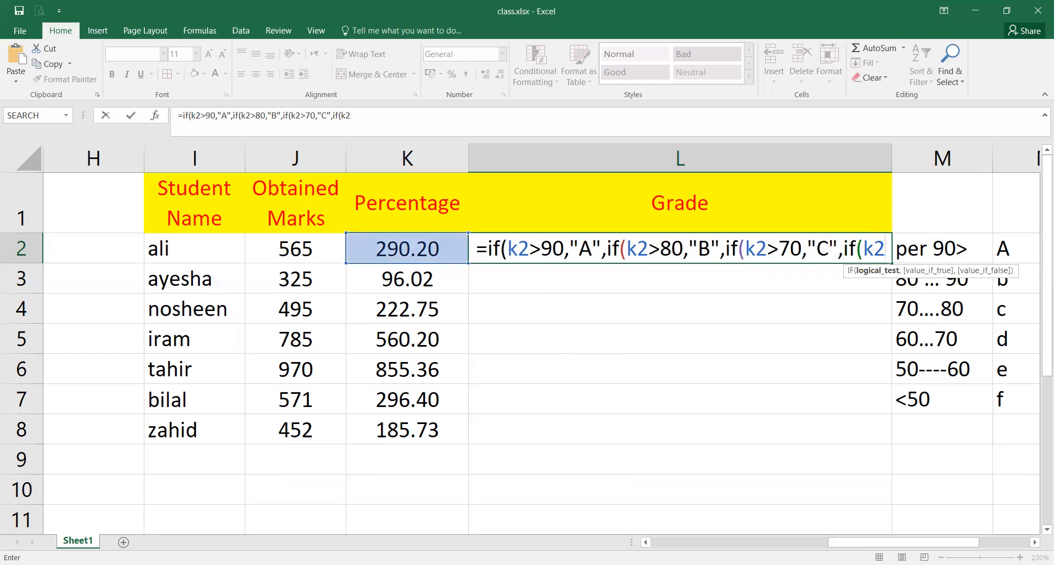
{"action": "type", "text": ">"}
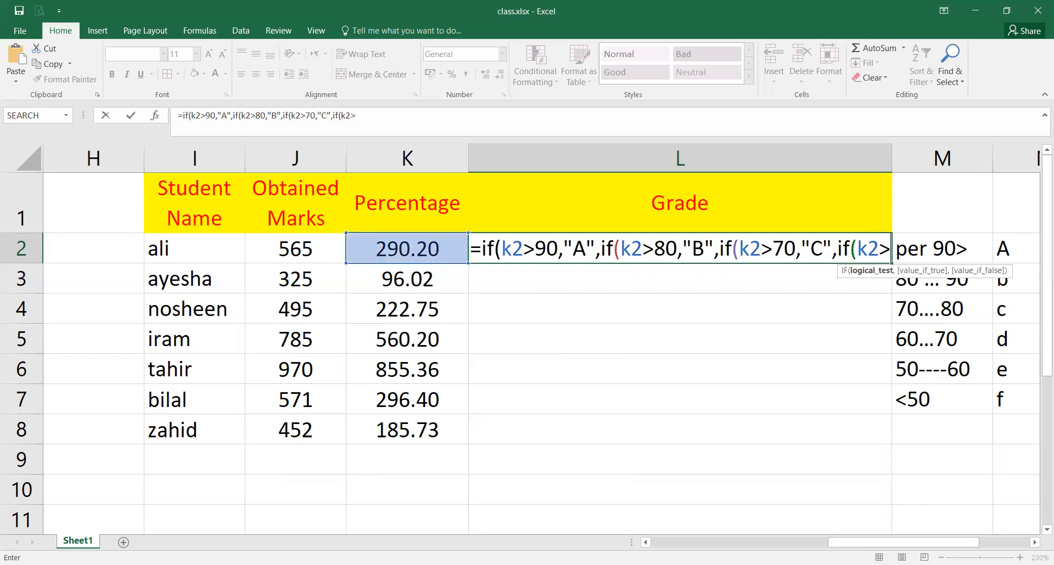
{"action": "type", "text": "60,"}
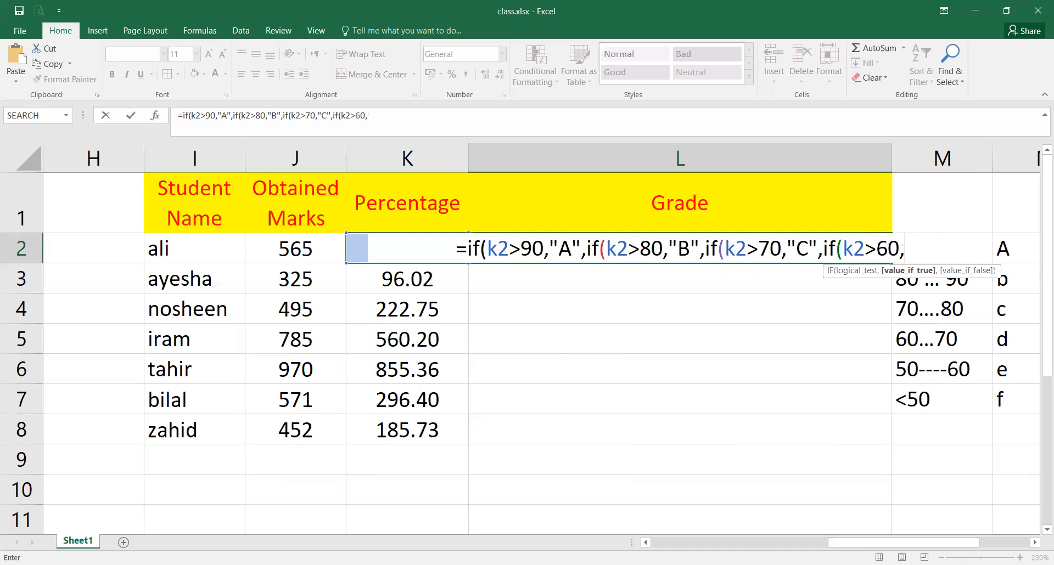
{"action": "type", "text": "\"D\""}
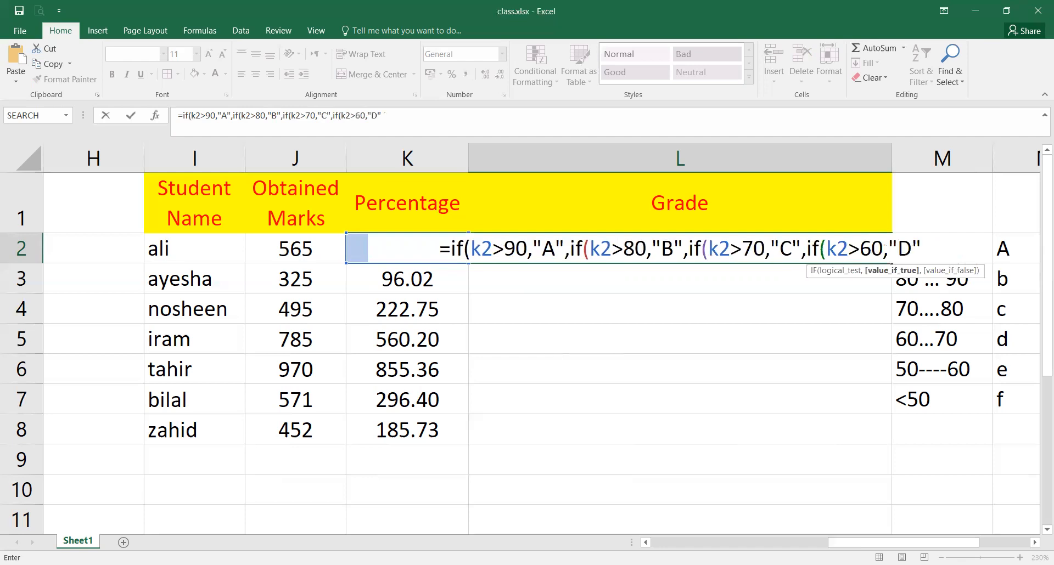
Complete the L2 Grade formula with a fifth IF returning "E" when K2>50, otherwise "Fail", and close all five brackets
{"action": "type", "text": ","}
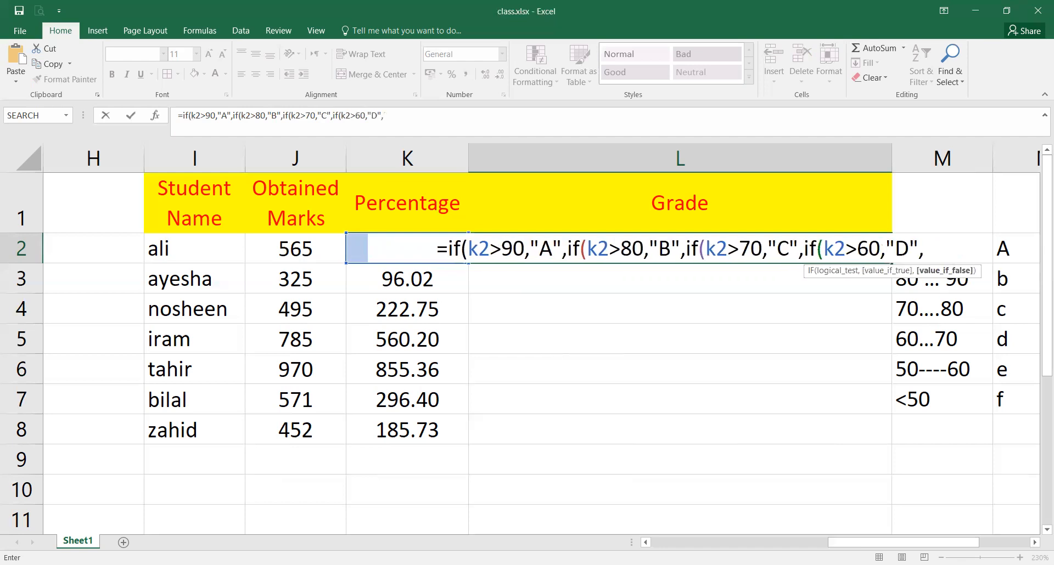
{"action": "type", "text": "if(k"}
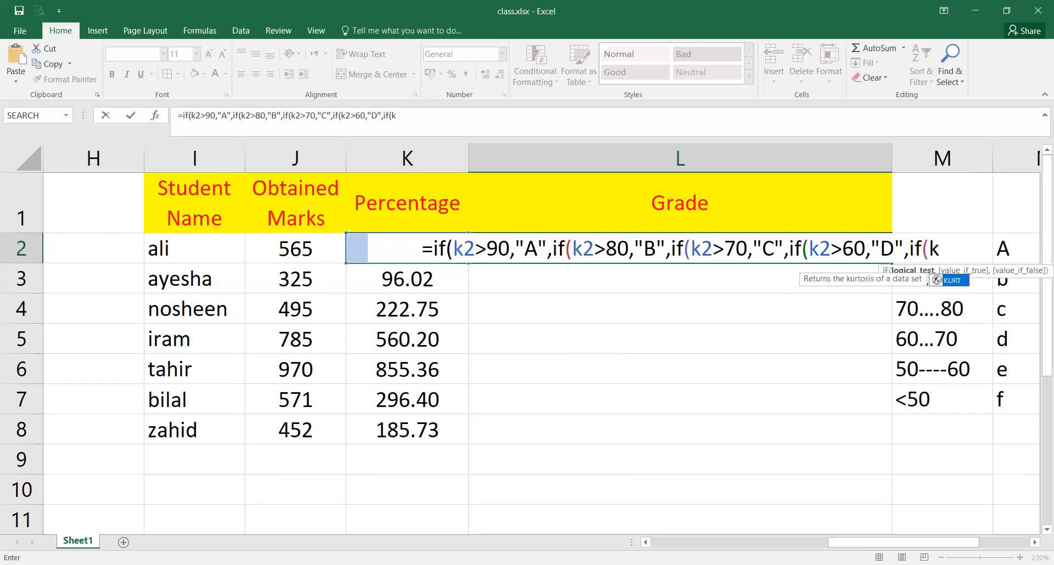
{"action": "type", "text": "2"}
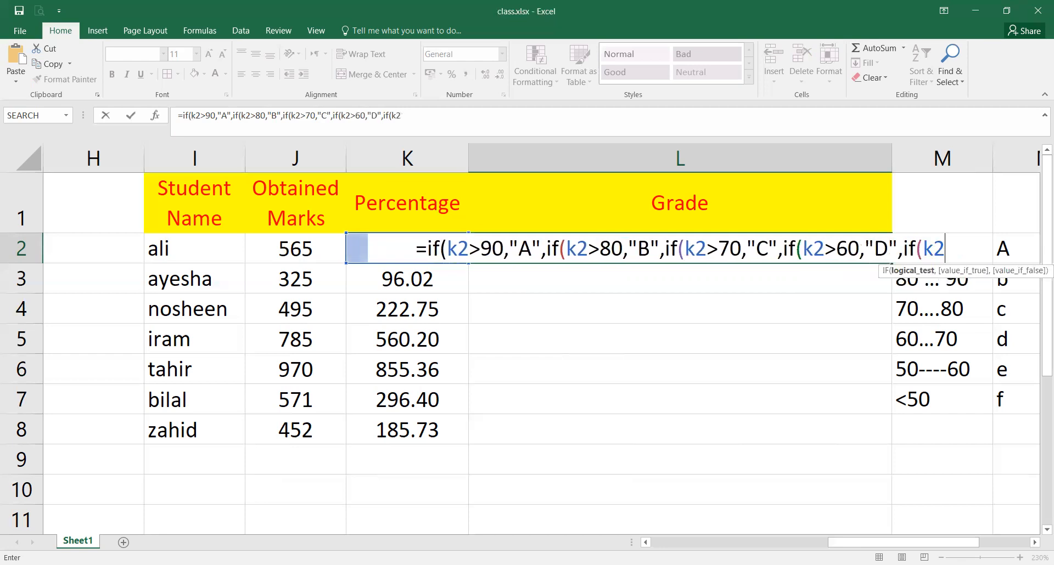
{"action": "type", "text": ">"}
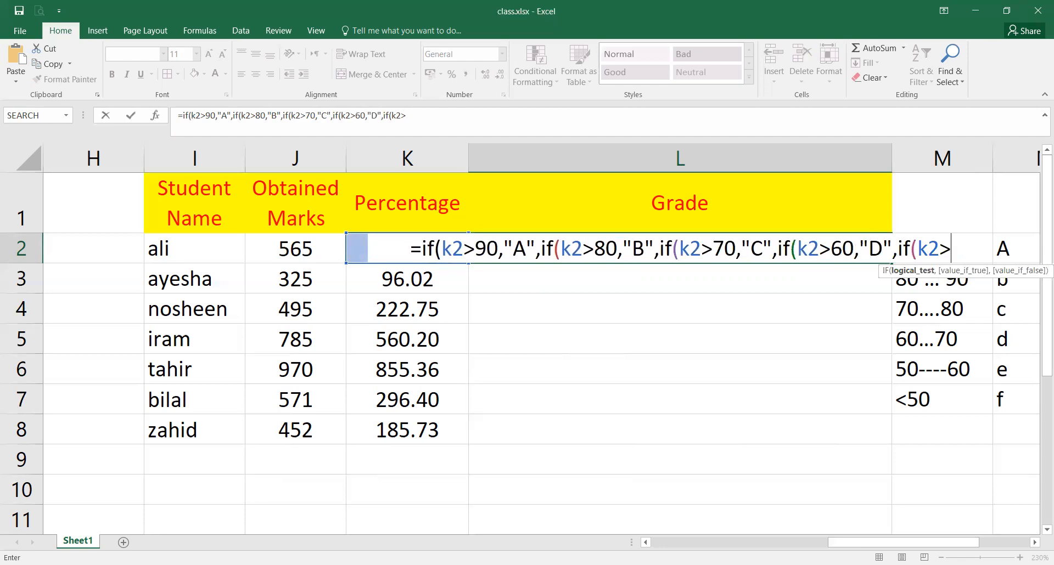
{"action": "type", "text": "50,\"E\",\"F"}
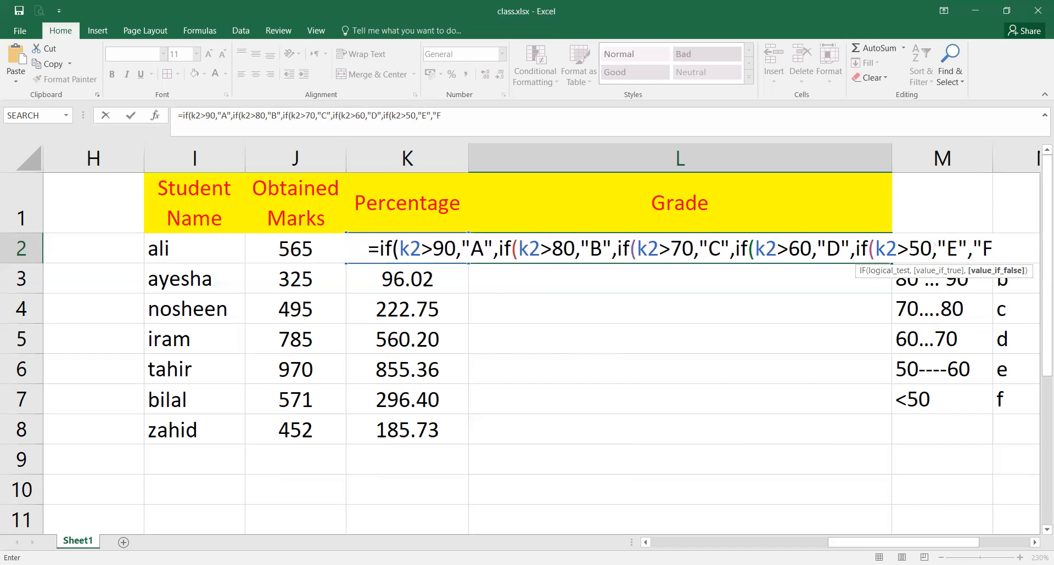
{"action": "type", "text": "ail\""}
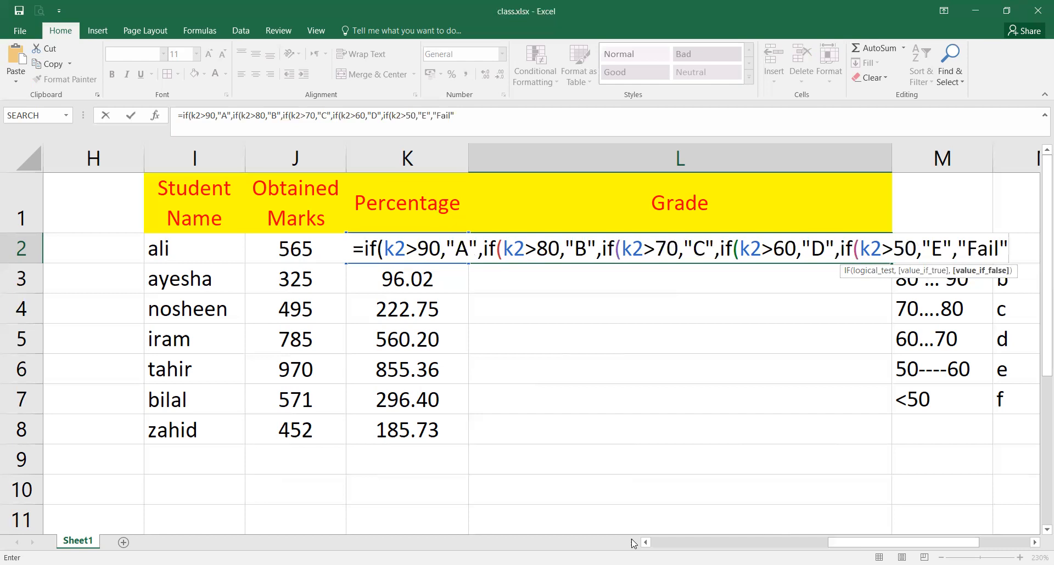
{"action": "type", "text": ")"}
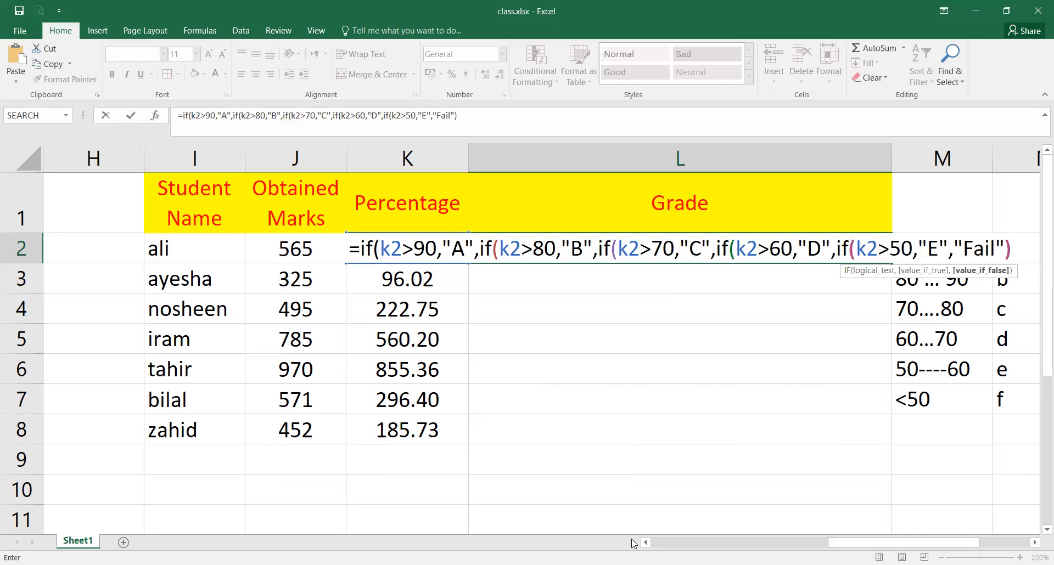
{"action": "type", "text": "))))"}
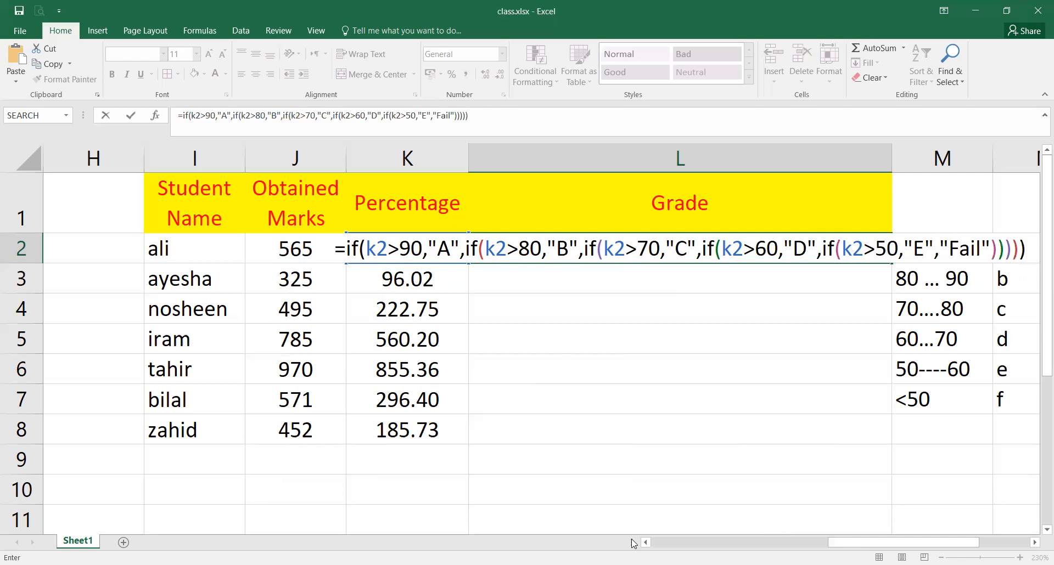
{"action": "key", "text": "Return"}
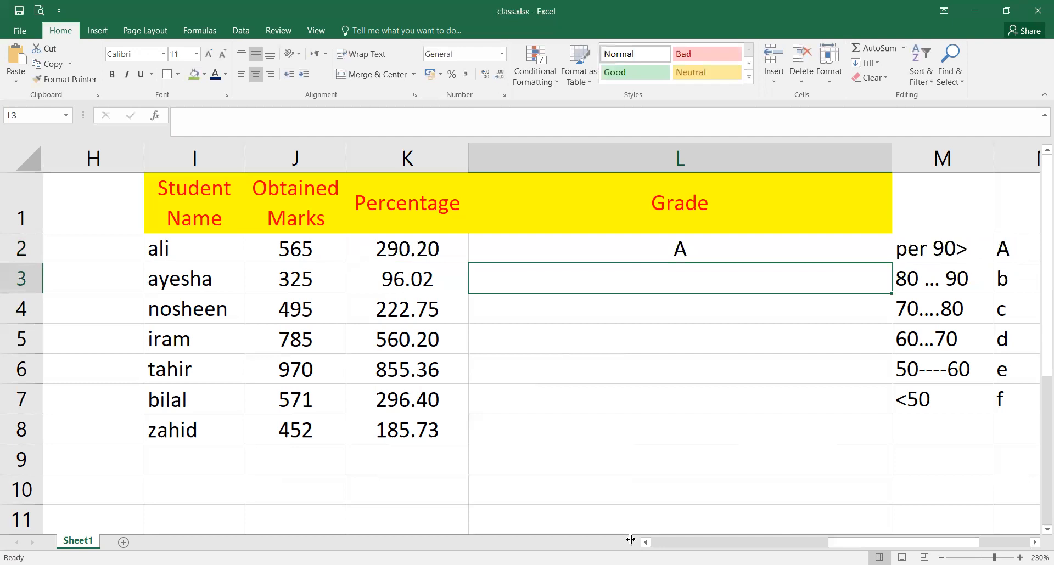
Narrow the Grade column and fill the L2 formula down through L8
{"action": "key", "text": "Up"}
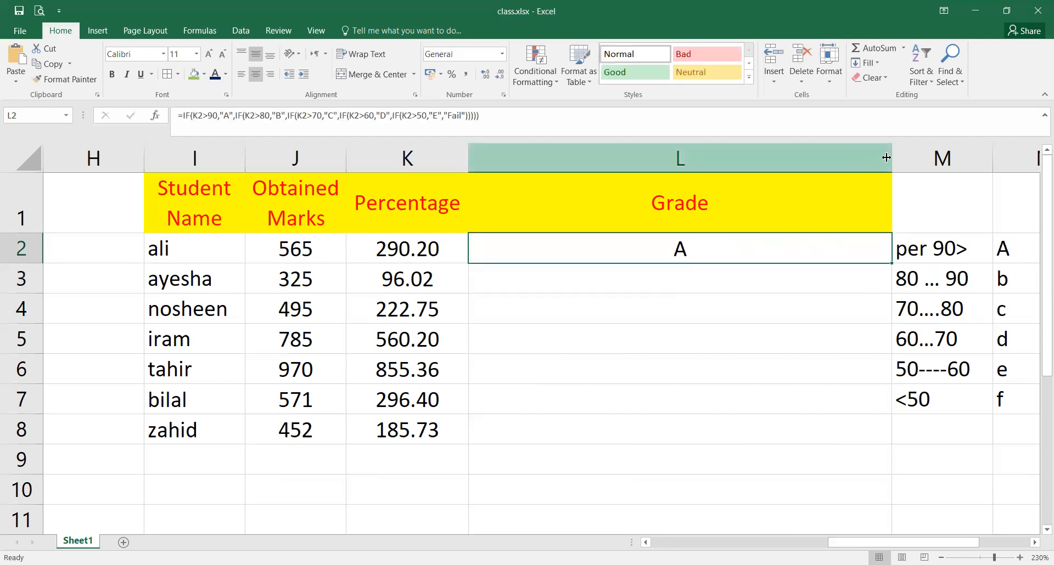
{"action": "left_click_drag", "start_coordinate": [892, 156], "coordinate": [653, 147]}
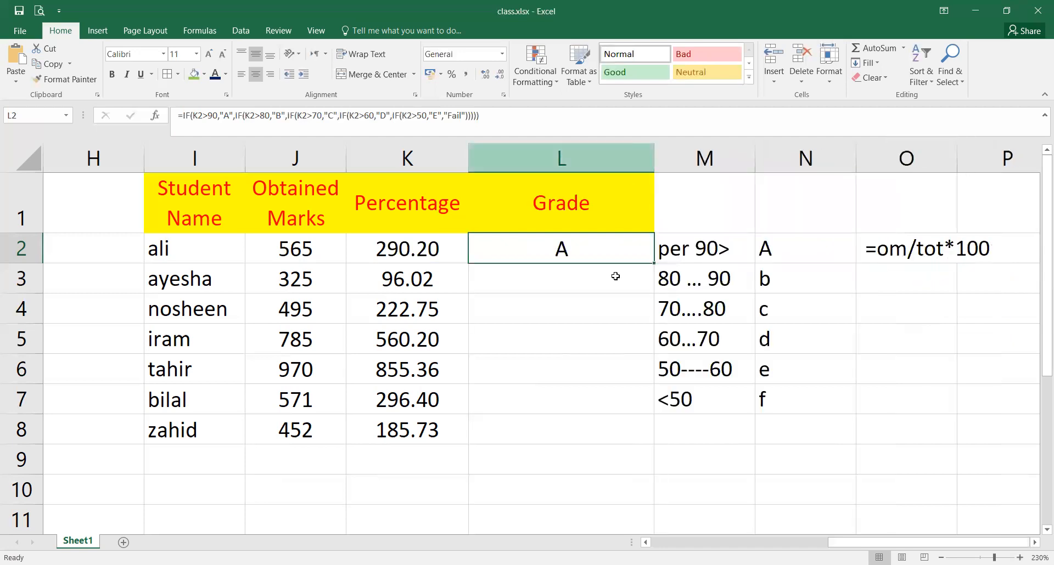
{"action": "left_click_drag", "start_coordinate": [654, 265], "coordinate": [641, 447]}
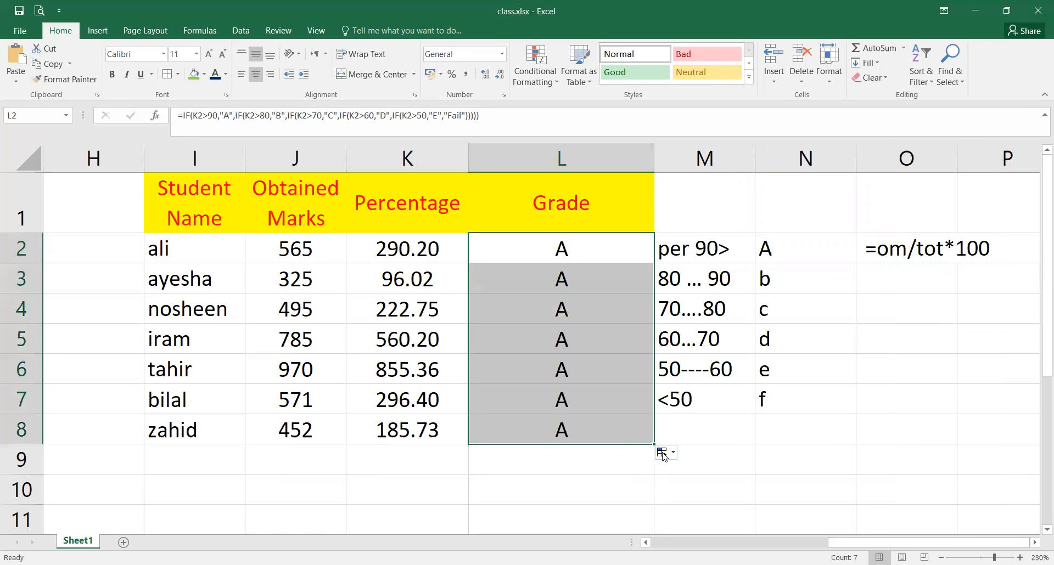
{"action": "left_click", "coordinate": [564, 387]}
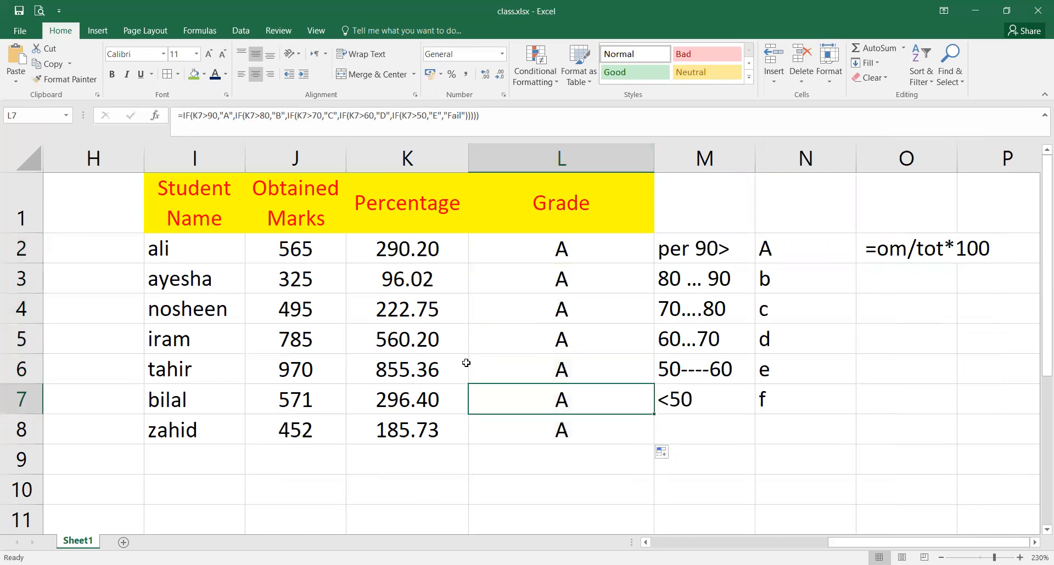
Correct the Percentage formula in K2 to =J2/1100*100
{"action": "left_click", "coordinate": [417, 249]}
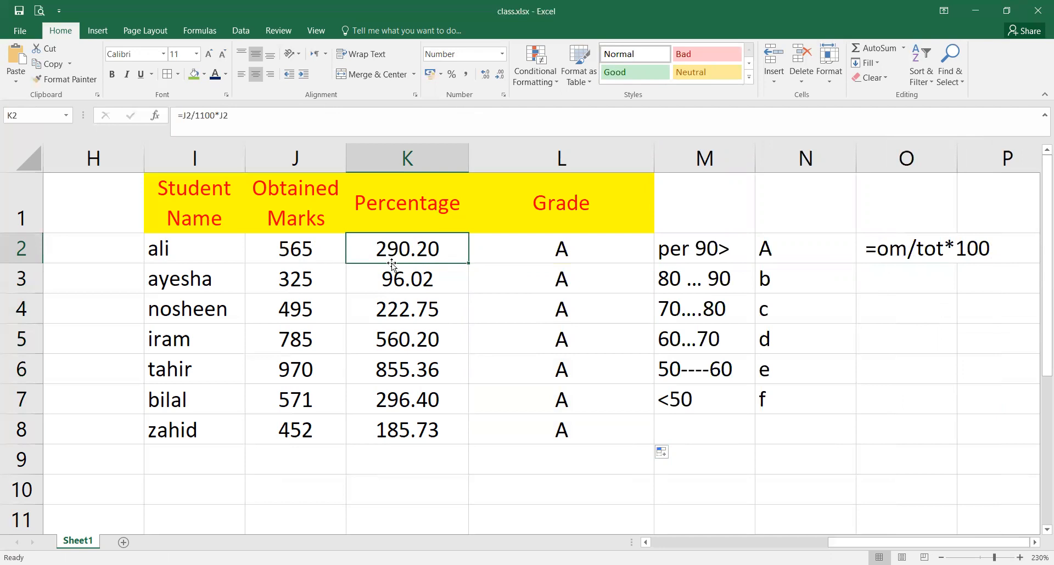
{"action": "key", "text": "F2"}
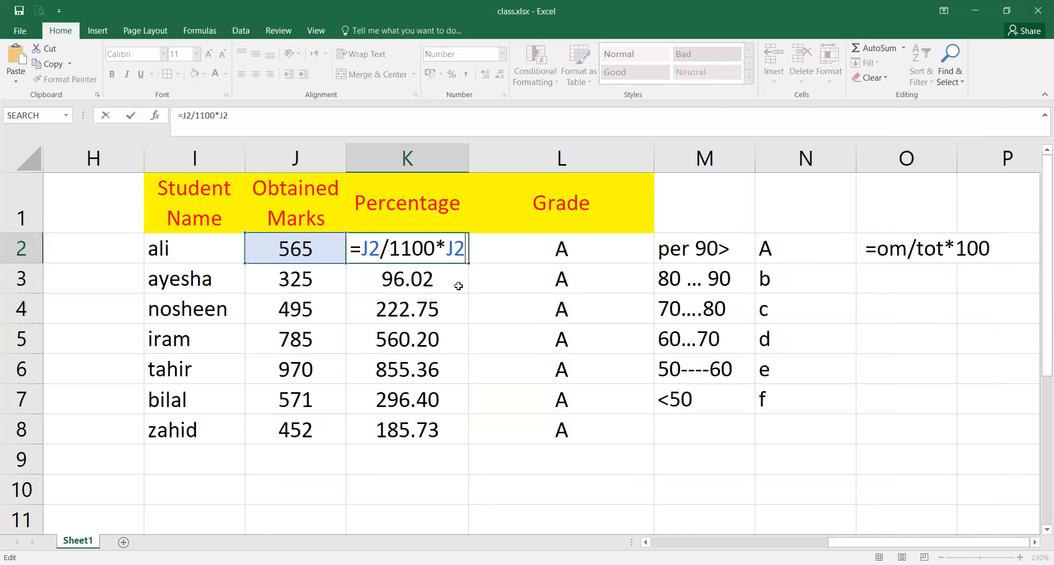
{"action": "key", "text": "BackSpace"}
{"action": "key", "text": "BackSpace"}
{"action": "type", "text": "100"}
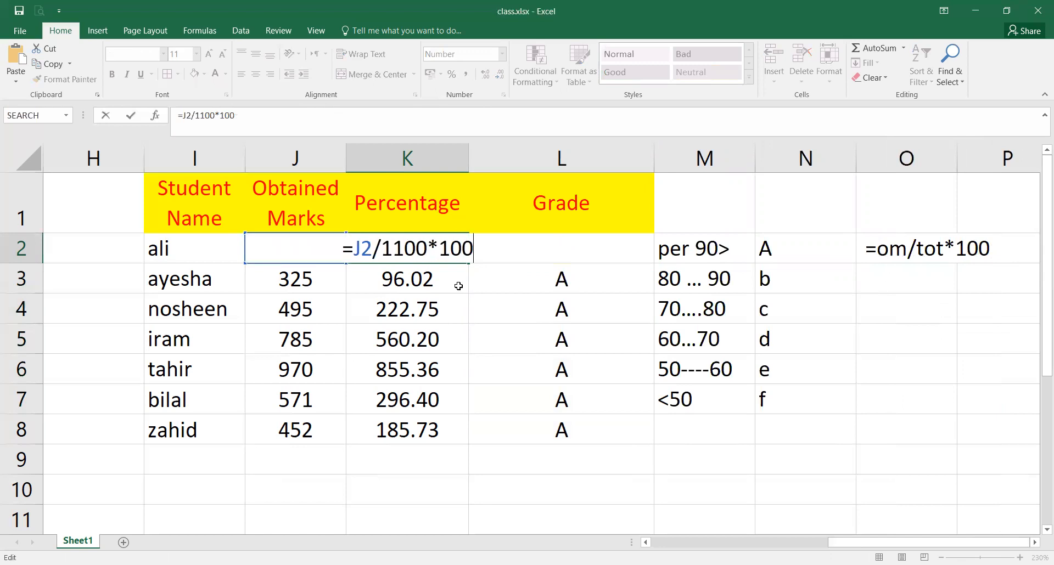
{"action": "key", "text": "Return"}
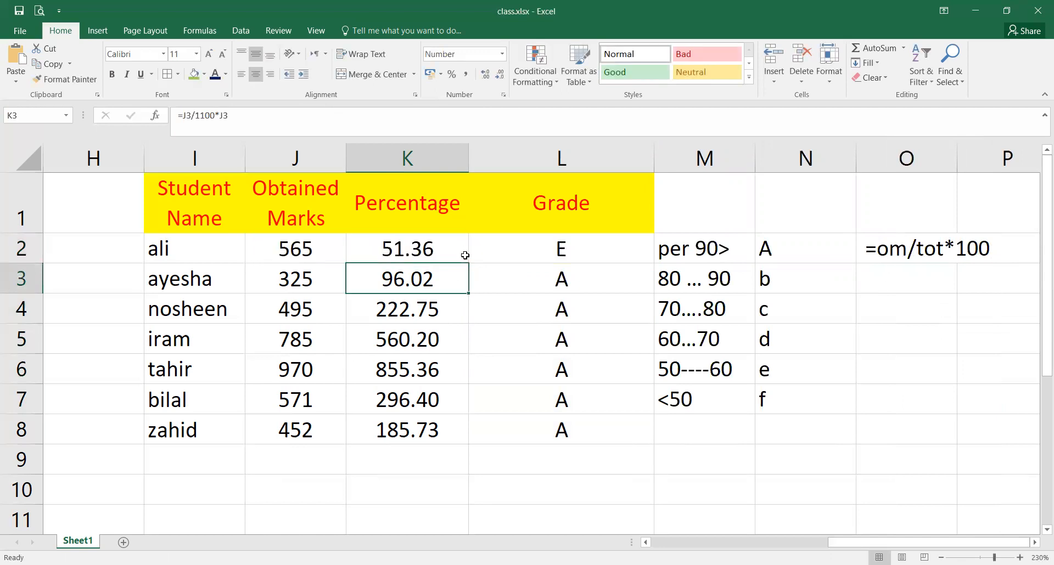
Fill the corrected Percentage formula from K2 down through K8
{"action": "left_click", "coordinate": [464, 256]}
{"action": "left_click_drag", "start_coordinate": [463, 419], "coordinate": [456, 442]}
{"action": "left_click", "coordinate": [605, 470]}
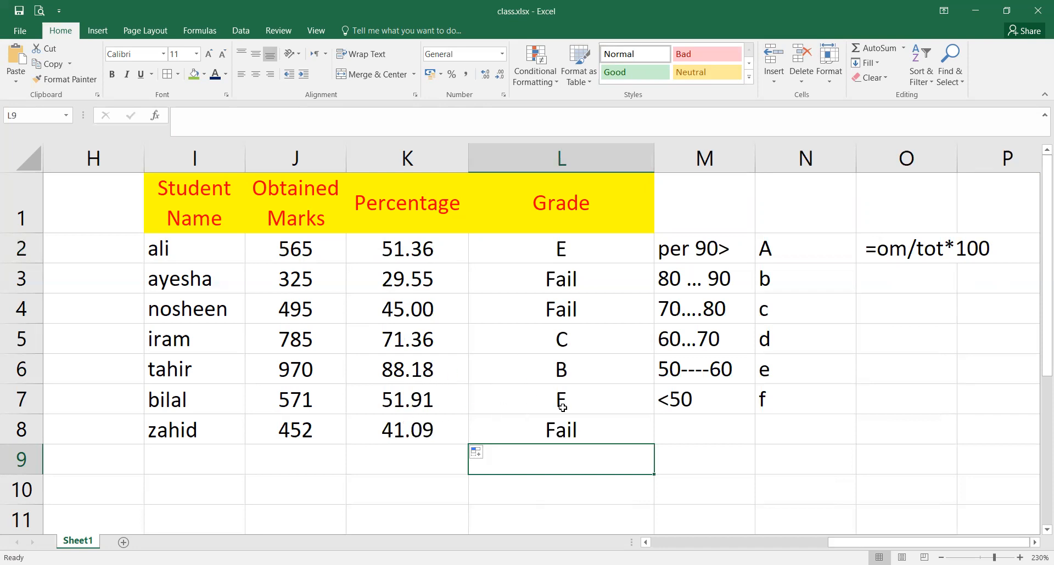
Set the Obtained Marks in J7 to 990
{"action": "left_click", "coordinate": [299, 397]}
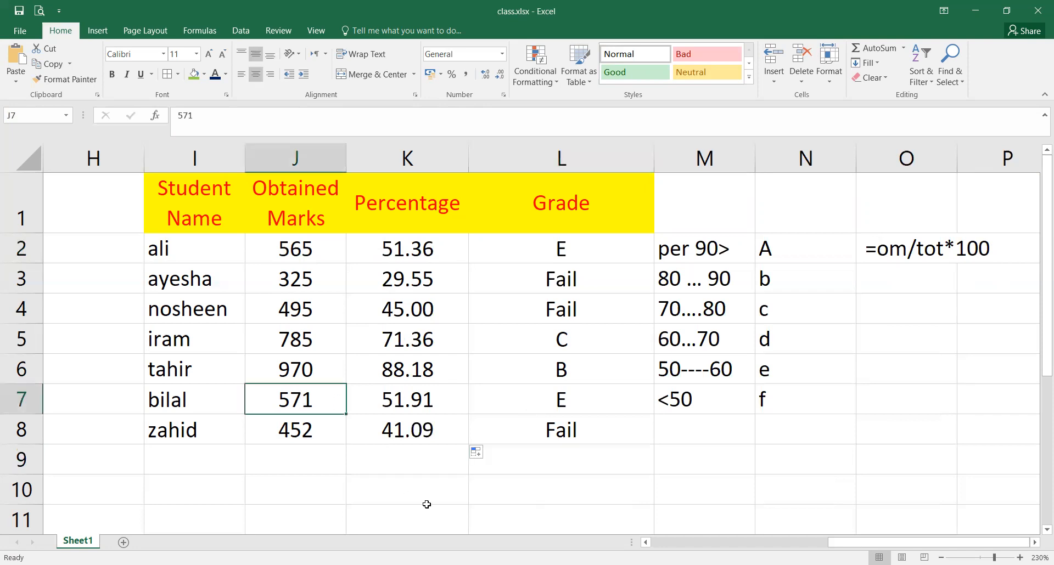
{"action": "type", "text": "99"}
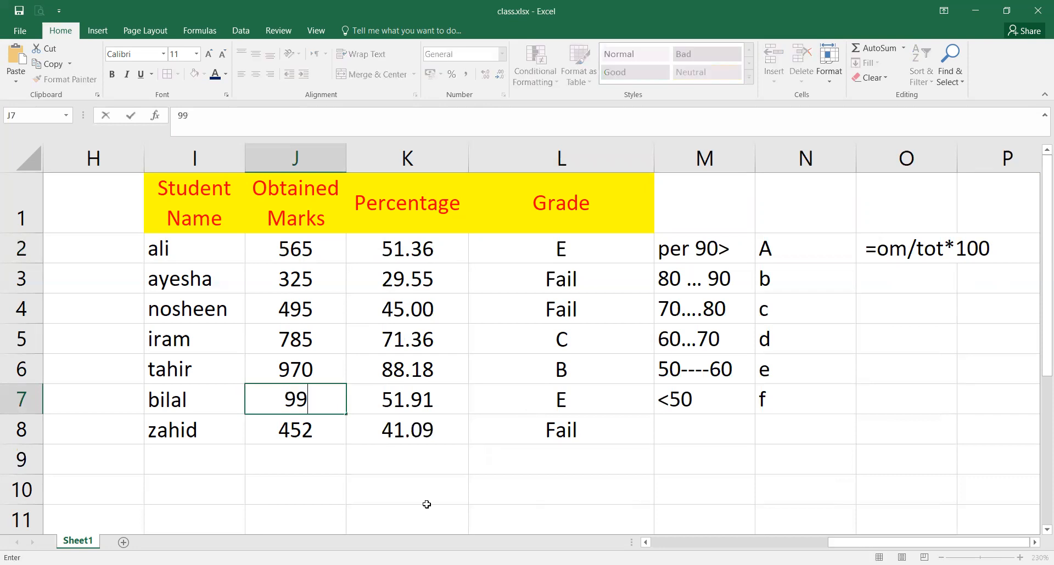
{"action": "type", "text": "0"}
{"action": "key", "text": "ctrl+Return"}
{"action": "key", "text": "Return"}
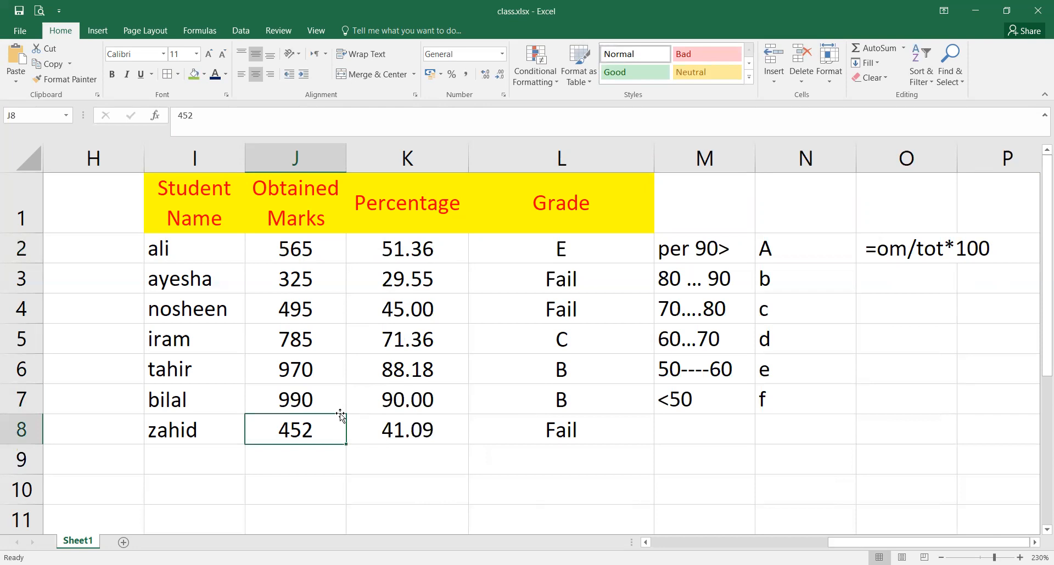
Set the Obtained Marks in J7 to 995 and inspect the Grade formula in L7
{"action": "key", "text": "Up"}
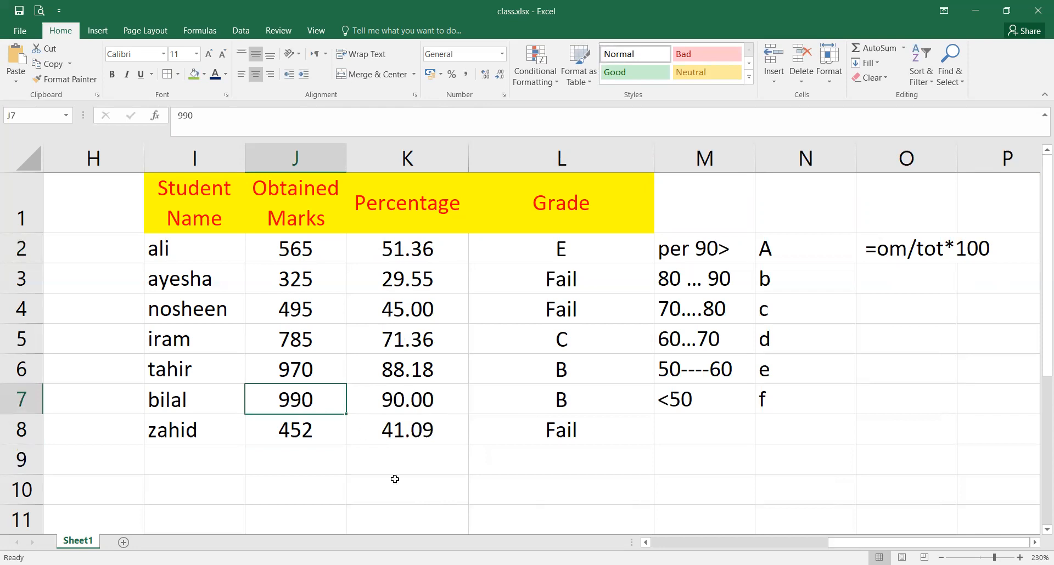
{"action": "type", "text": "995"}
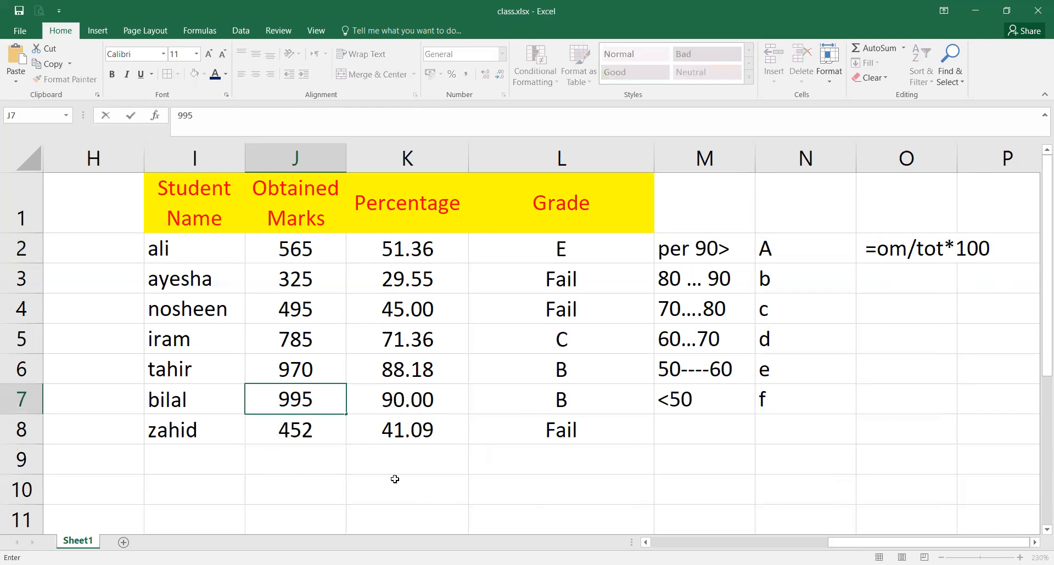
{"action": "key", "text": "Return"}
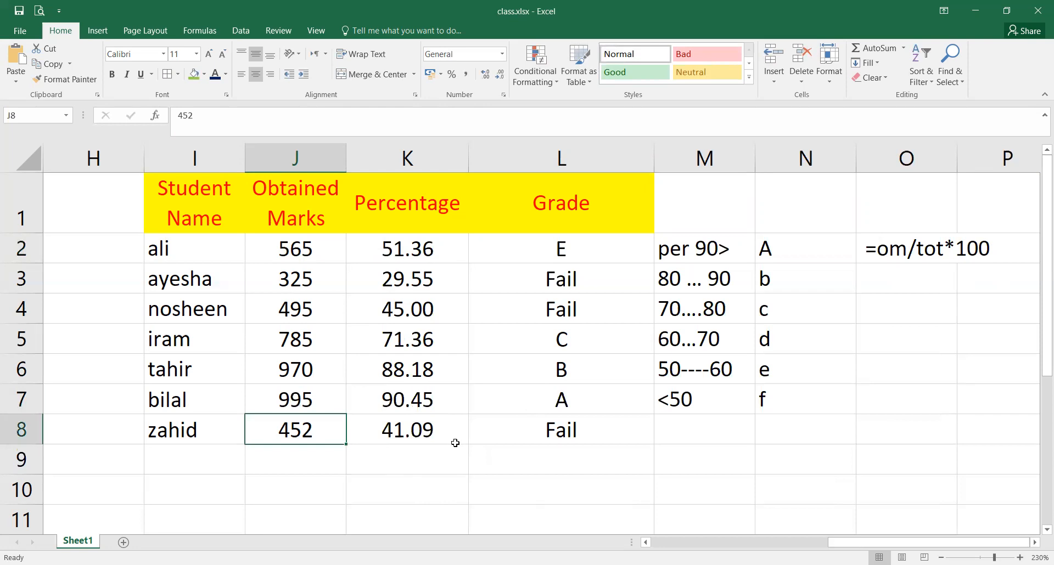
{"action": "key", "text": "Up"}
{"action": "left_click", "coordinate": [556, 407]}
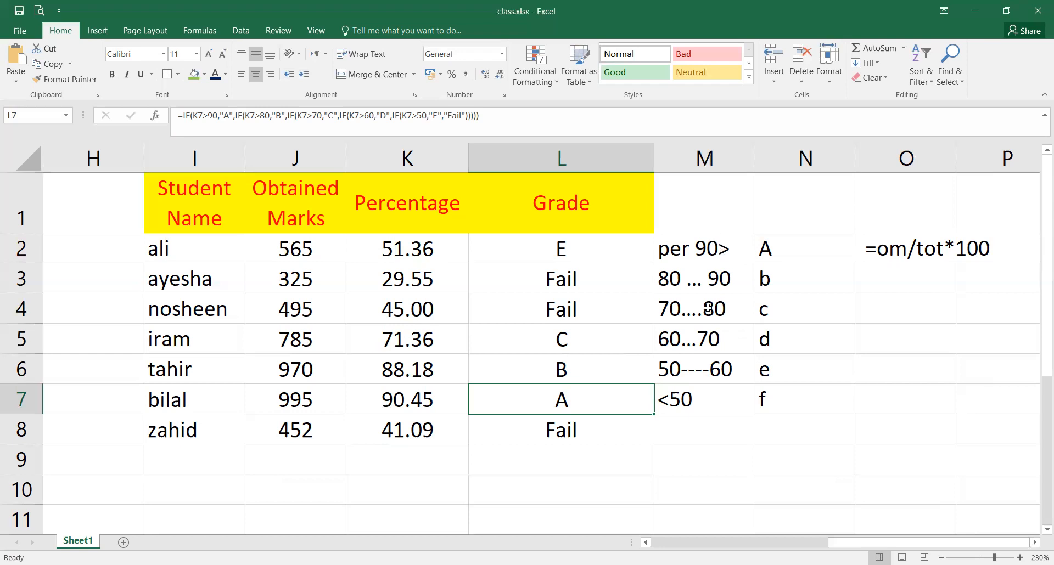
Insert a new column after Grade, before the grading scale, and enter the heading "Remarks" in M1
{"action": "left_click", "coordinate": [686, 260]}
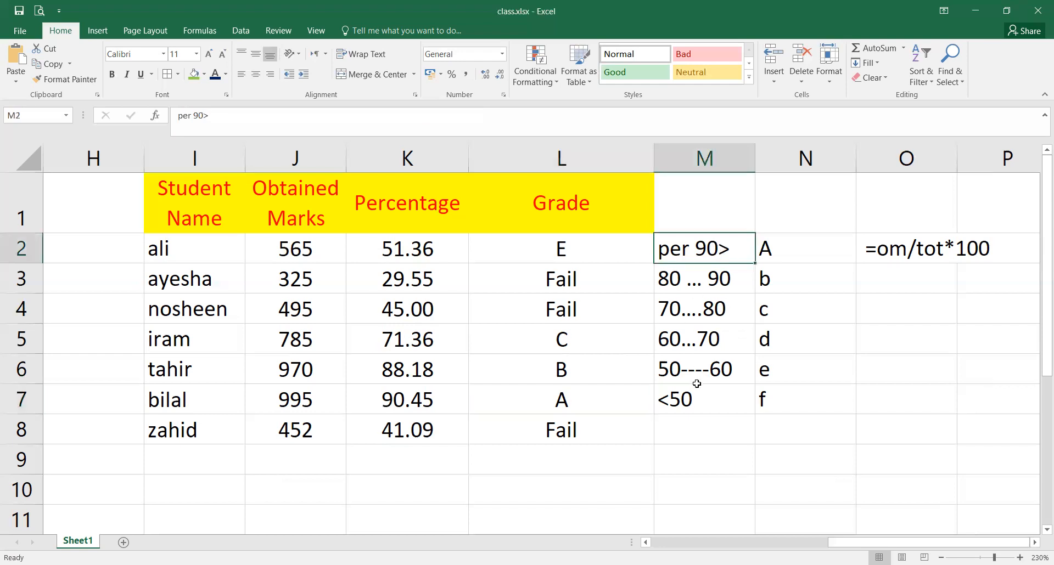
{"action": "left_click", "coordinate": [771, 79]}
{"action": "left_click", "coordinate": [817, 130]}
{"action": "left_click", "coordinate": [741, 200]}
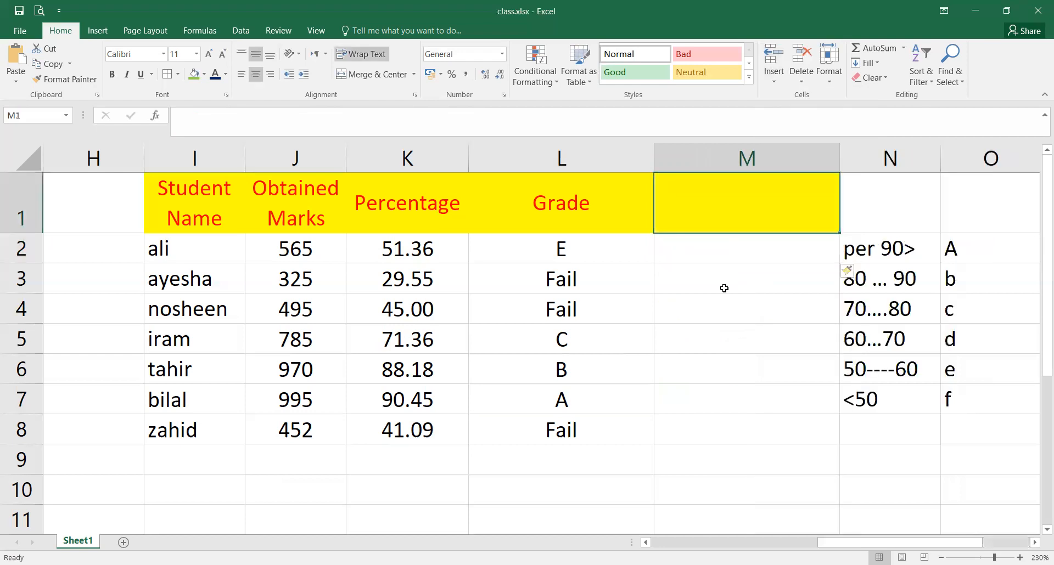
{"action": "type", "text": "Remarks"}
{"action": "key", "text": "Return"}
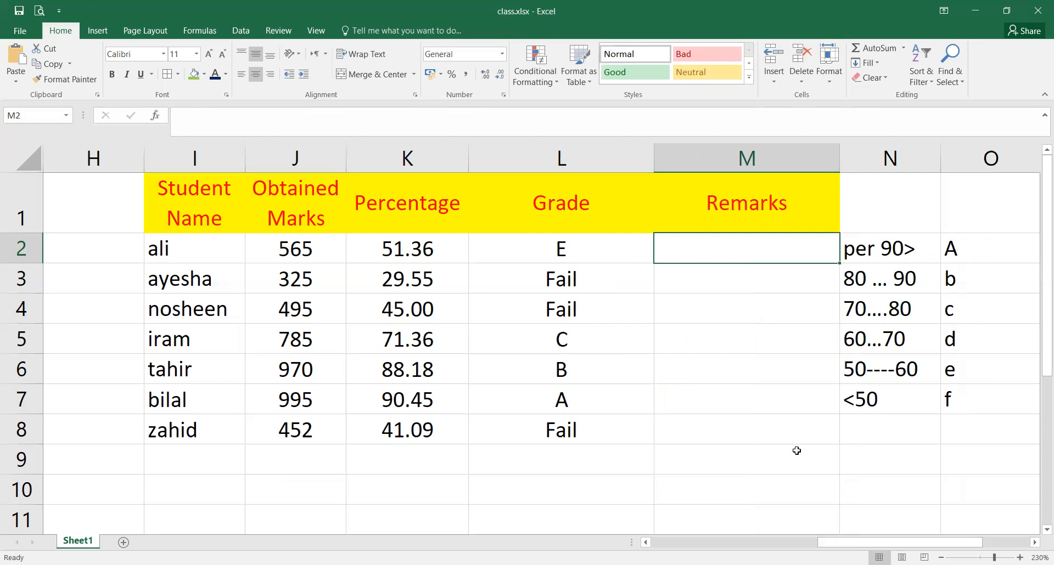
Replace the percentage formula note in P2 with the remark "Excelent Position"
{"action": "left_click", "coordinate": [1034, 542]}
{"action": "left_click", "coordinate": [1035, 542]}
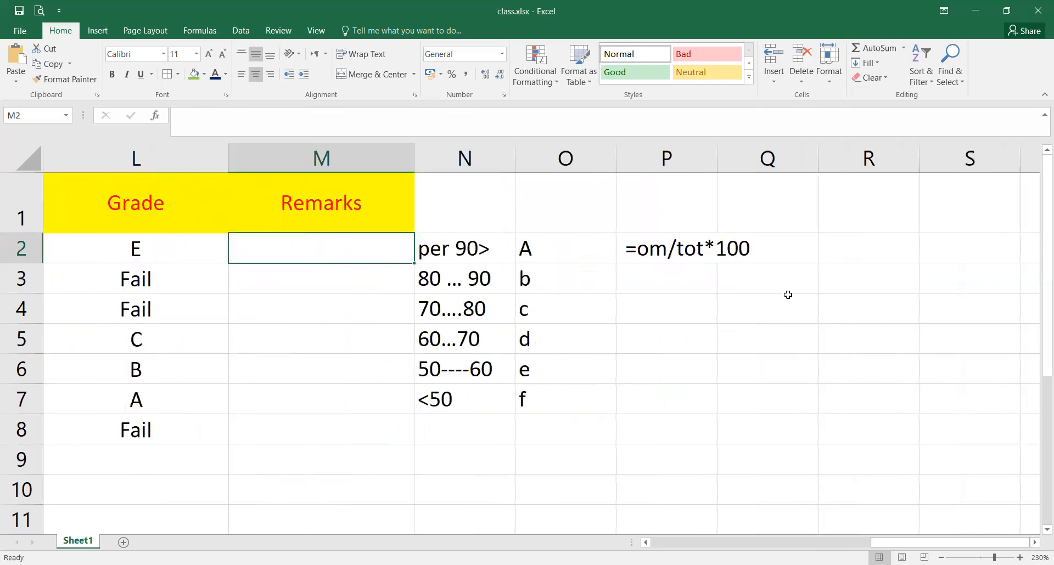
{"action": "left_click", "coordinate": [653, 253]}
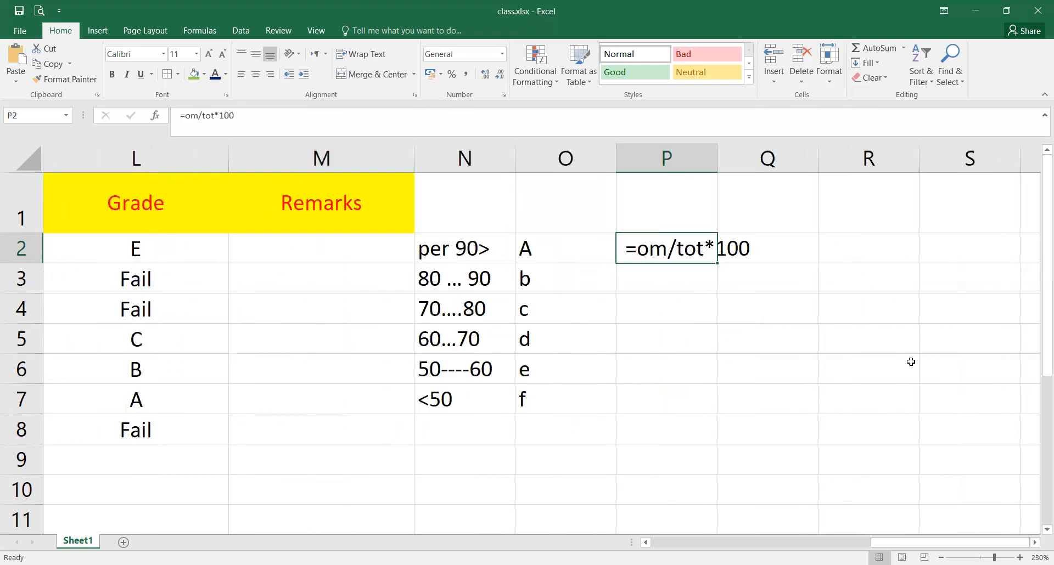
{"action": "key", "text": "Delete"}
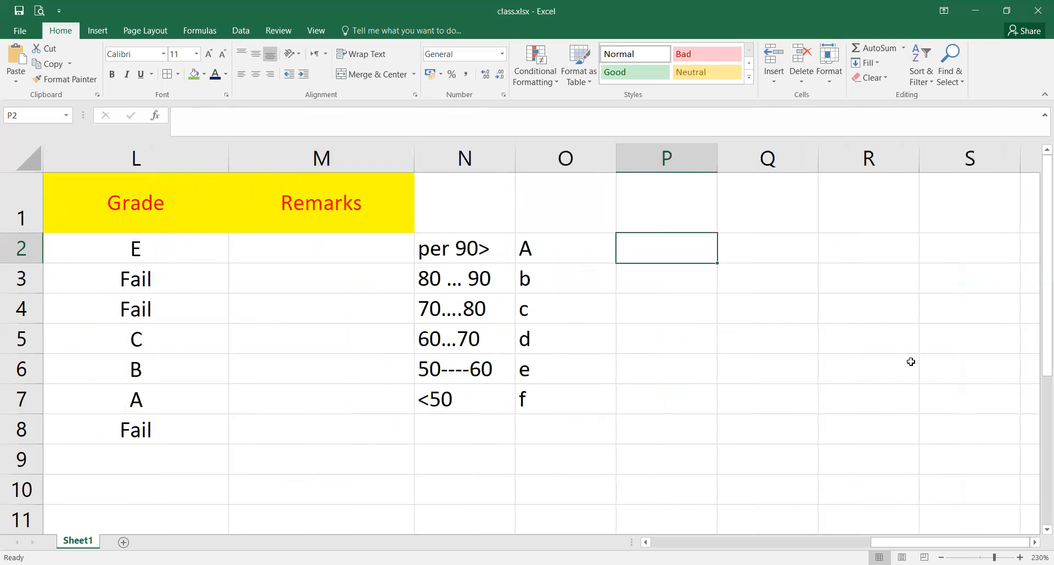
{"action": "type", "text": "="}
{"action": "type", "text": "xc"}
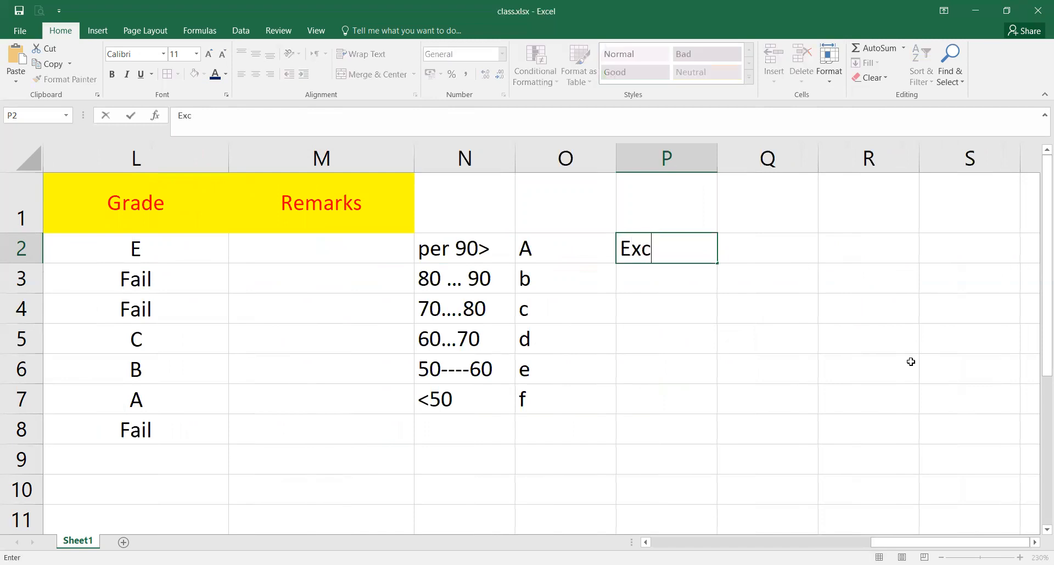
{"action": "type", "text": "elent Position"}
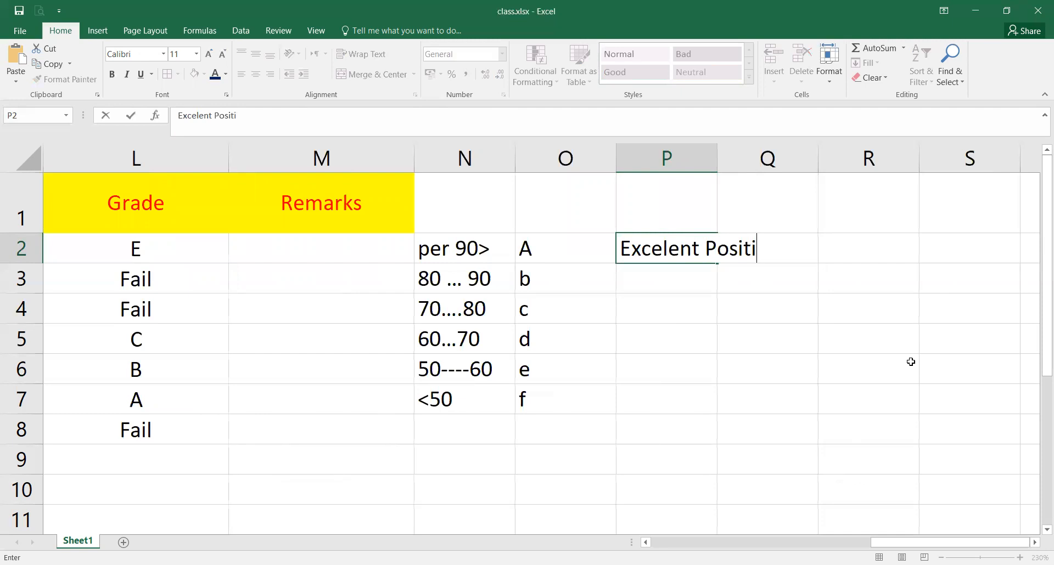
Enter the remark "Keep it up" in P3 for grade b
{"action": "left_click", "coordinate": [628, 277]}
{"action": "type", "text": "K"}
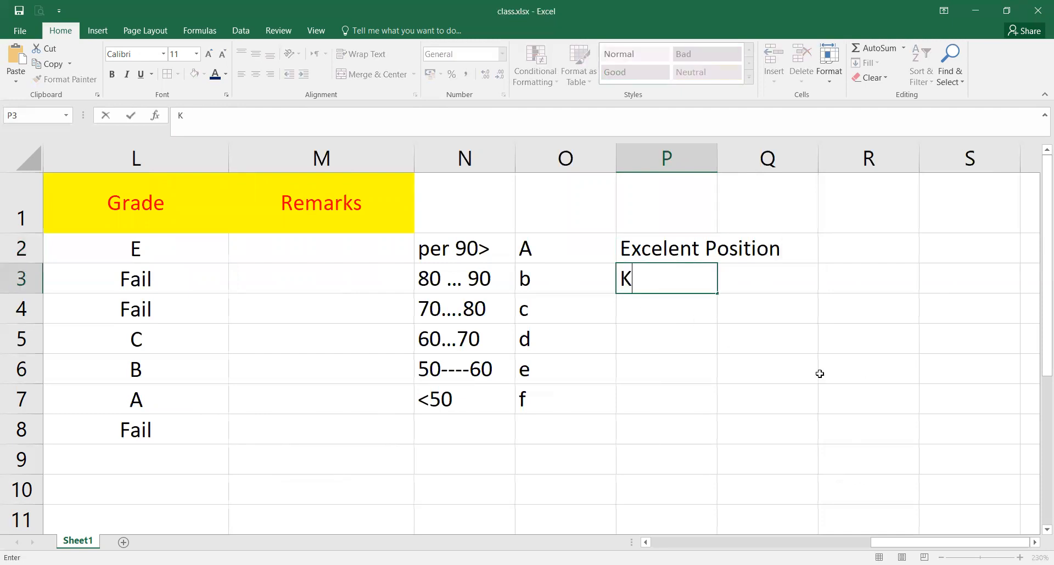
{"action": "type", "text": "eep it up"}
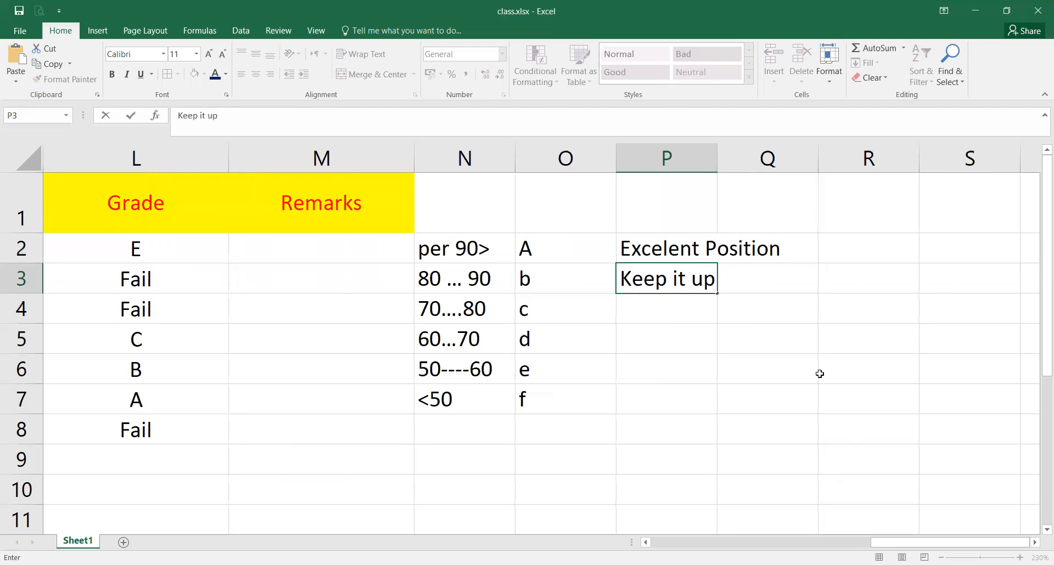
{"action": "key", "text": "Return"}
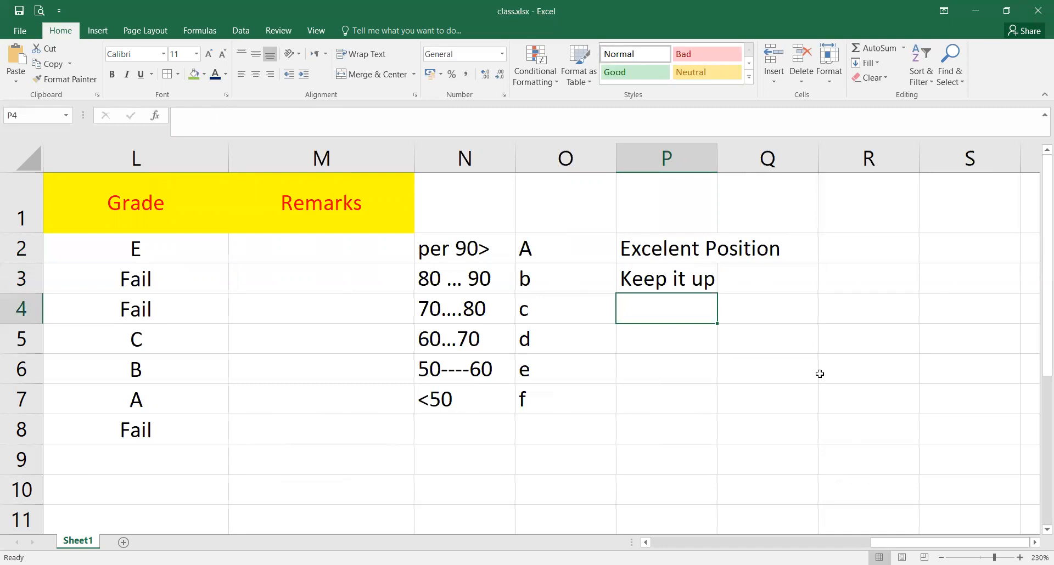
Enter the remark "Need to work hard" in P4 for grade c
{"action": "type", "text": "Wor"}
{"action": "key", "text": "BackSpace"}
{"action": "key", "text": "BackSpace"}
{"action": "key", "text": "BackSpace"}
{"action": "type", "text": "N"}
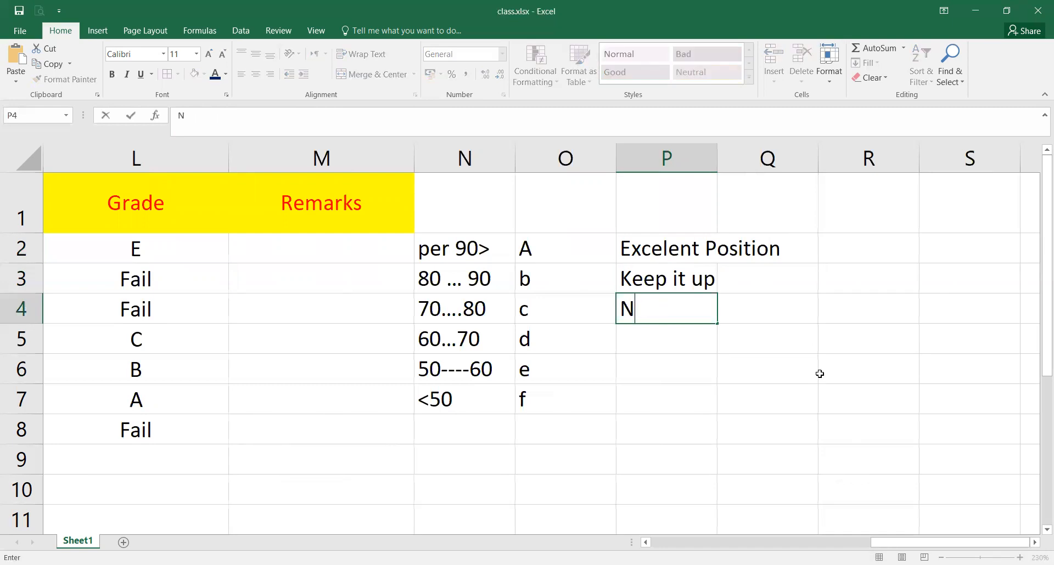
{"action": "type", "text": "eed to work hard"}
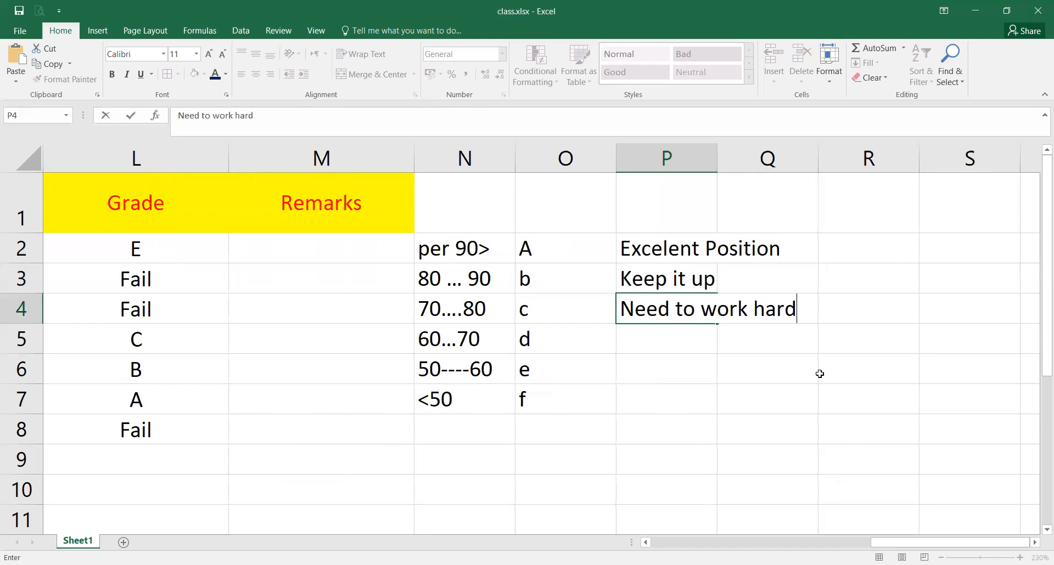
{"action": "key", "text": "Return"}
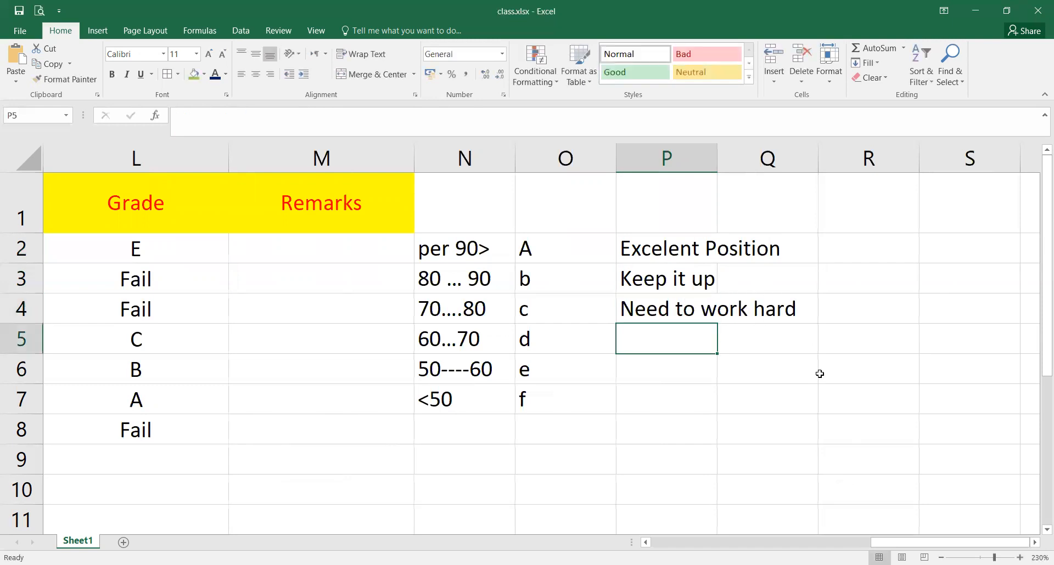
Enter the remark "work hard if you want to improve" in P5 for grade d
{"action": "type", "text": "wor"}
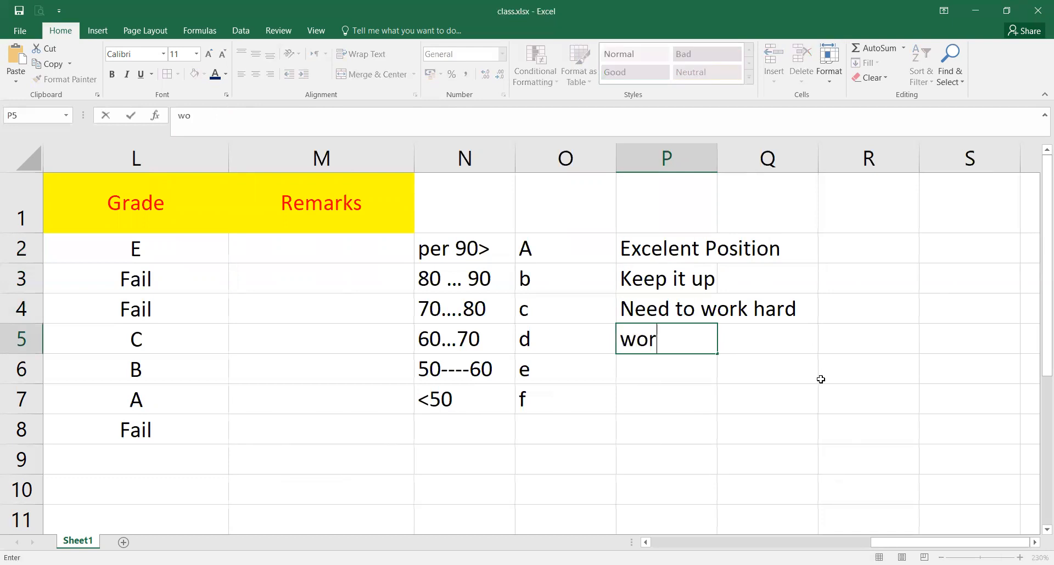
{"action": "type", "text": "k hard if you wan"}
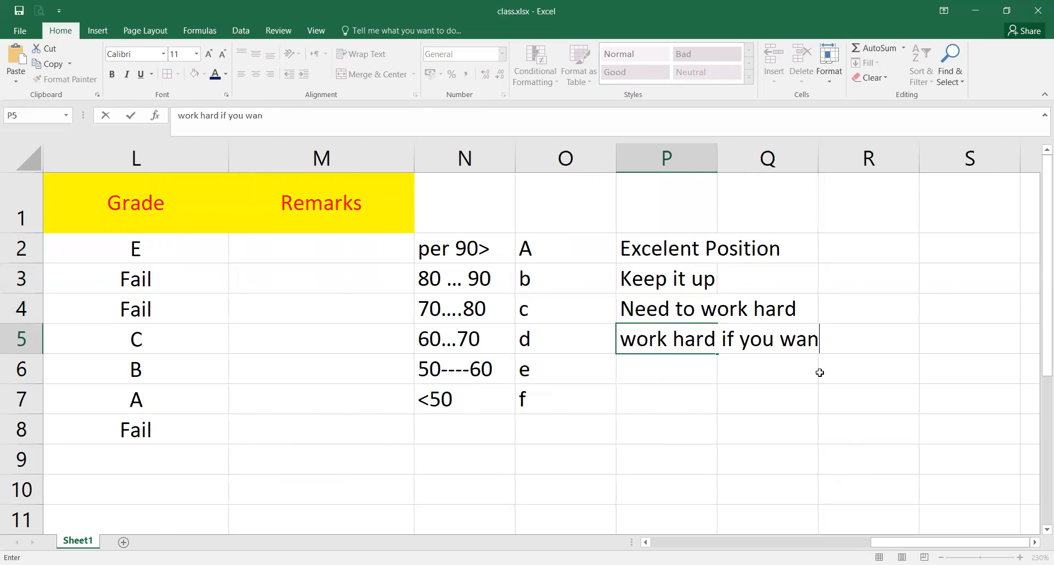
{"action": "type", "text": "t to impro"}
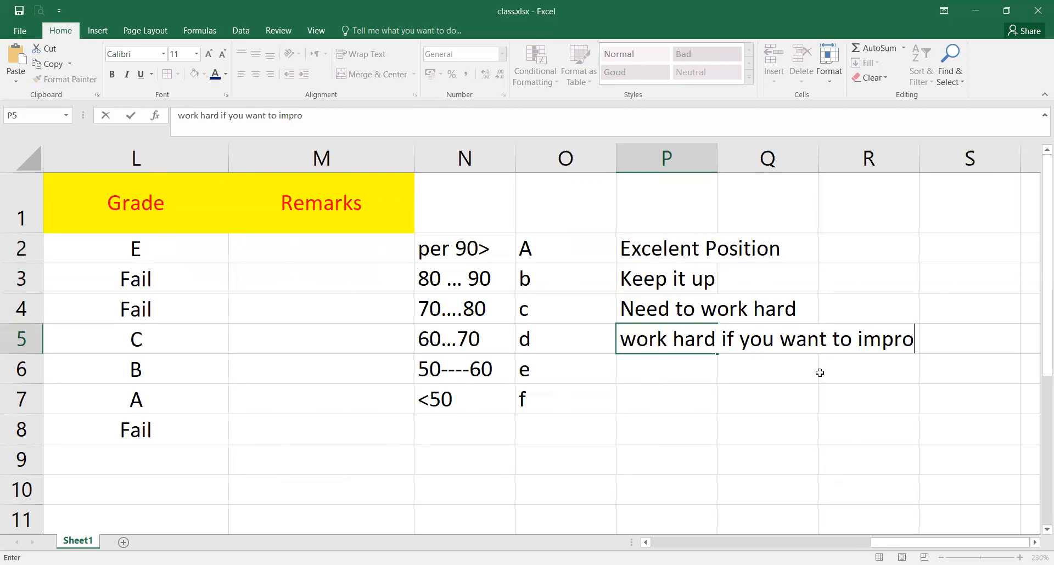
{"action": "type", "text": "ve"}
{"action": "key", "text": "Return"}
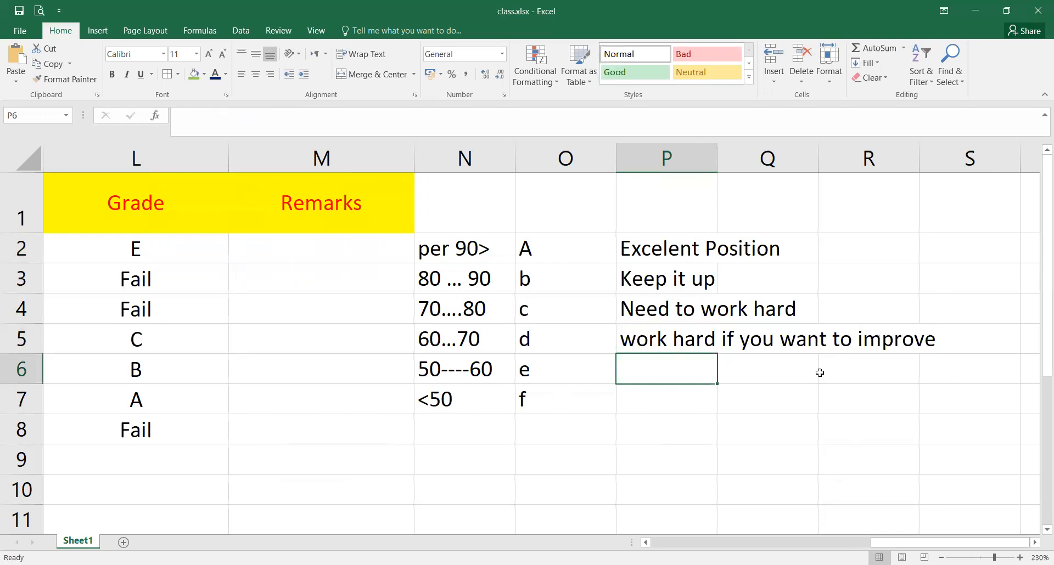
Enter the remark "Its your last chance to improve yourself." in P6 for grade e
{"action": "type", "text": "Its"}
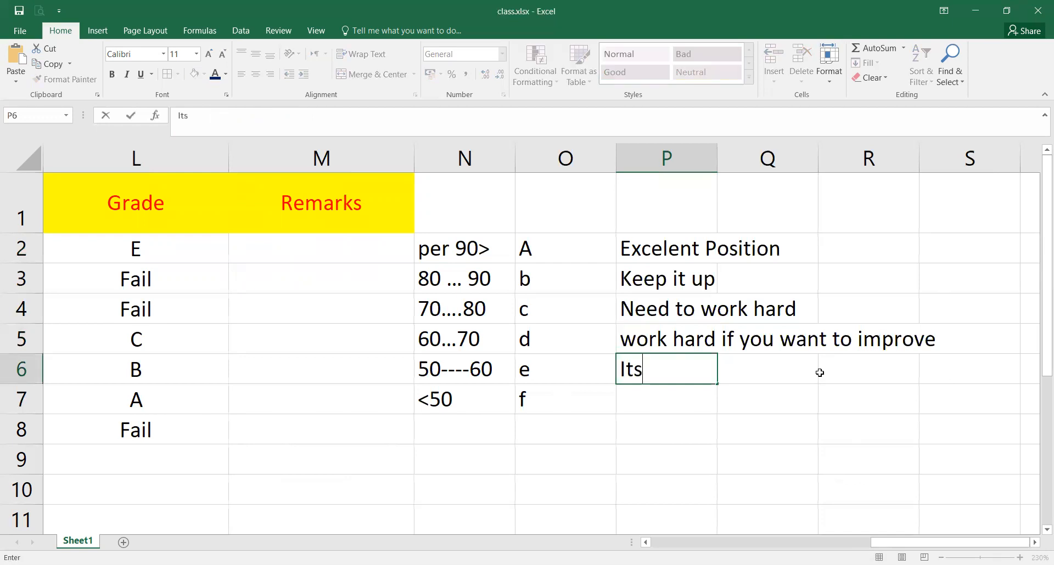
{"action": "type", "text": " your las"}
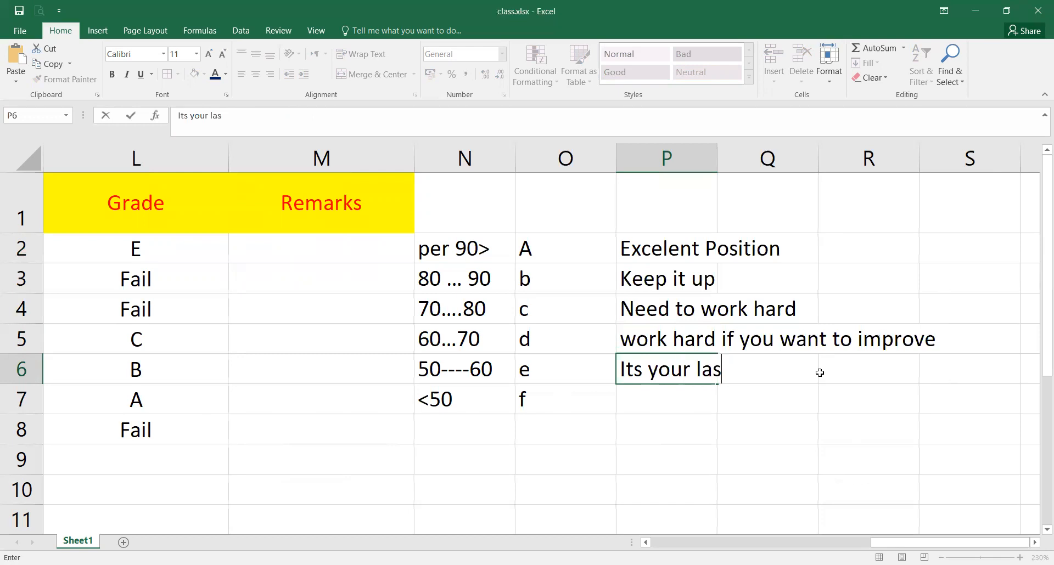
{"action": "type", "text": "t chance"}
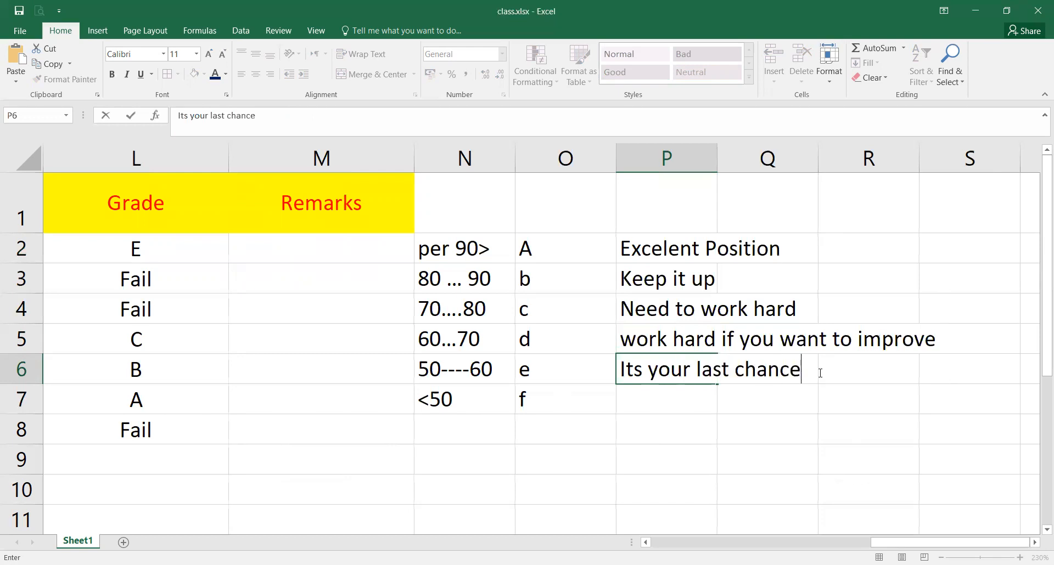
{"action": "type", "text": " to imp"}
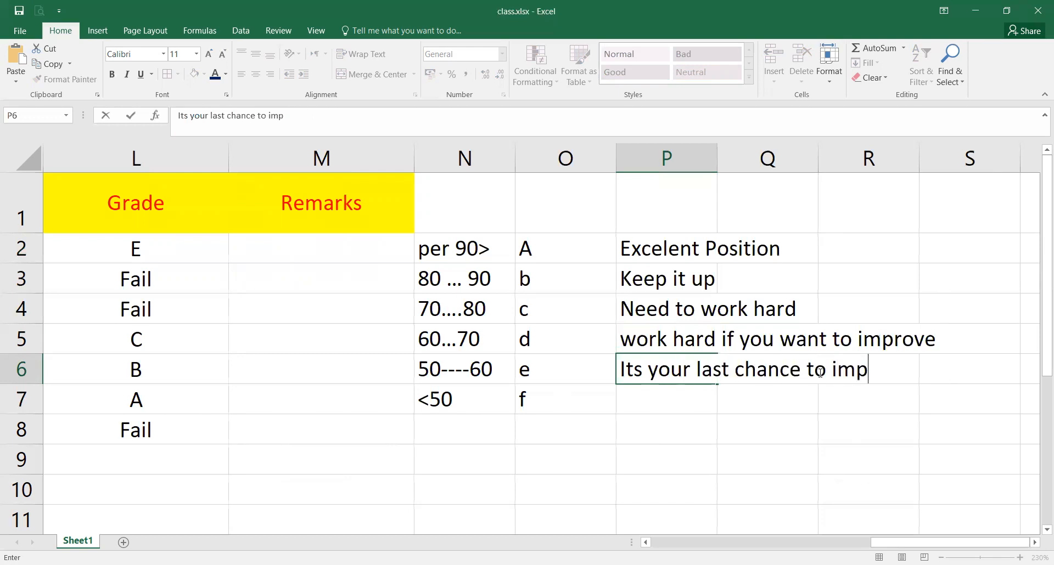
{"action": "type", "text": "rove yours"}
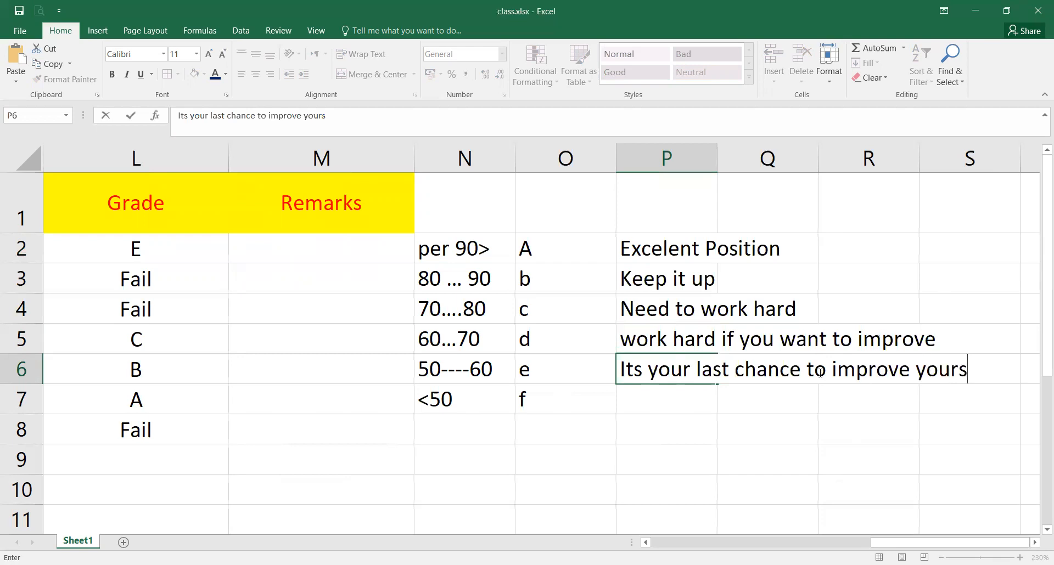
{"action": "type", "text": "elf."}
{"action": "key", "text": "Return"}
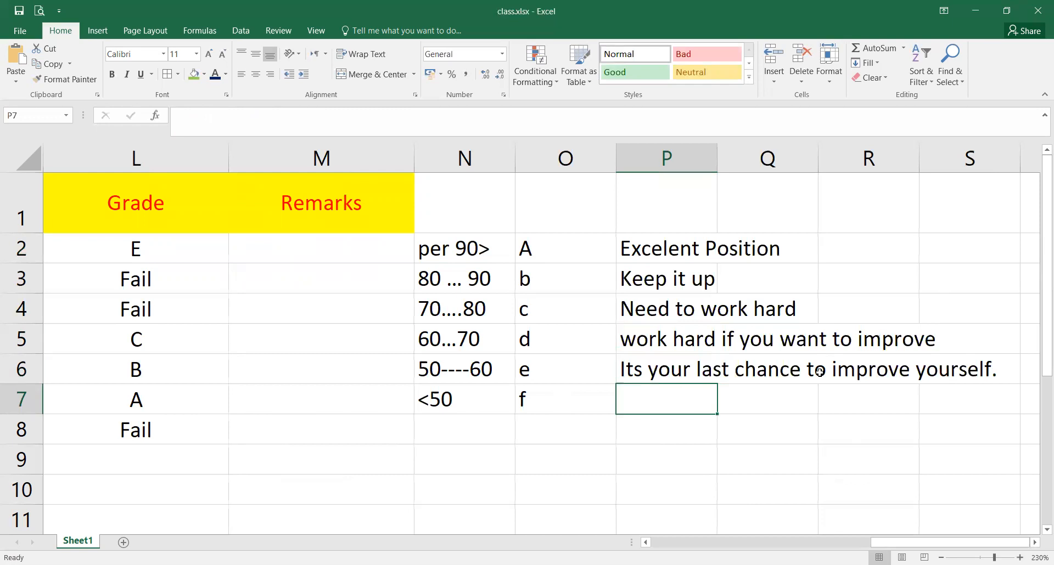
Enter the remark "Not satisfactory" in P7 for grade f
{"action": "type", "text": "n"}
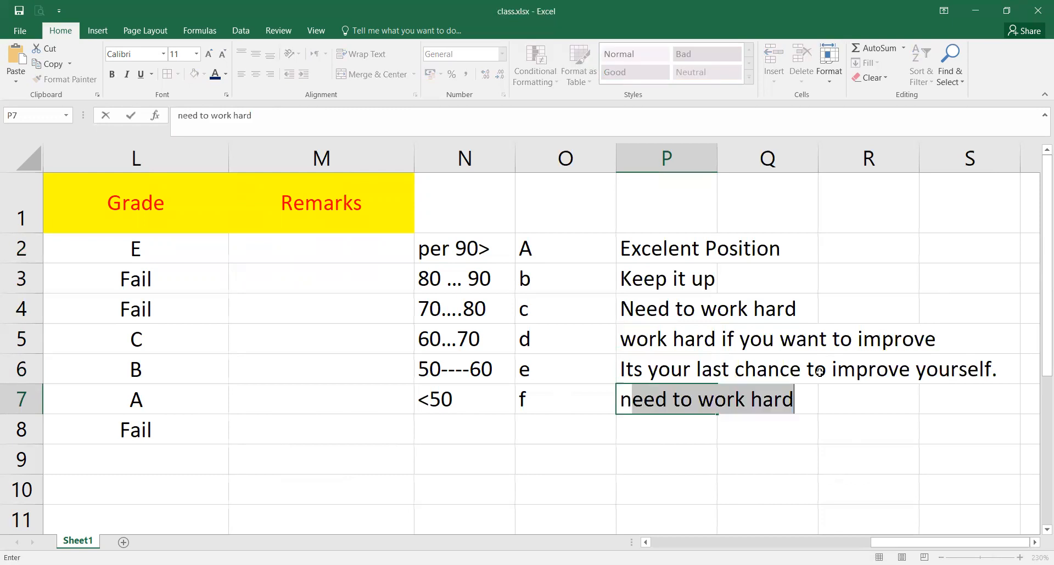
{"action": "key", "text": "BackSpace"}
{"action": "key", "text": "BackSpace"}
{"action": "type", "text": "Not "}
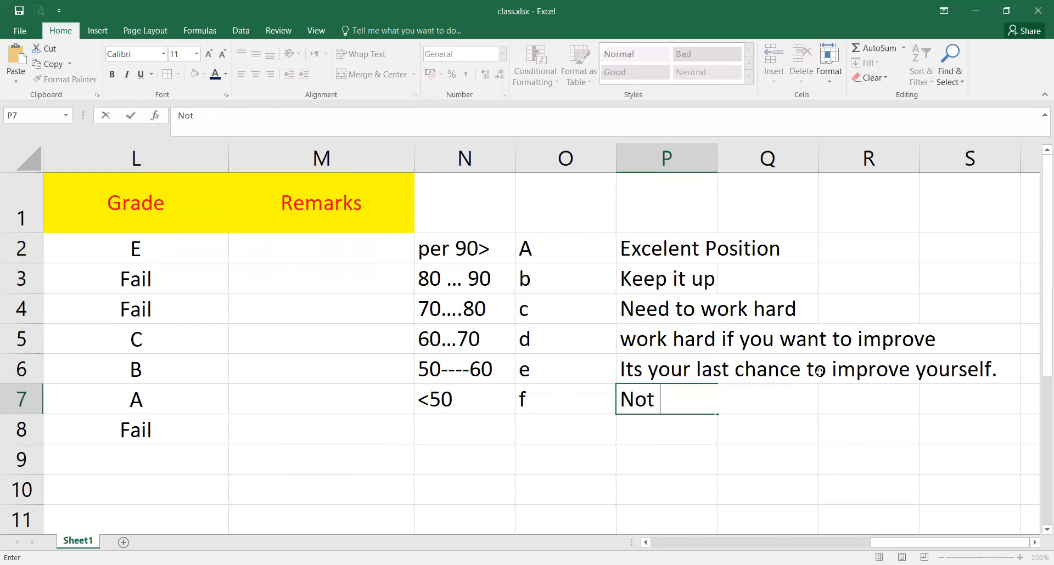
{"action": "type", "text": "satisfactory"}
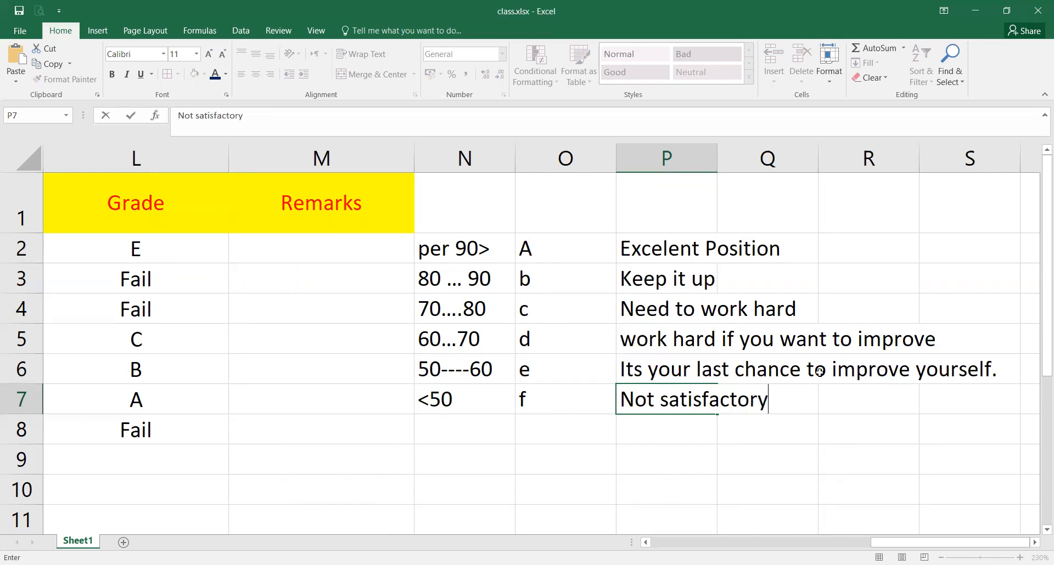
{"action": "key", "text": "Return"}
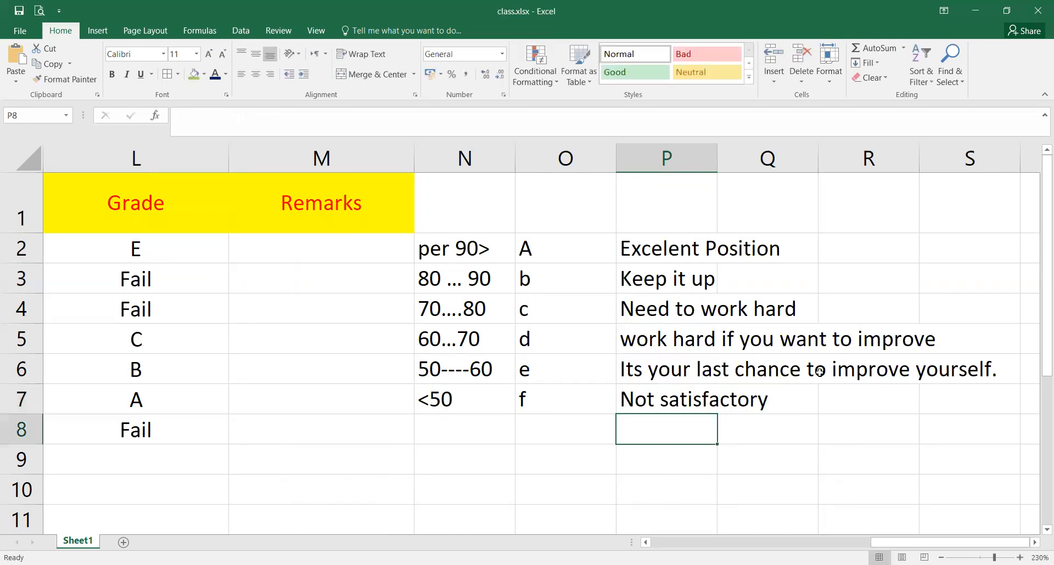
{"action": "left_click", "coordinate": [630, 250]}
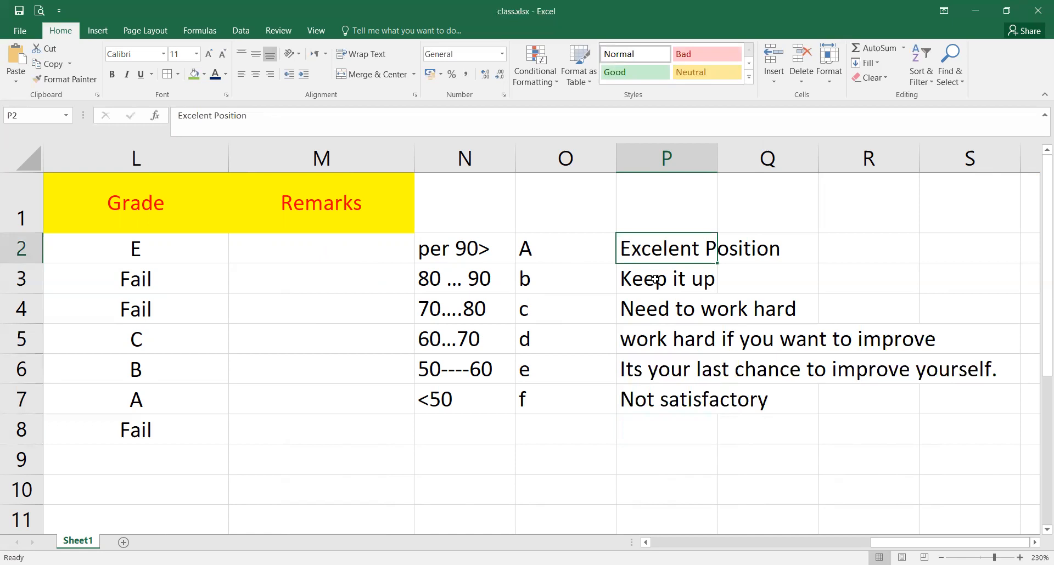
{"action": "key", "text": "Down"}
{"action": "left_click", "coordinate": [649, 347]}
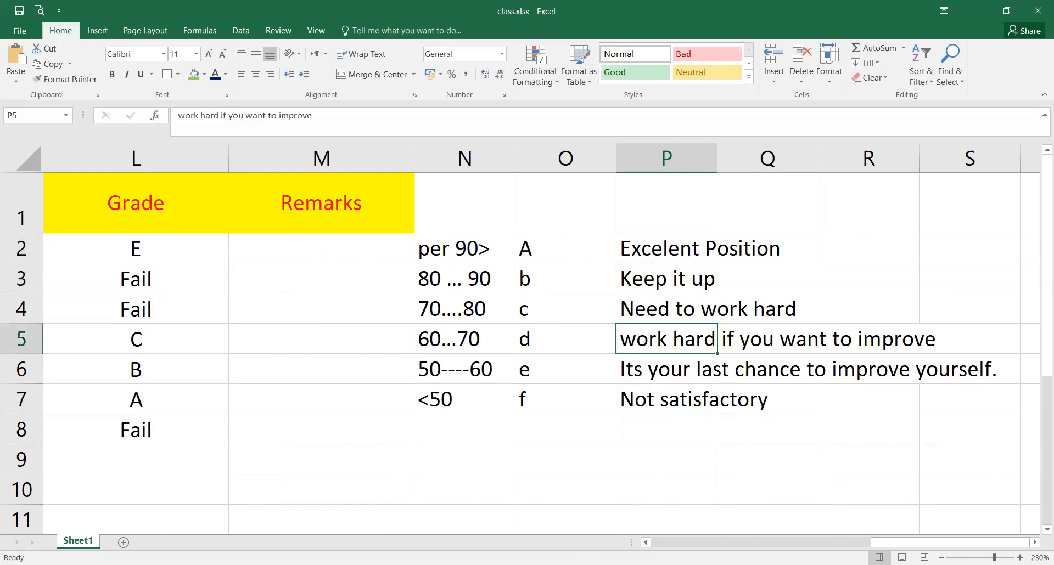
{"action": "left_click", "coordinate": [645, 542]}
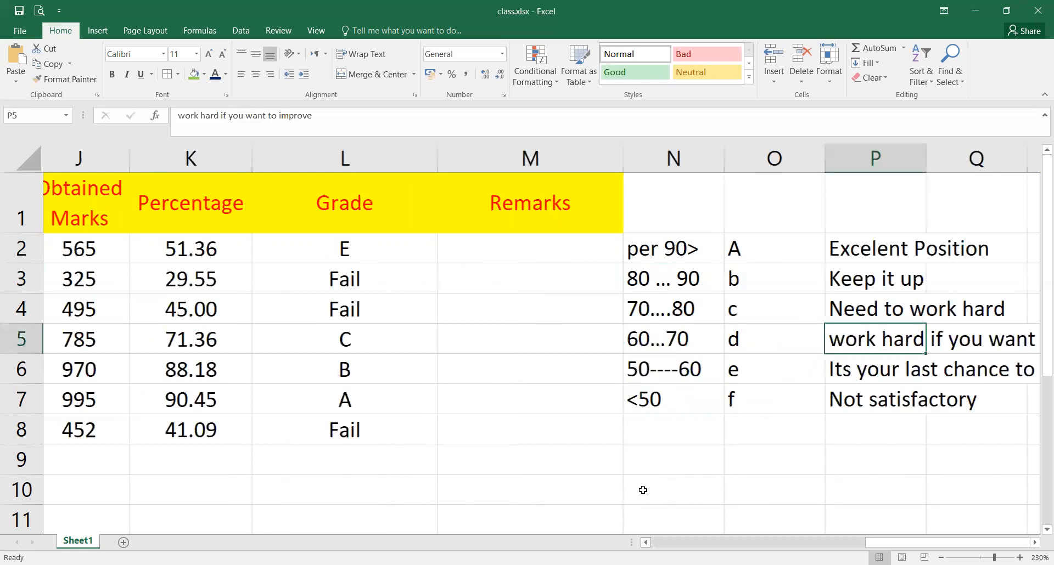
Start a nested IF formula in M2 that returns P2 when the grade in L2 equals "A"
{"action": "scroll", "coordinate": [553, 360], "scroll_direction": "left", "scroll_amount": 1}
{"action": "left_click", "coordinate": [598, 256]}
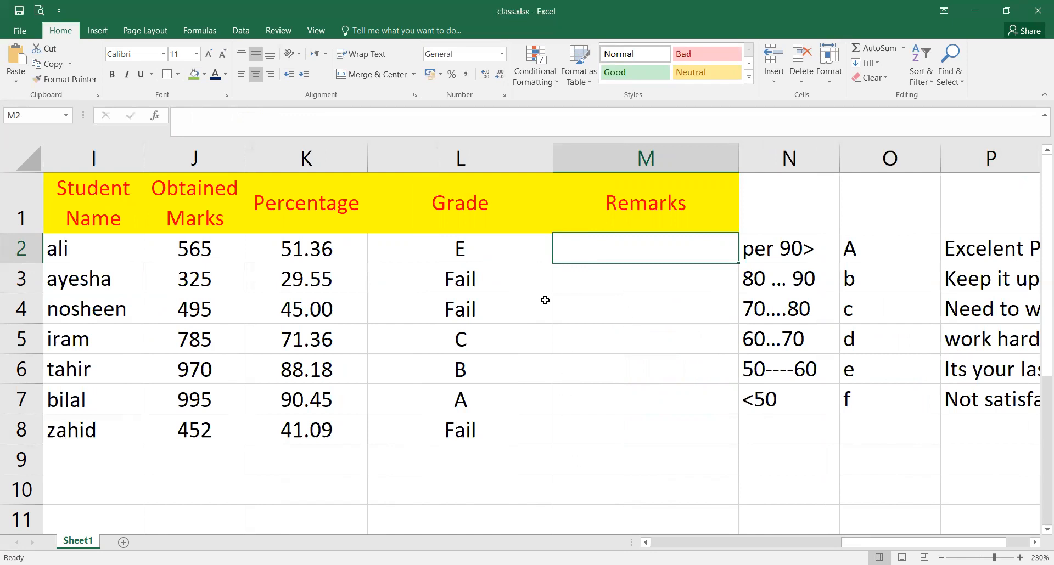
{"action": "type", "text": "="}
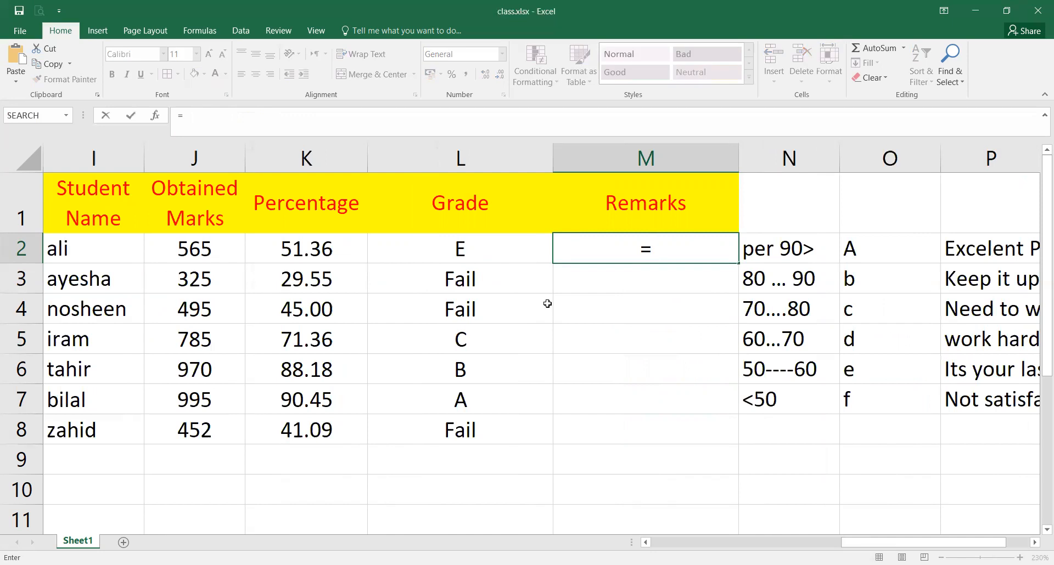
{"action": "type", "text": "if("}
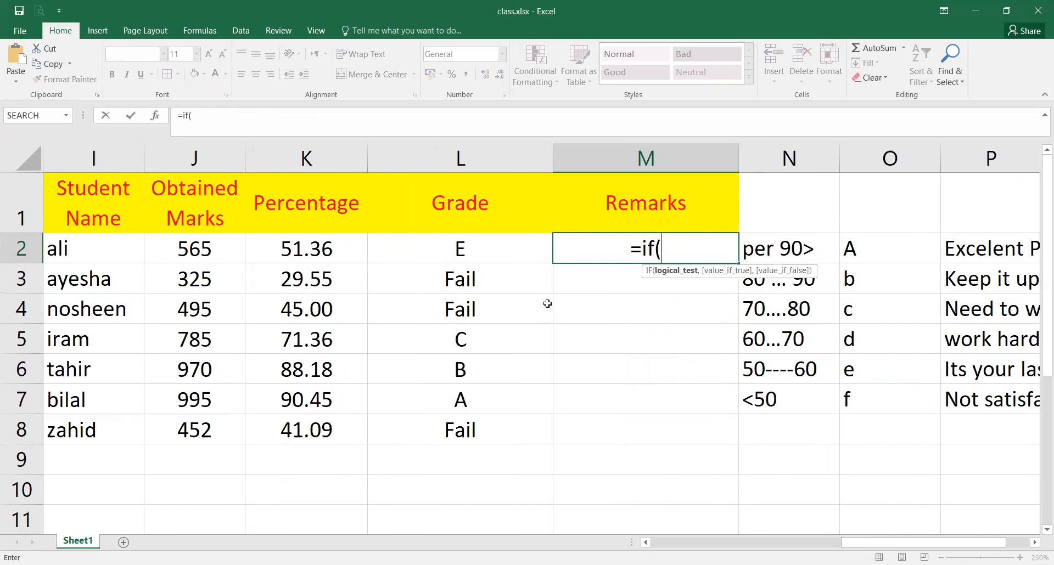
{"action": "type", "text": "l2"}
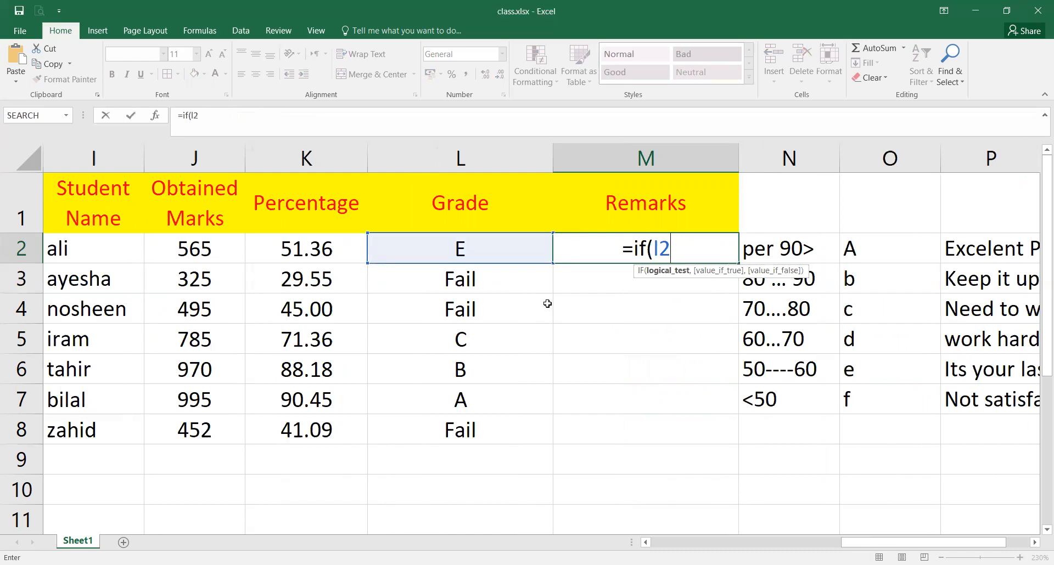
{"action": "type", "text": "=\"A\""}
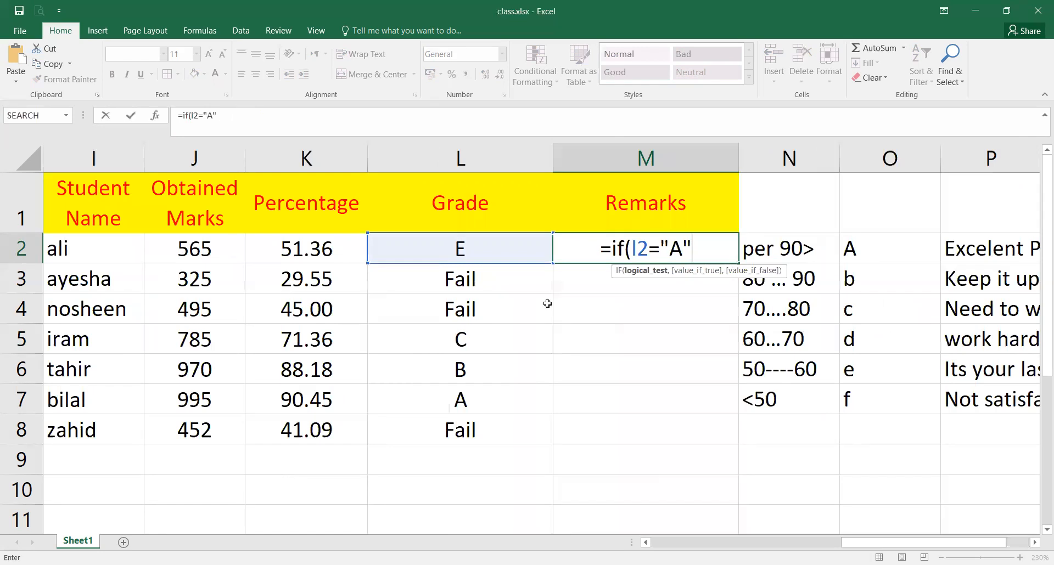
{"action": "type", "text": ","}
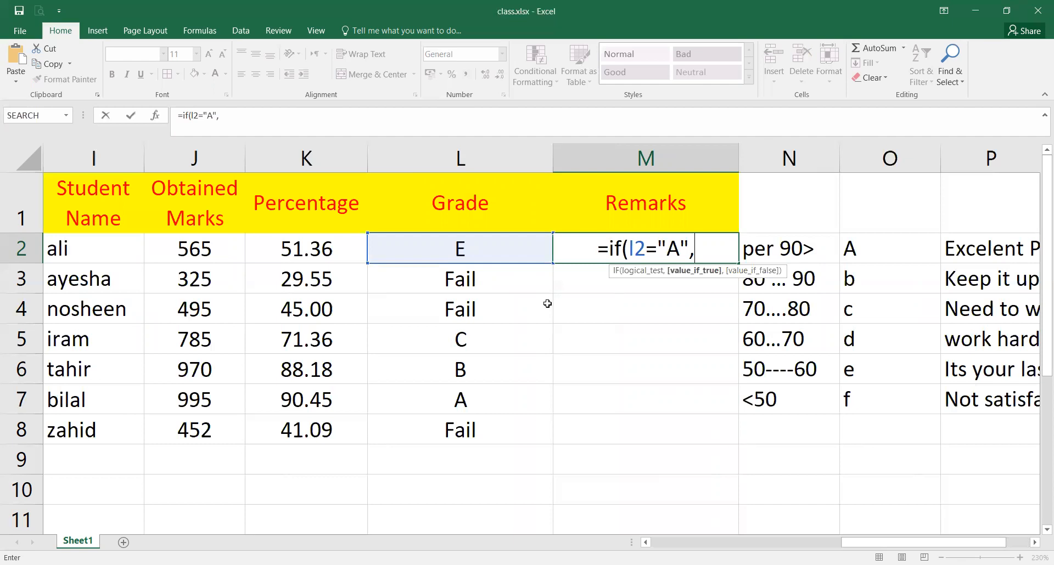
{"action": "type", "text": "p2,"}
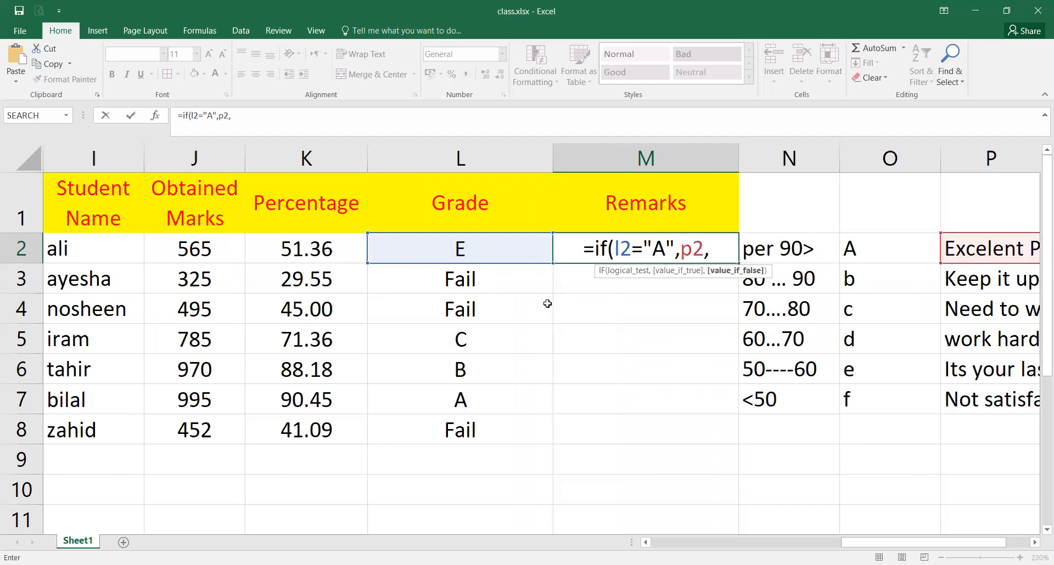
Nest a second IF in the M2 formula that returns P3 when L2 equals "B"
{"action": "type", "text": "if("}
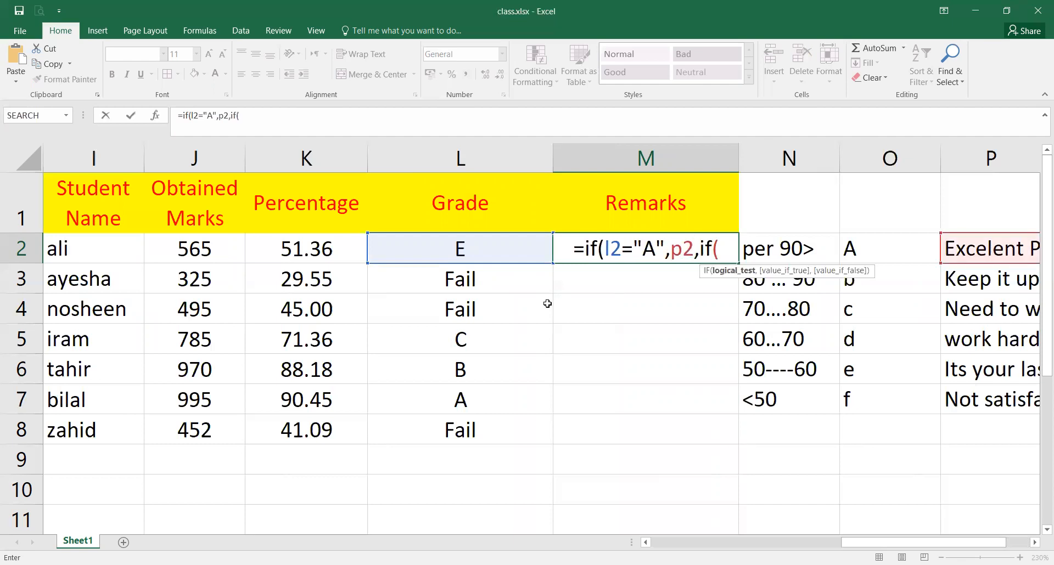
{"action": "type", "text": "I2"}
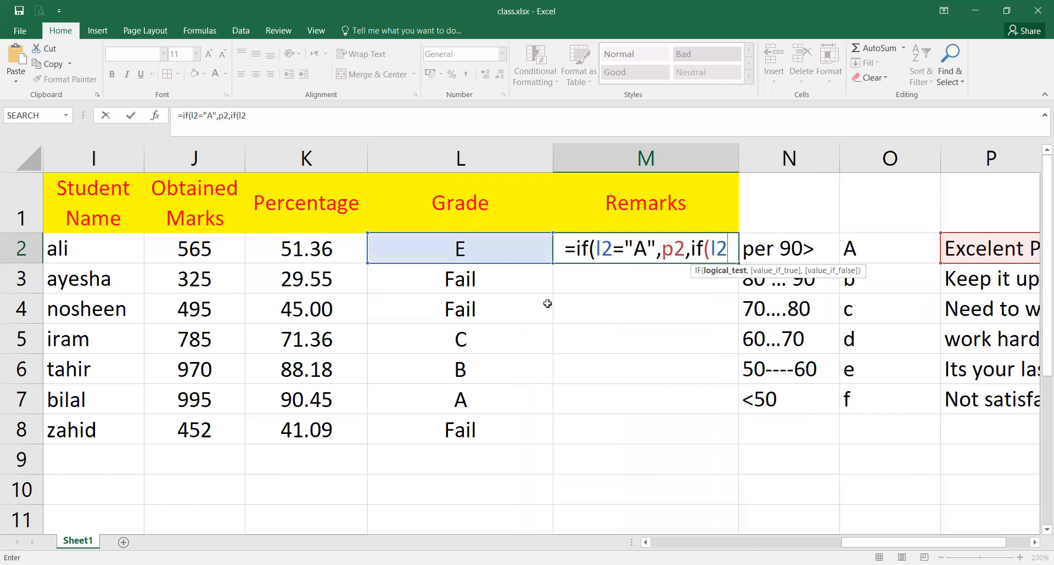
{"action": "type", "text": "=\""}
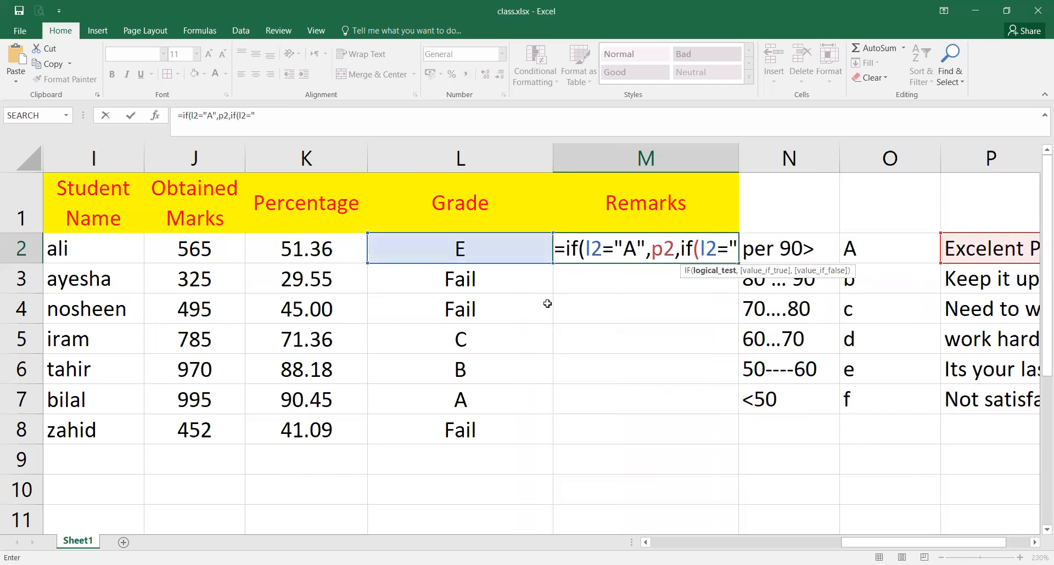
{"action": "type", "text": "B\","}
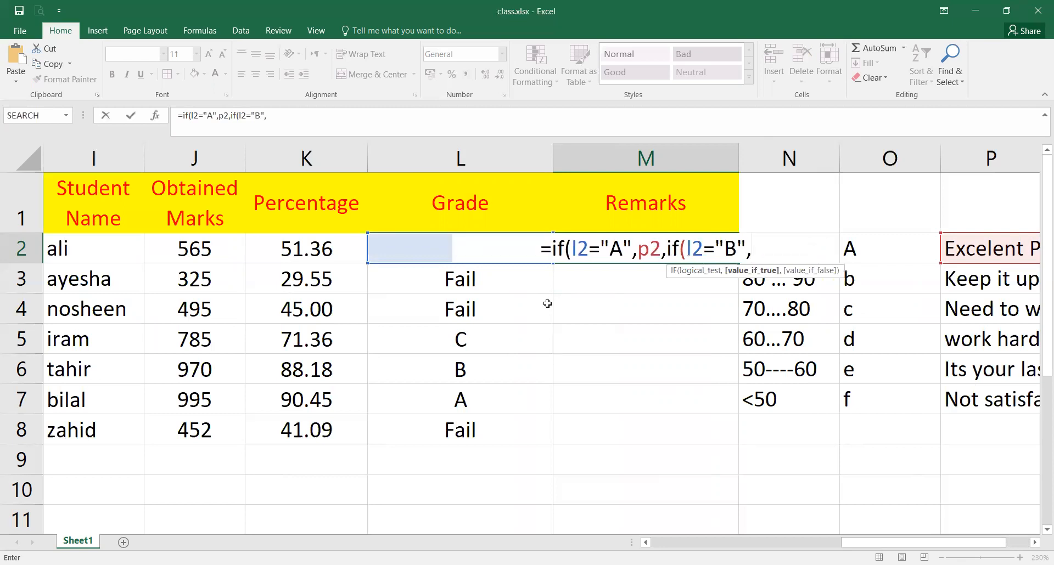
{"action": "type", "text": "p"}
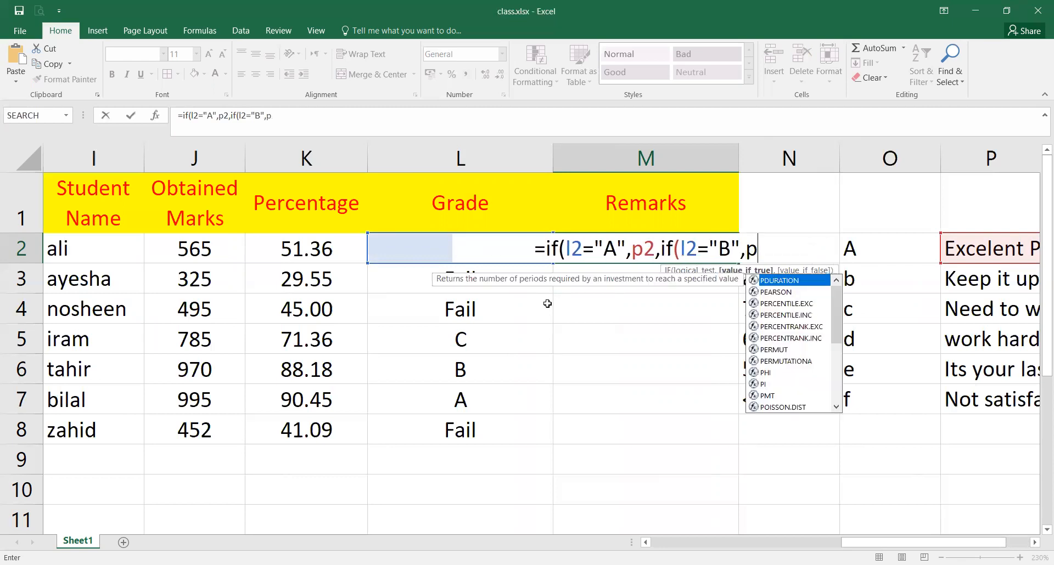
{"action": "type", "text": "3"}
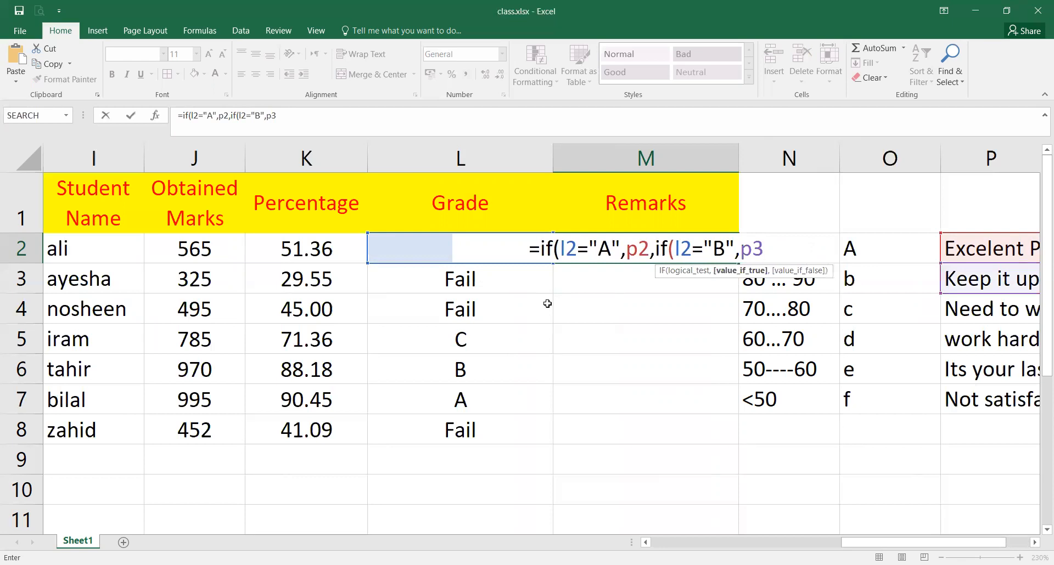
{"action": "type", "text": ","}
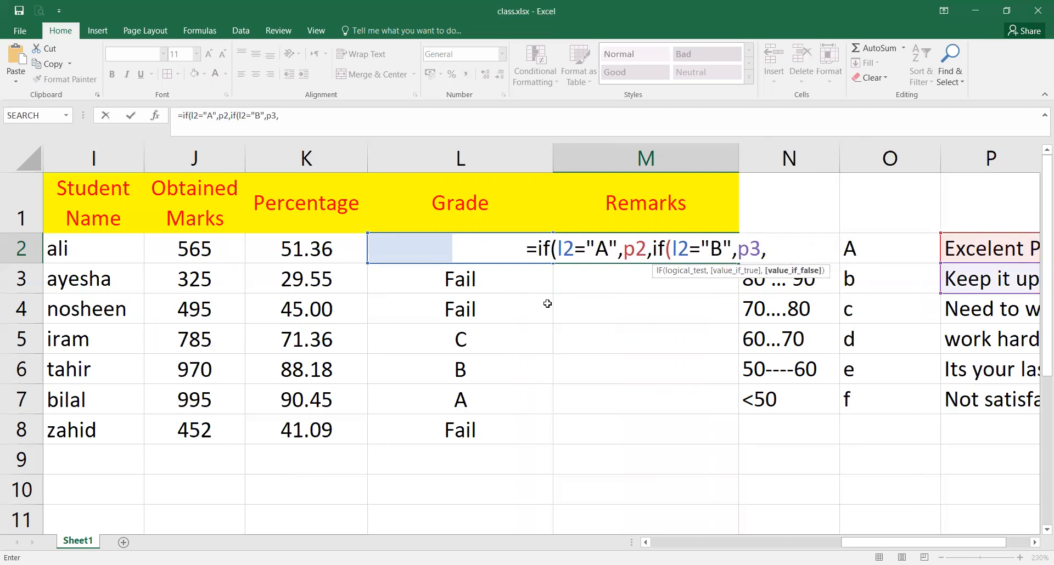
Add a third nested IF to the M2 formula that returns P4 when L2 equals "C"
{"action": "type", "text": "if(l"}
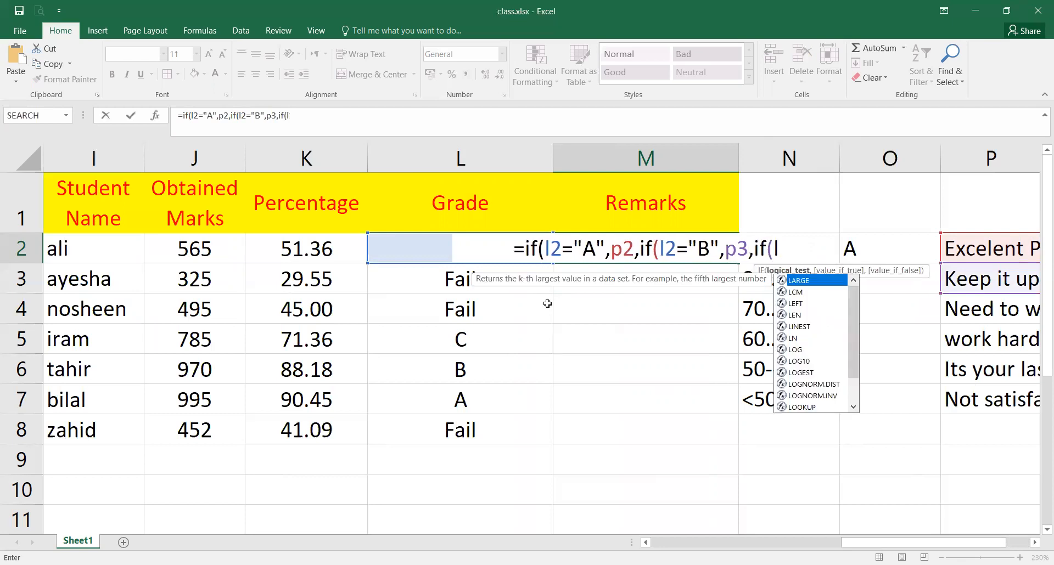
{"action": "type", "text": "2"}
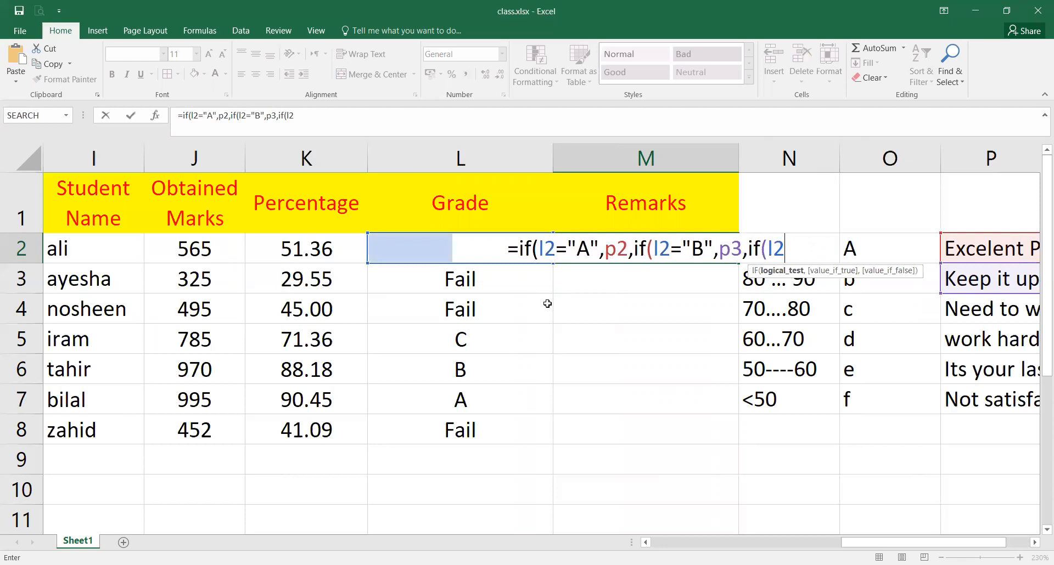
{"action": "type", "text": "=\"C\",p"}
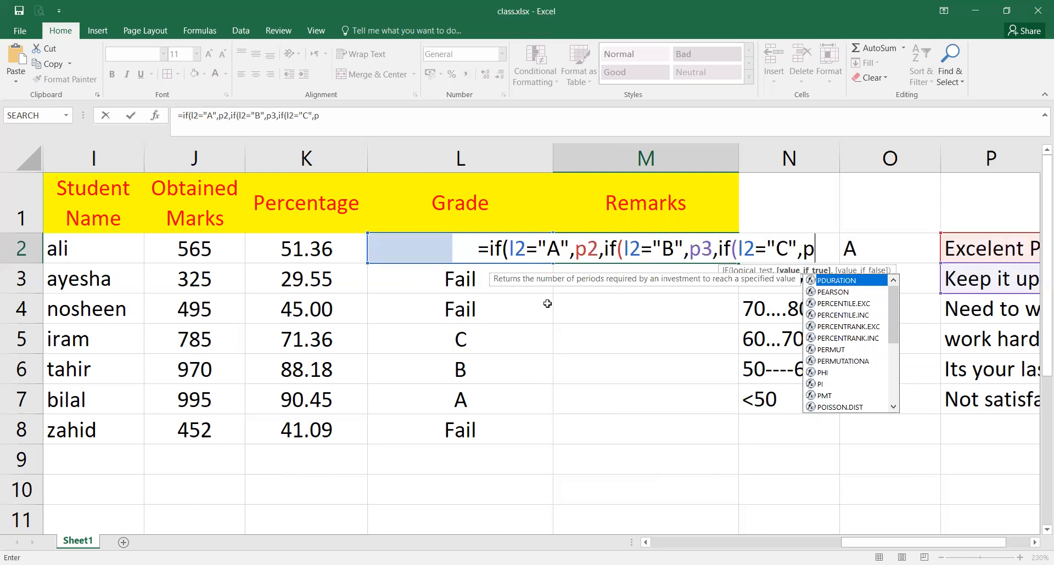
{"action": "type", "text": "4"}
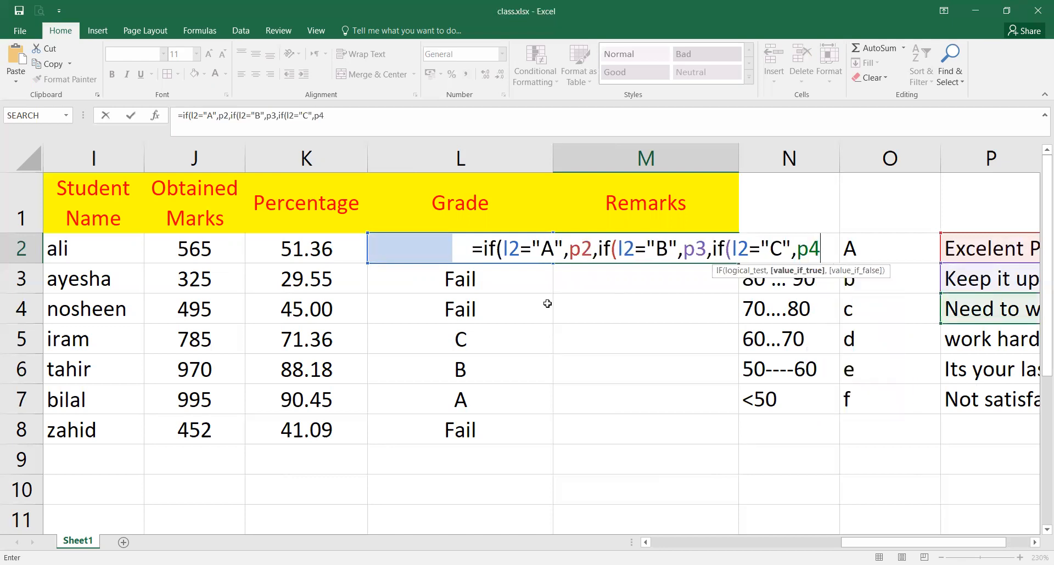
{"action": "type", "text": ","}
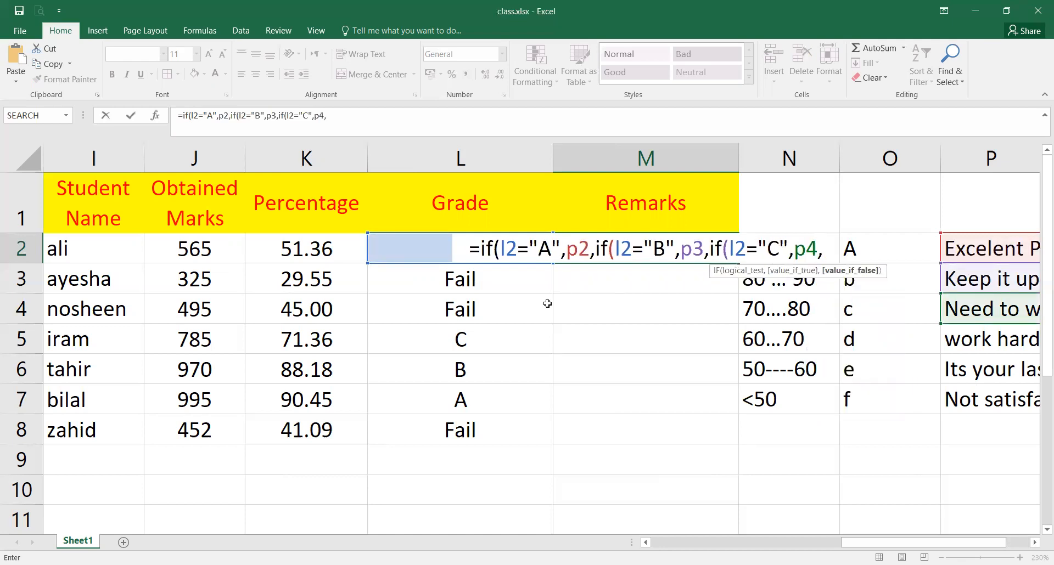
Add a fourth nested IF to the M2 formula that returns P5 when L2 equals "D"
{"action": "type", "text": "if("}
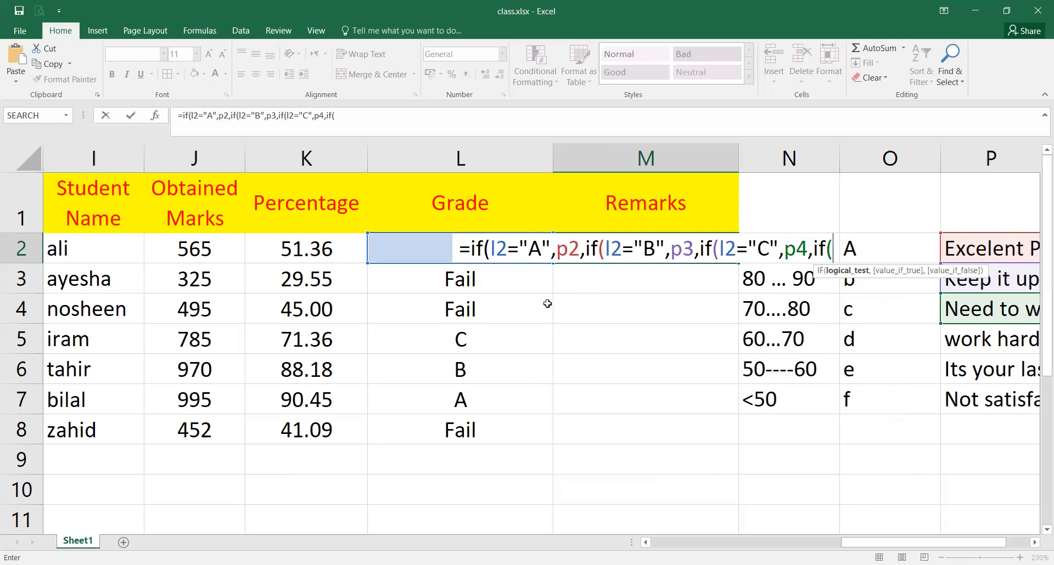
{"action": "type", "text": "l"}
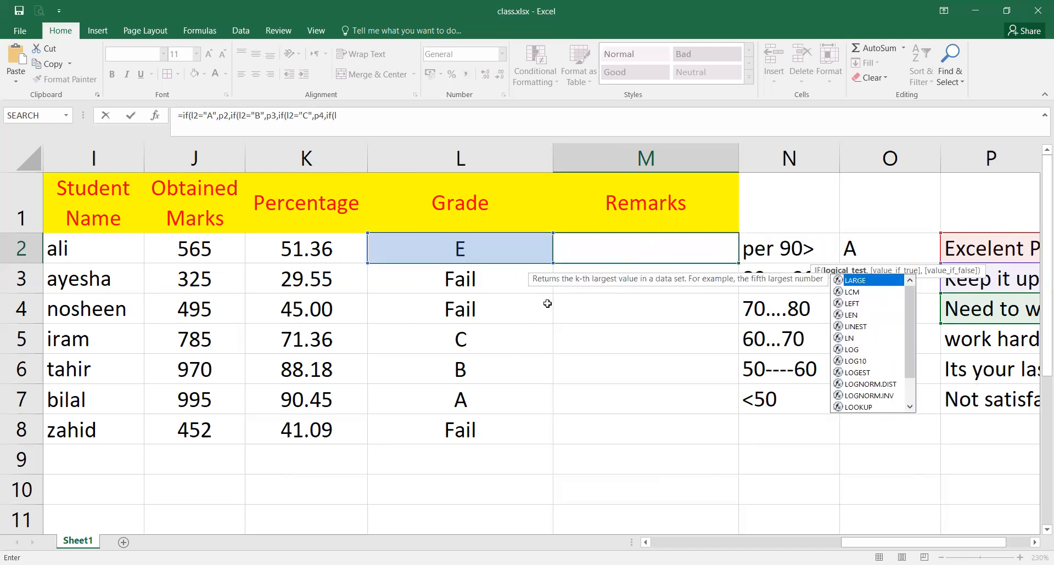
{"action": "type", "text": "2="}
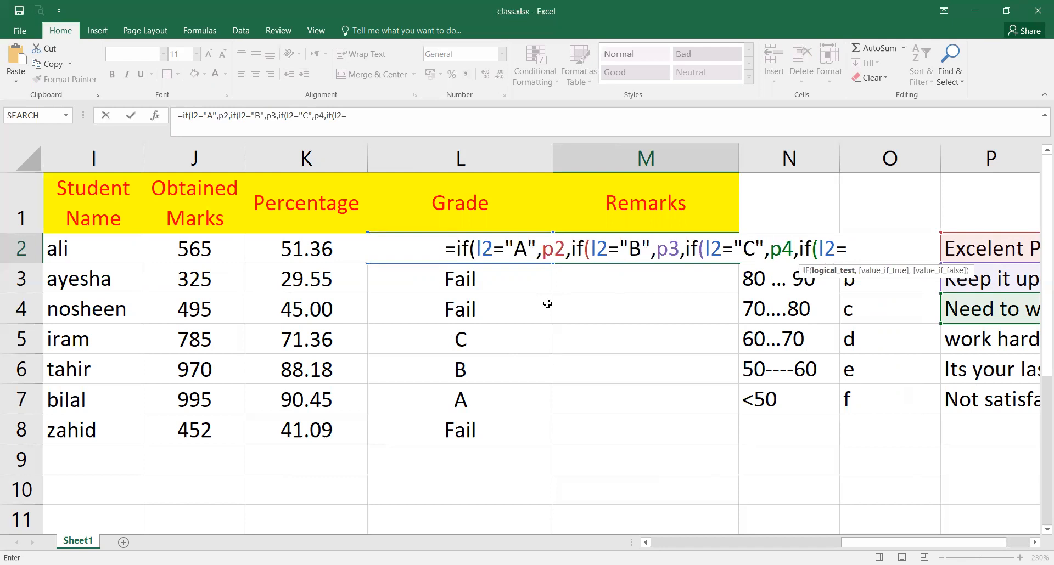
{"action": "type", "text": "\""}
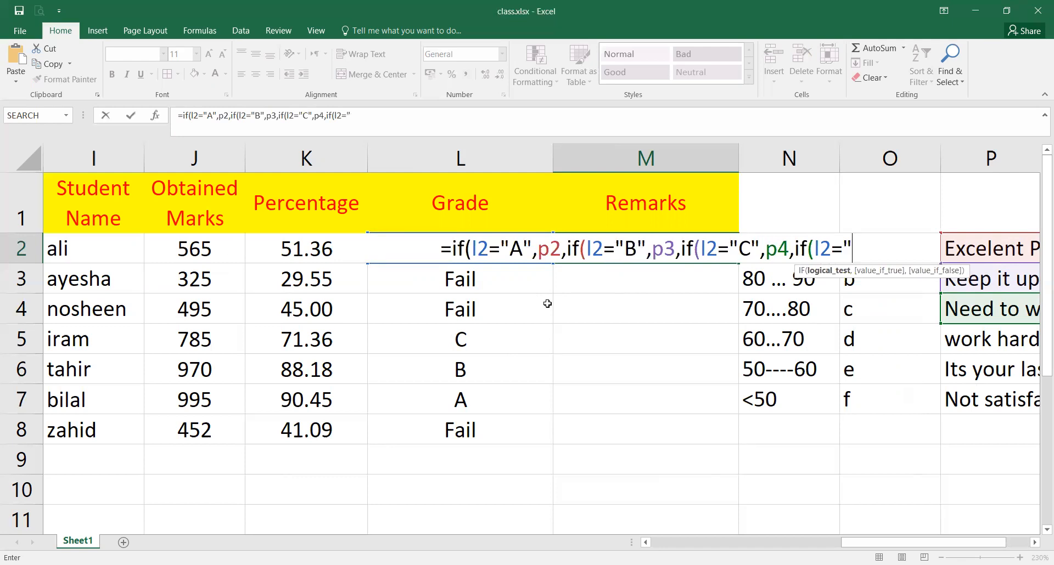
{"action": "type", "text": "D\","}
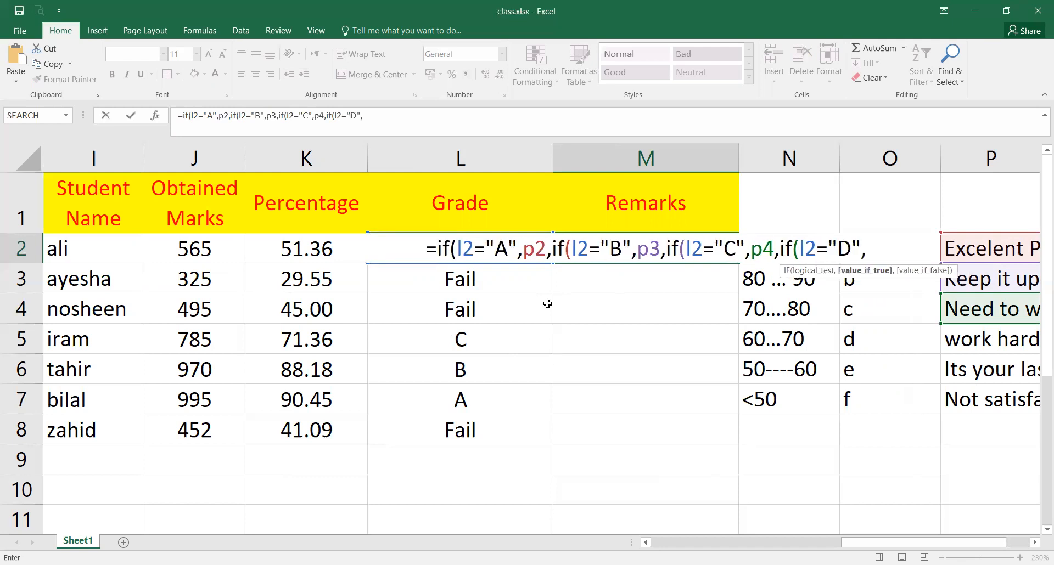
{"action": "type", "text": "p"}
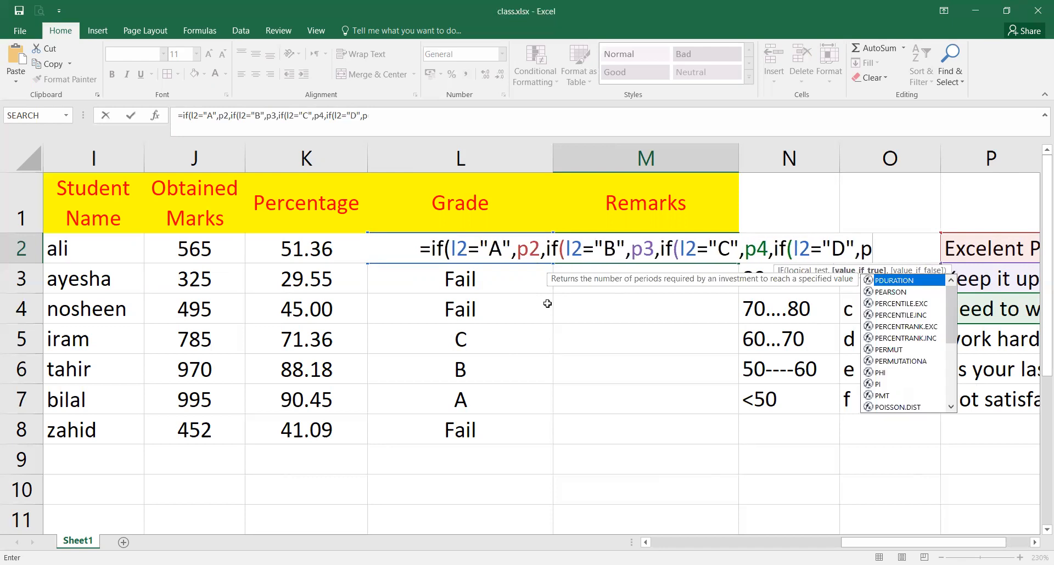
{"action": "type", "text": "5,"}
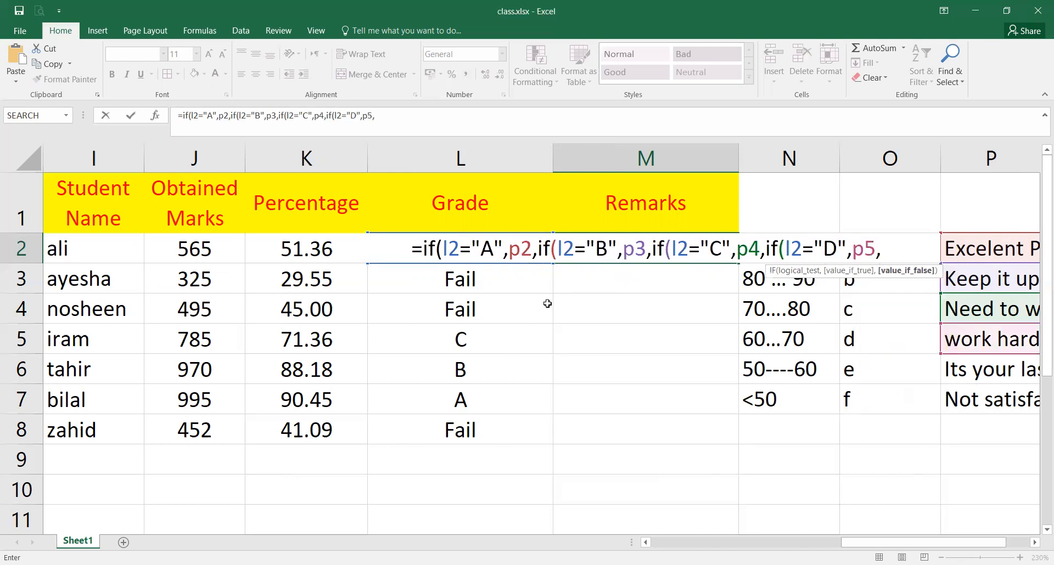
Complete the M2 formula with a fifth IF returning P6 when L2 equals "E" and P7 otherwise, closing all five parentheses
{"action": "type", "text": "if"}
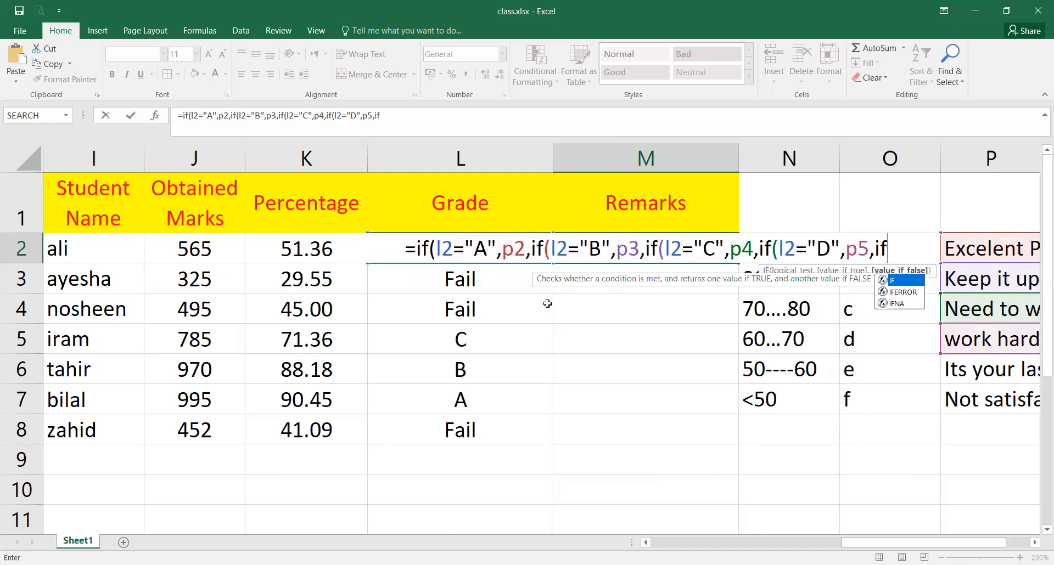
{"action": "type", "text": "(I2=\"E"}
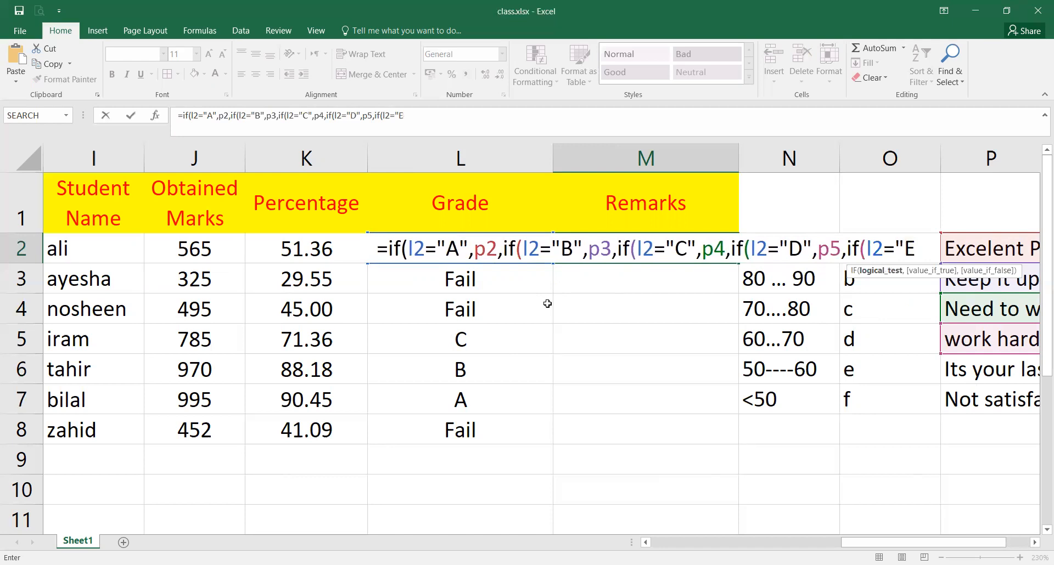
{"action": "type", "text": "\",p"}
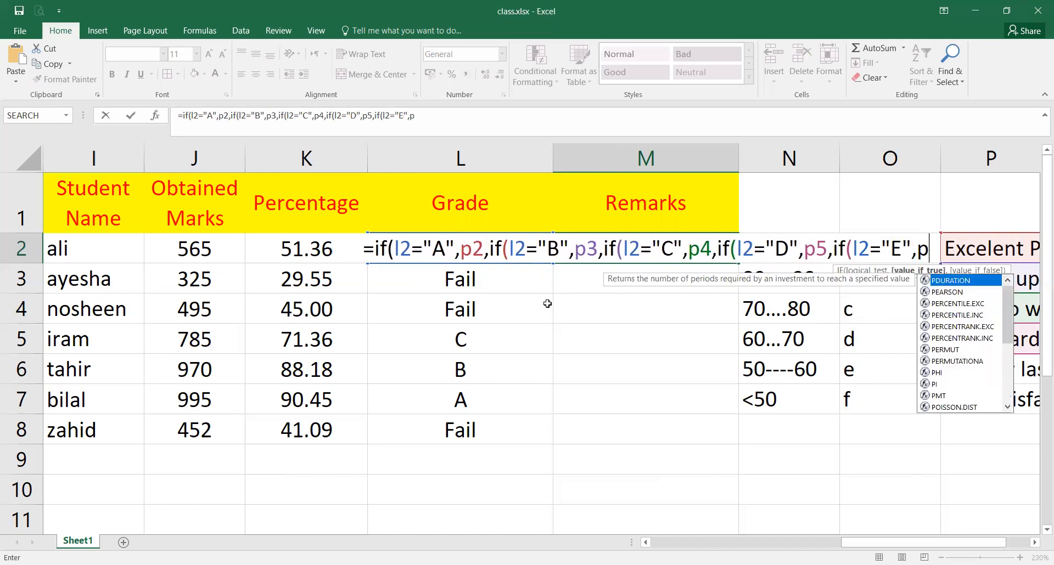
{"action": "type", "text": "6,p"}
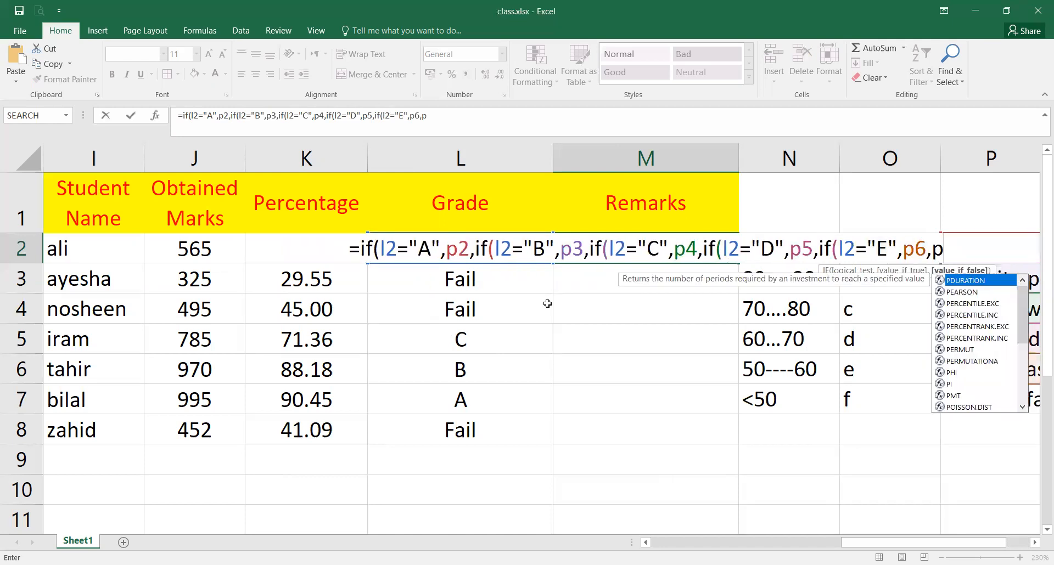
{"action": "type", "text": "7"}
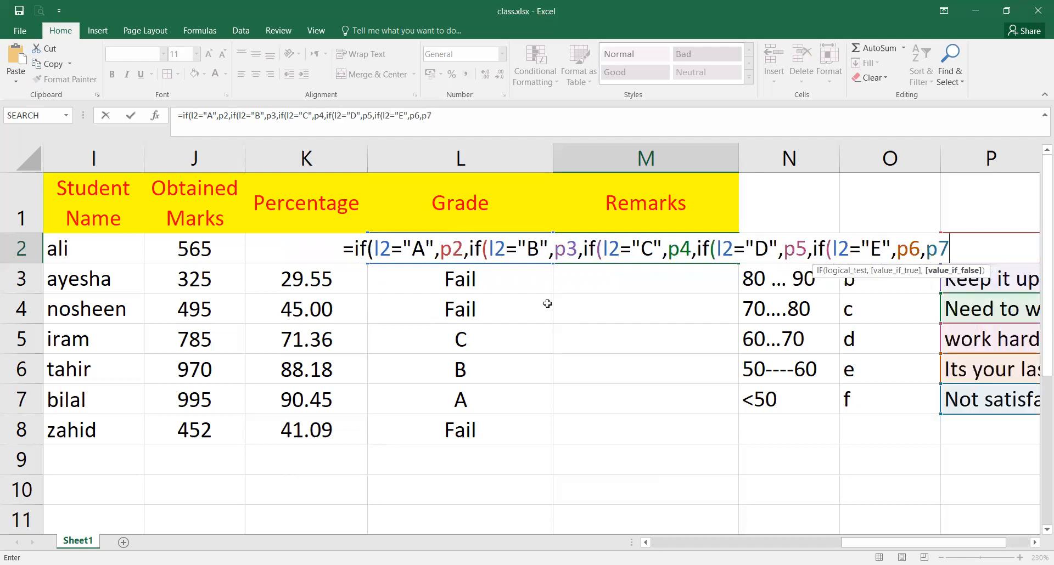
{"action": "type", "text": ")))))"}
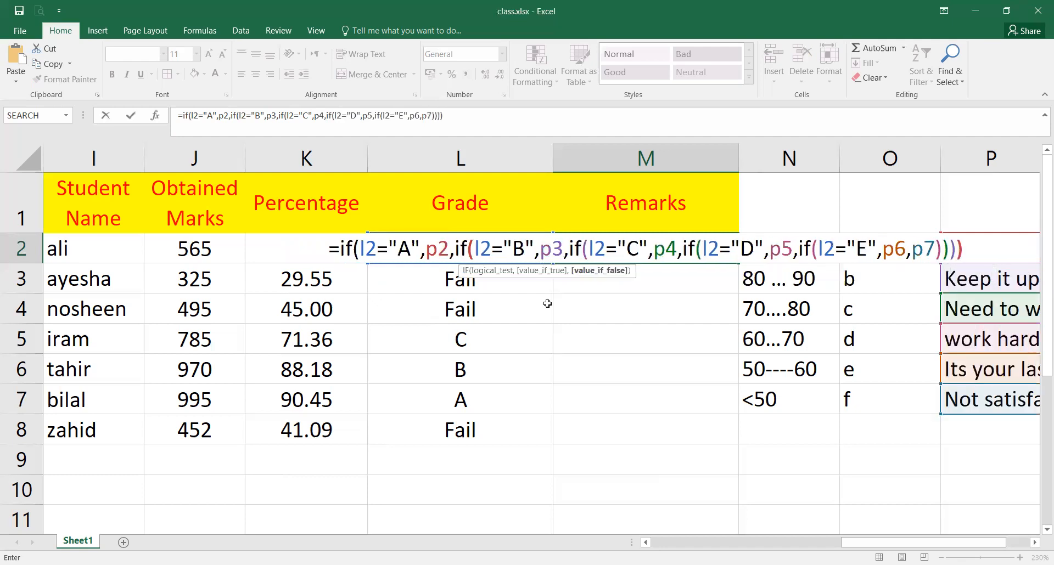
{"action": "type", "text": ")"}
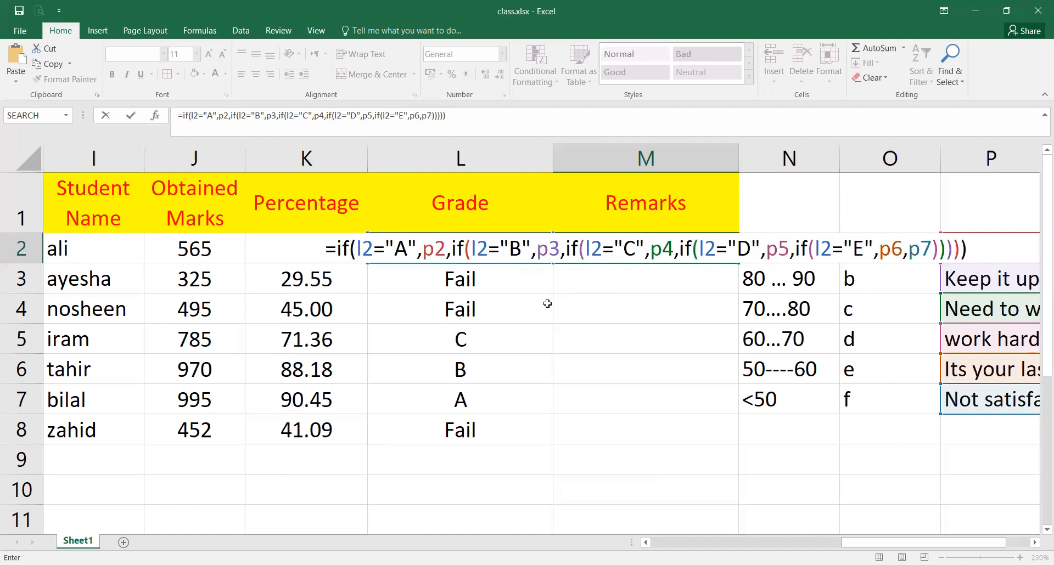
{"action": "key", "text": "Return"}
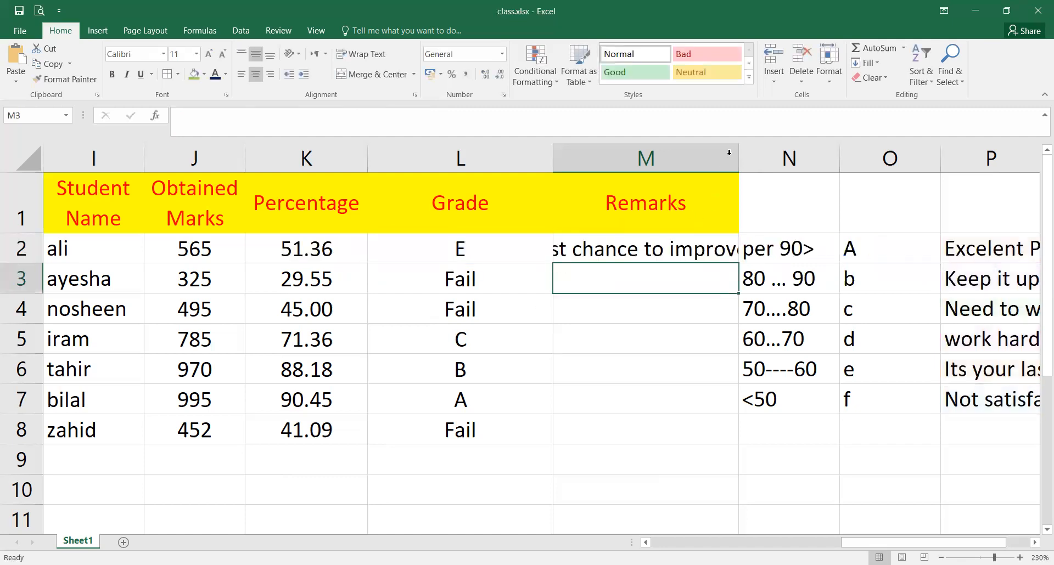
Widen the Remarks column M to about 18.22 (171 pixels)
{"action": "left_click_drag", "start_coordinate": [739, 154], "coordinate": [773, 154]}
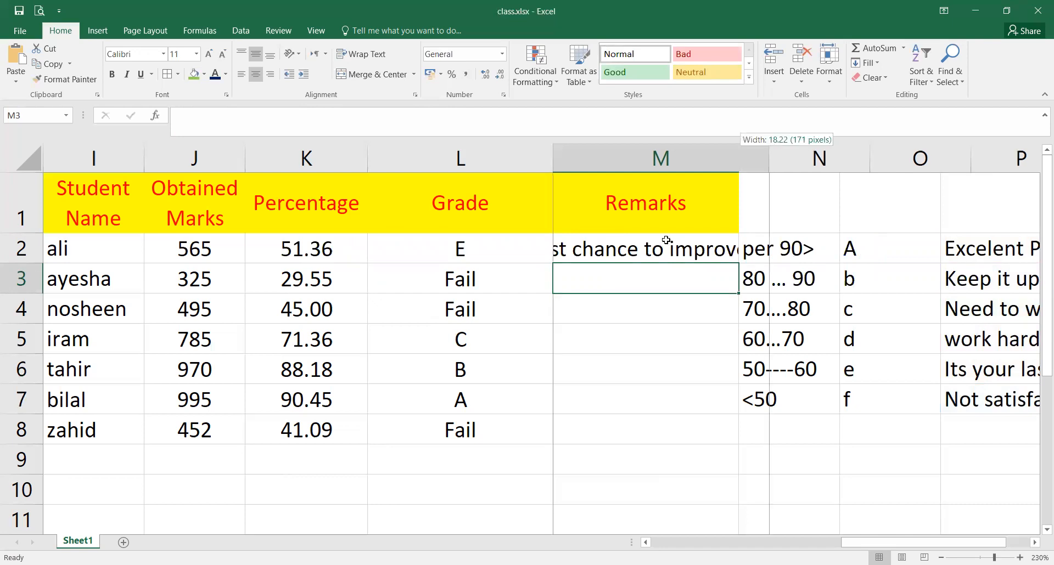
Set the font size of M2:M8 in the Remarks column to 12 and wrap its text
{"action": "left_click", "coordinate": [649, 251]}
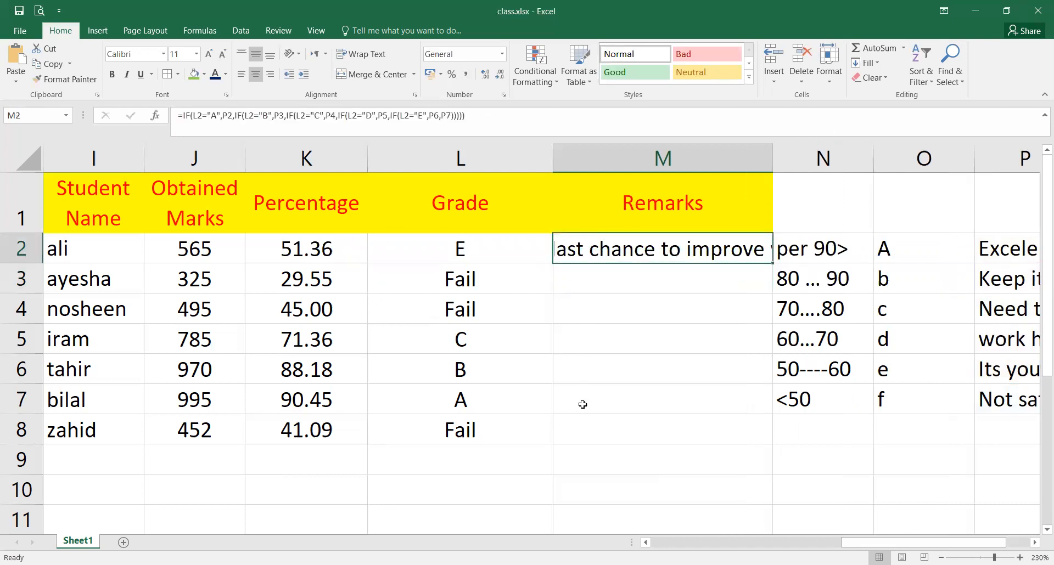
{"action": "left_click", "coordinate": [585, 423], "text": "shift"}
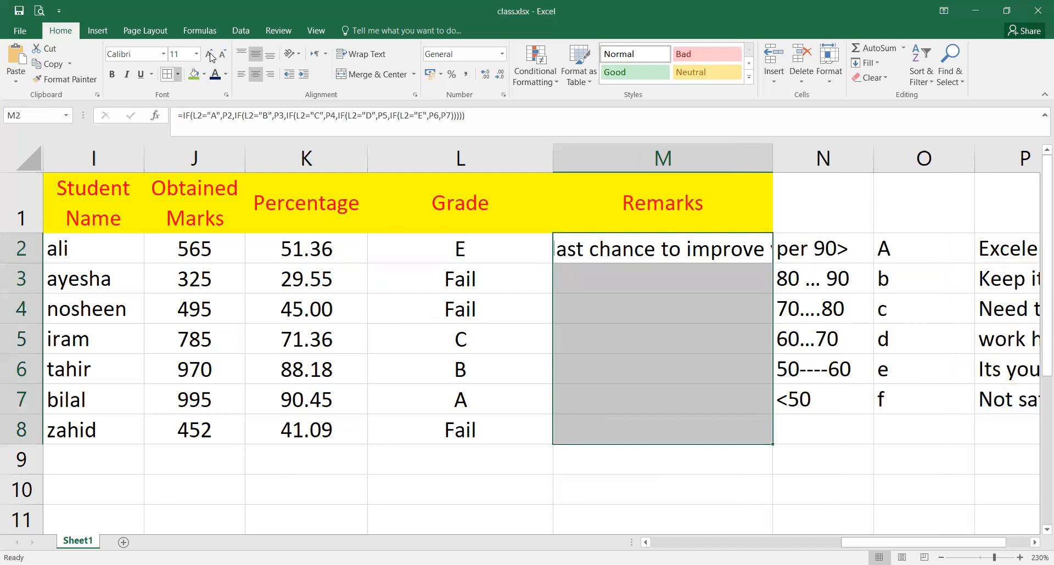
{"action": "left_click", "coordinate": [208, 54]}
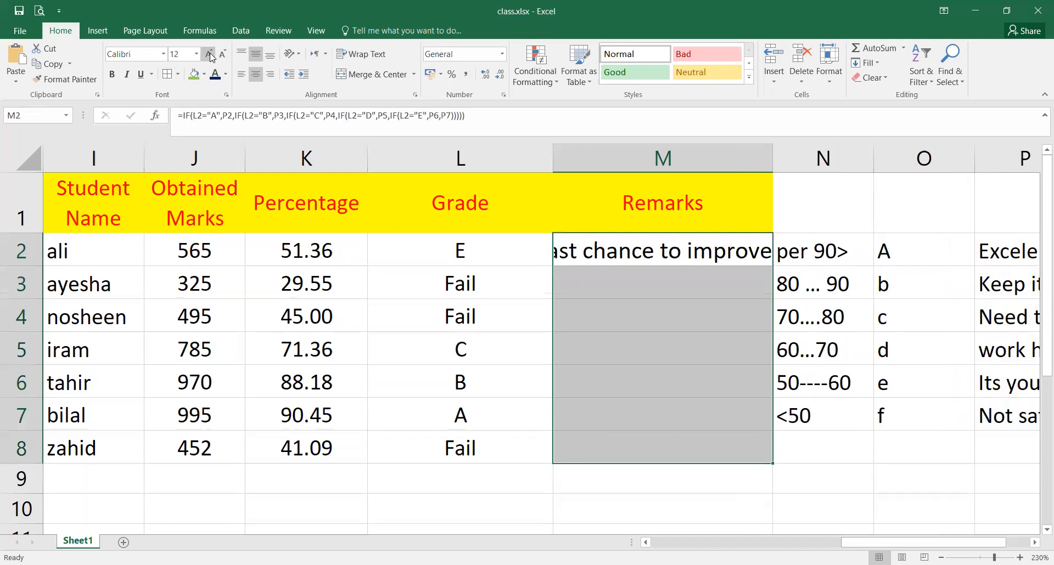
{"action": "left_click", "coordinate": [359, 54]}
{"action": "left_click", "coordinate": [658, 375]}
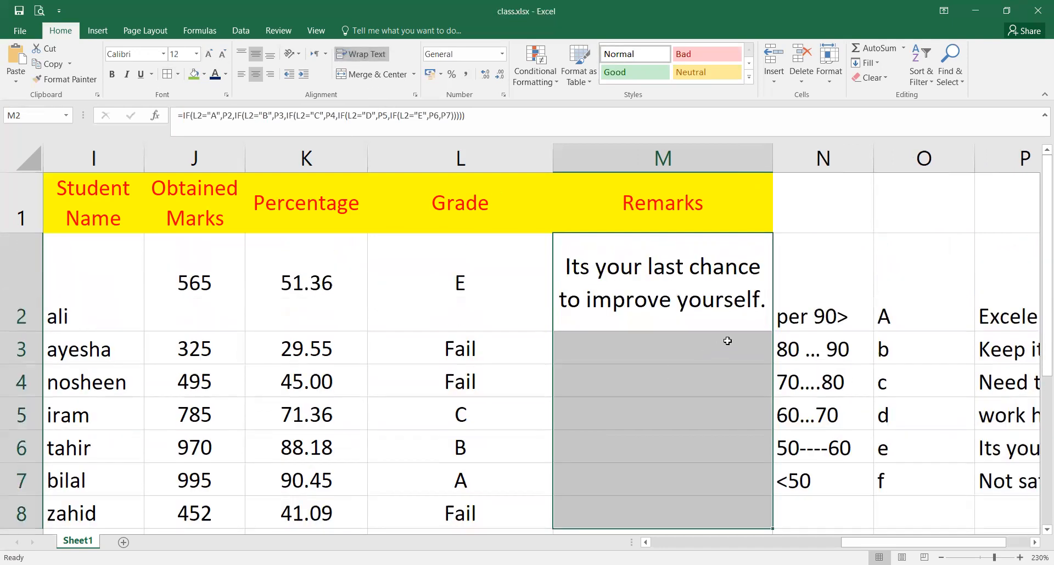
Try to fill the M2 formula down the Remarks column through M8
{"action": "left_click", "coordinate": [771, 329]}
{"action": "left_click_drag", "start_coordinate": [772, 332], "coordinate": [757, 507]}
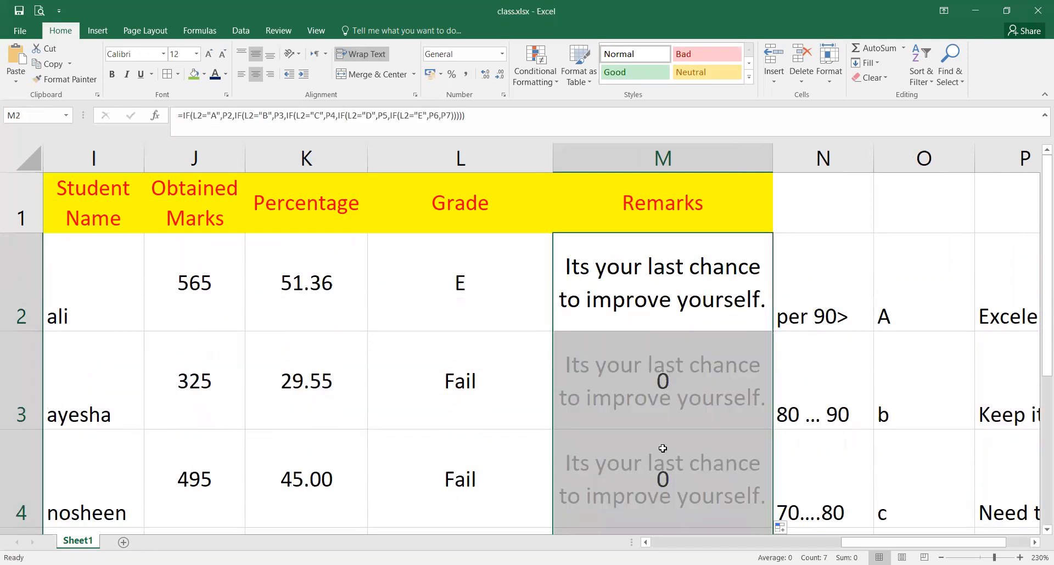
{"action": "left_click", "coordinate": [719, 391]}
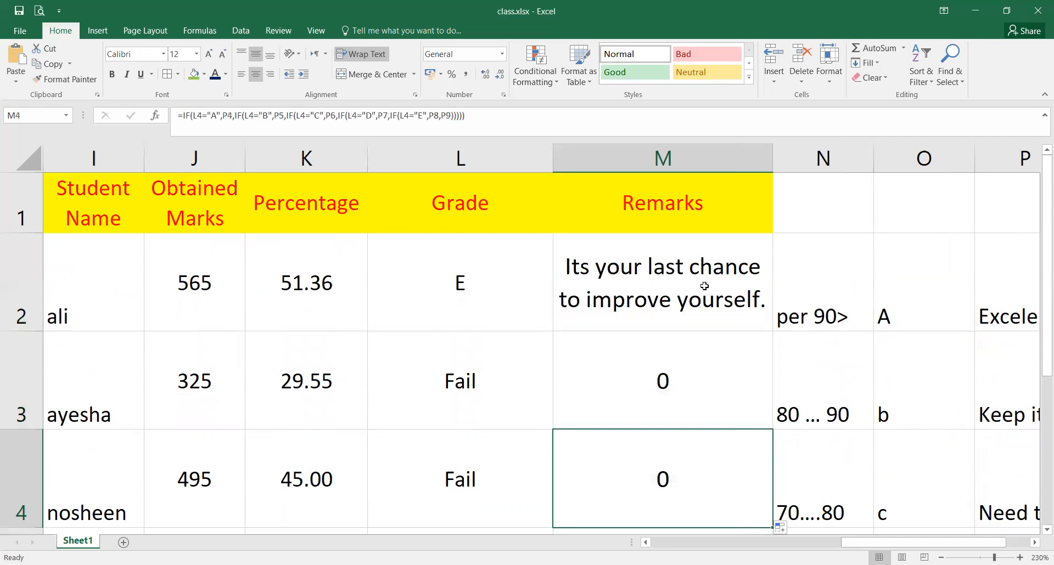
Compare the formulas in M2 and M3 and try filling M2 into M3 again
{"action": "left_click", "coordinate": [705, 287]}
{"action": "key", "text": "ctrl+c"}
{"action": "key", "text": "Escape"}
{"action": "left_click", "coordinate": [710, 383]}
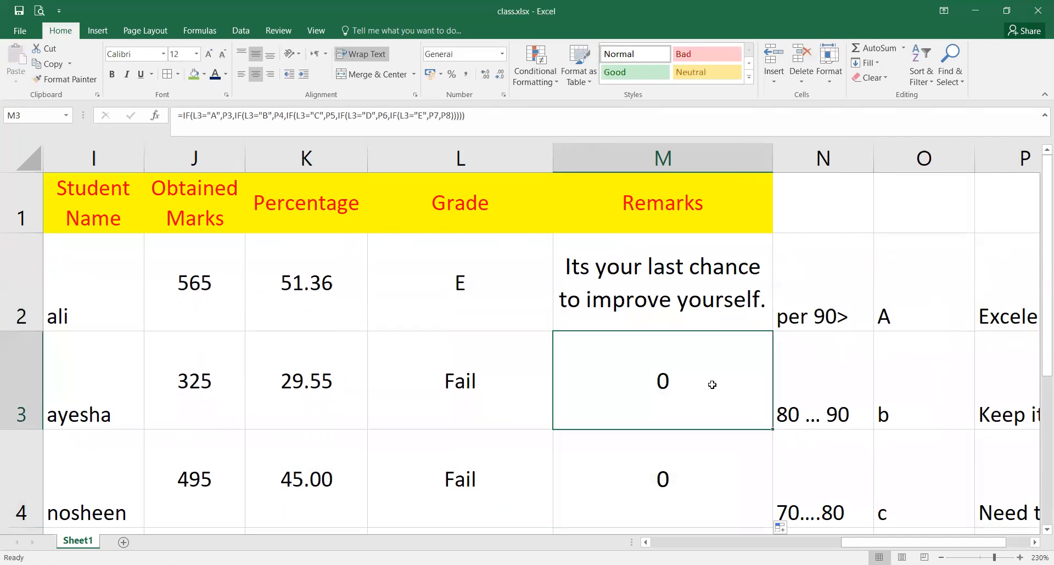
{"action": "left_click", "coordinate": [720, 318]}
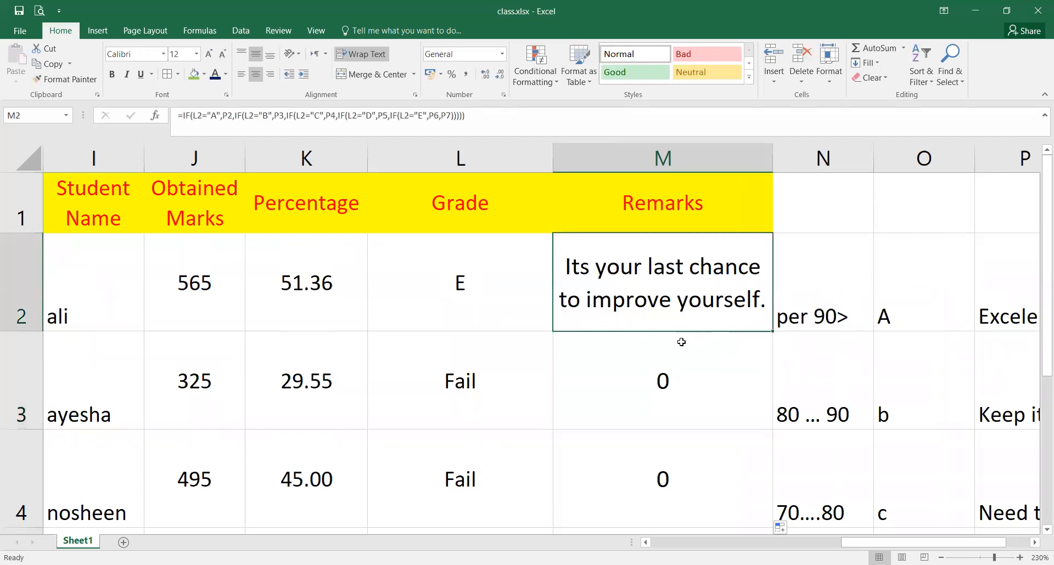
{"action": "left_click_drag", "start_coordinate": [768, 333], "coordinate": [762, 450]}
Examine the filled Remarks results against the grades in column L and the remark texts in column P
{"action": "left_click_drag", "start_coordinate": [867, 544], "coordinate": [755, 547]}
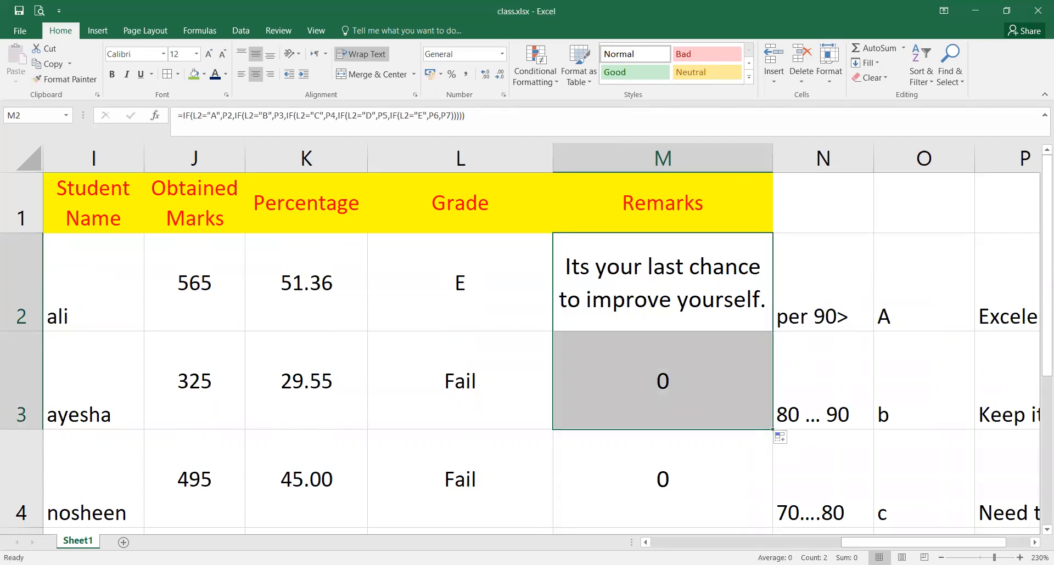
{"action": "scroll", "coordinate": [541, 339], "scroll_direction": "down", "scroll_amount": 2}
{"action": "scroll", "coordinate": [541, 340], "scroll_direction": "down", "scroll_amount": 2}
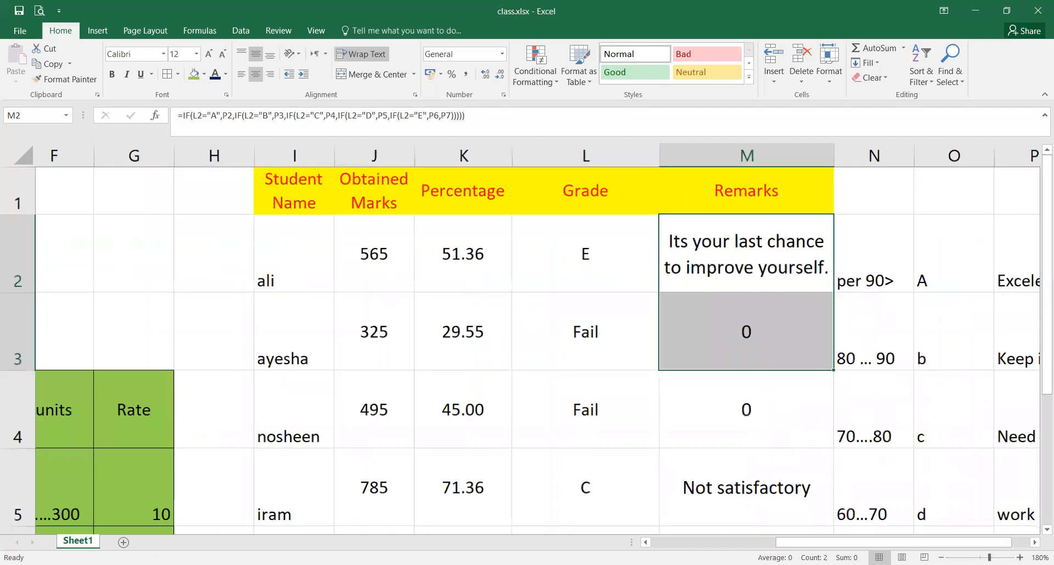
{"action": "scroll", "coordinate": [541, 339], "scroll_direction": "down", "scroll_amount": 1}
{"action": "scroll", "coordinate": [541, 339], "scroll_direction": "down", "scroll_amount": 3}
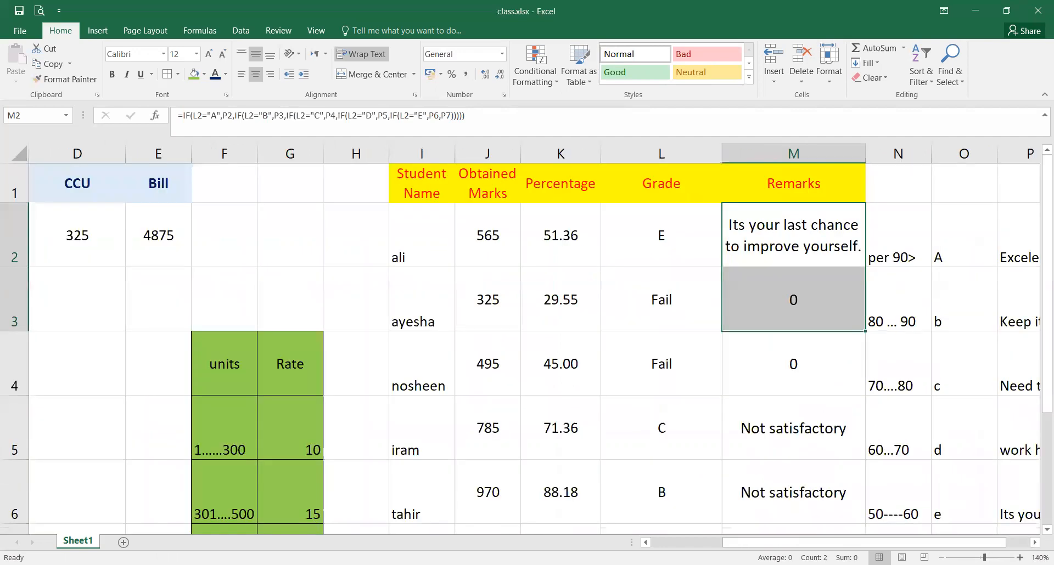
{"action": "scroll", "coordinate": [541, 339], "scroll_direction": "down", "scroll_amount": 1}
{"action": "scroll", "coordinate": [541, 340], "scroll_direction": "down", "scroll_amount": 1}
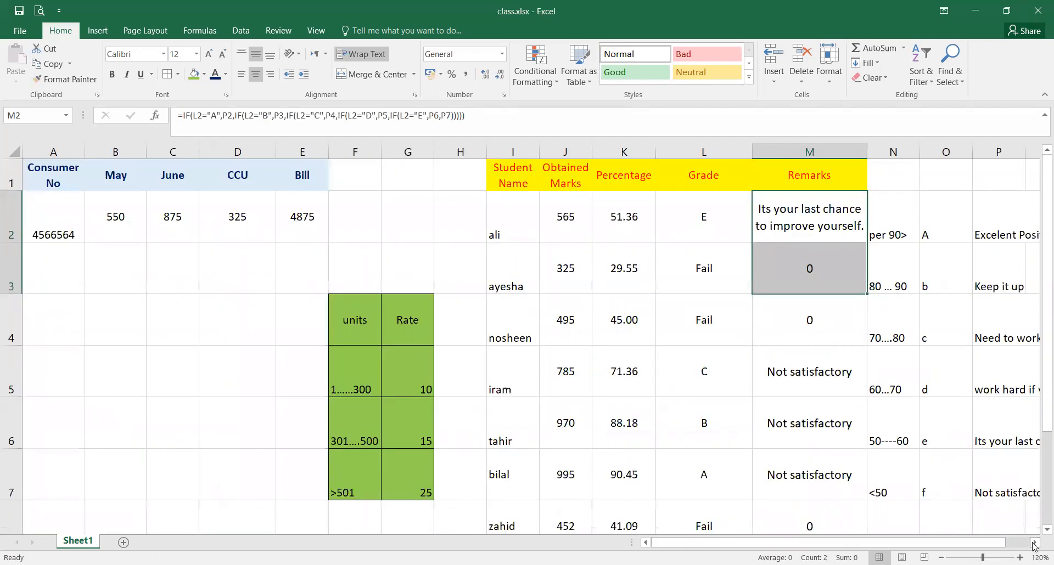
{"action": "left_click", "coordinate": [1034, 542]}
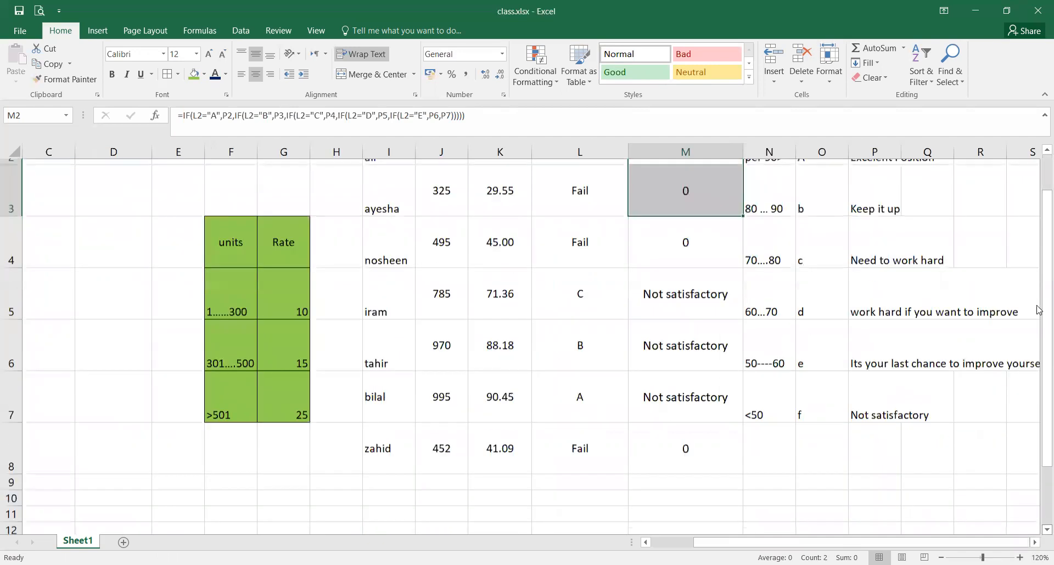
Clear the filled formulas from M3:M8, keeping only the formula in M2
{"action": "scroll", "coordinate": [823, 219], "scroll_direction": "up", "scroll_amount": 1}
{"action": "left_click_drag", "start_coordinate": [667, 234], "coordinate": [684, 473]}
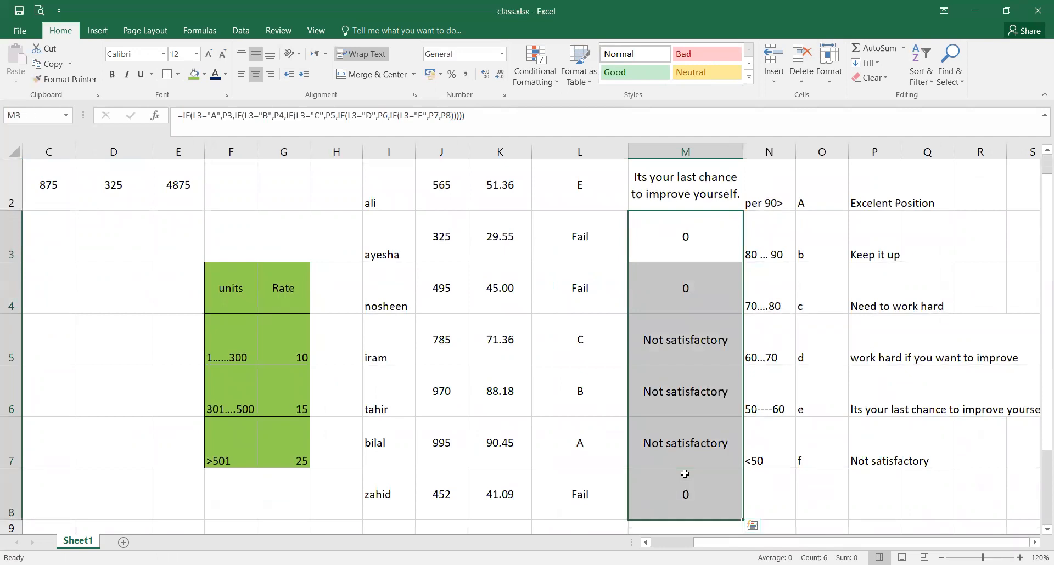
{"action": "key", "text": "Delete"}
Widen the Remarks column M to give the M2 formula more room, and narrow Grade column L and blank column H
{"action": "left_click", "coordinate": [693, 197]}
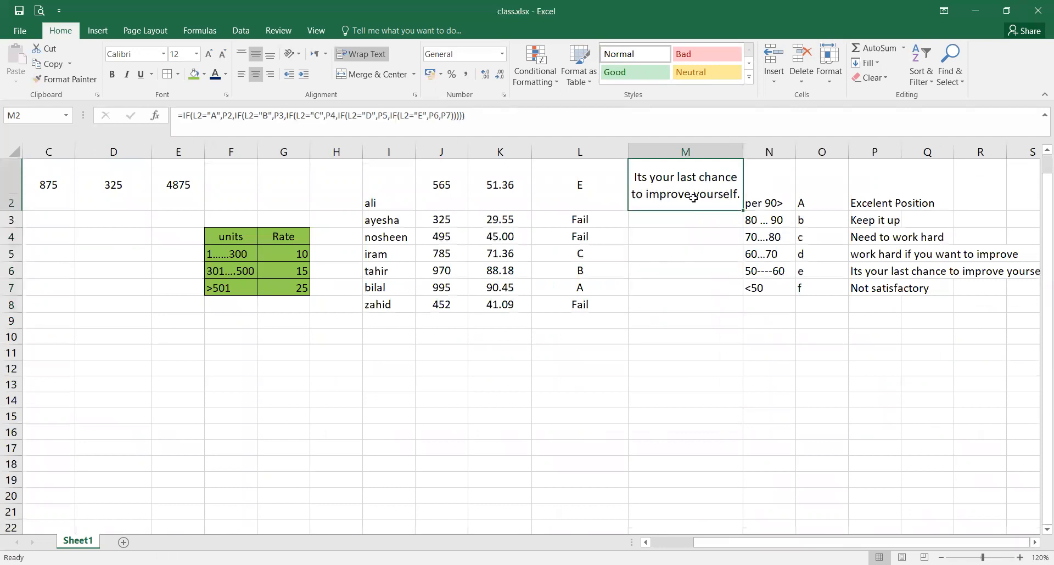
{"action": "scroll", "coordinate": [620, 264], "scroll_direction": "up", "scroll_amount": 1}
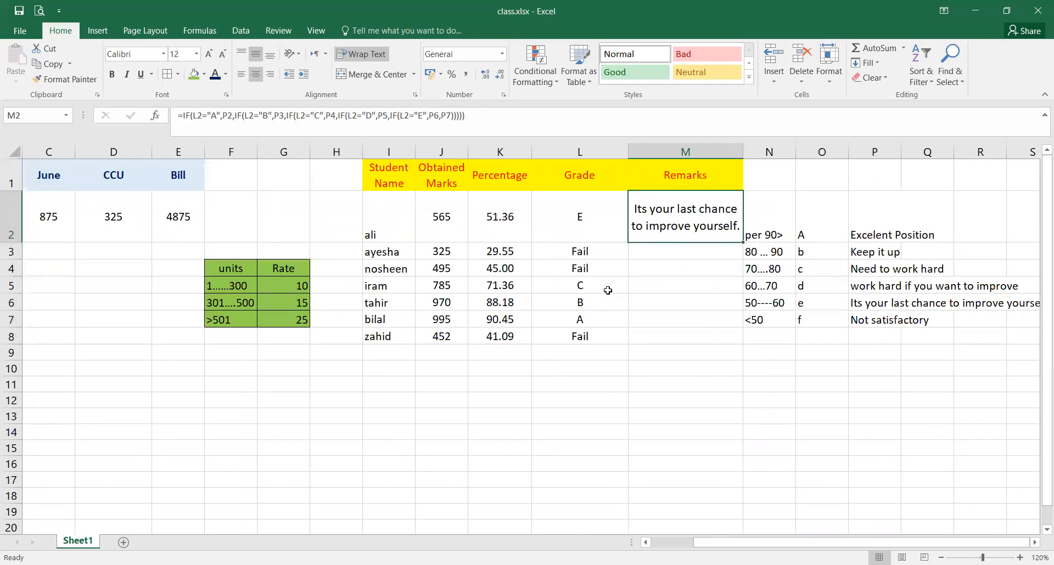
{"action": "key", "text": "F2"}
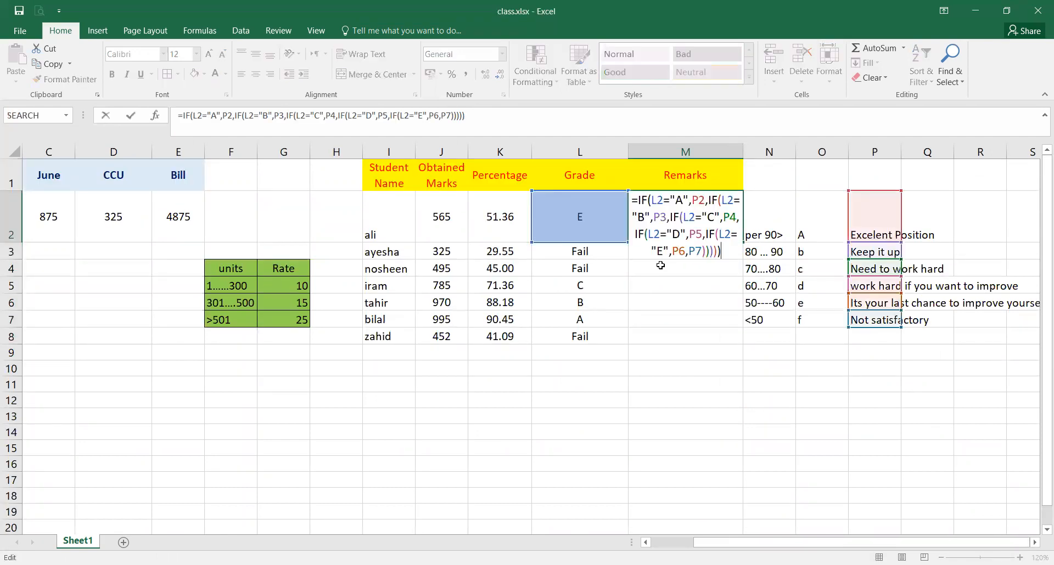
{"action": "left_click", "coordinate": [745, 153]}
{"action": "left_click_drag", "start_coordinate": [744, 152], "coordinate": [882, 150]}
{"action": "left_click", "coordinate": [714, 224]}
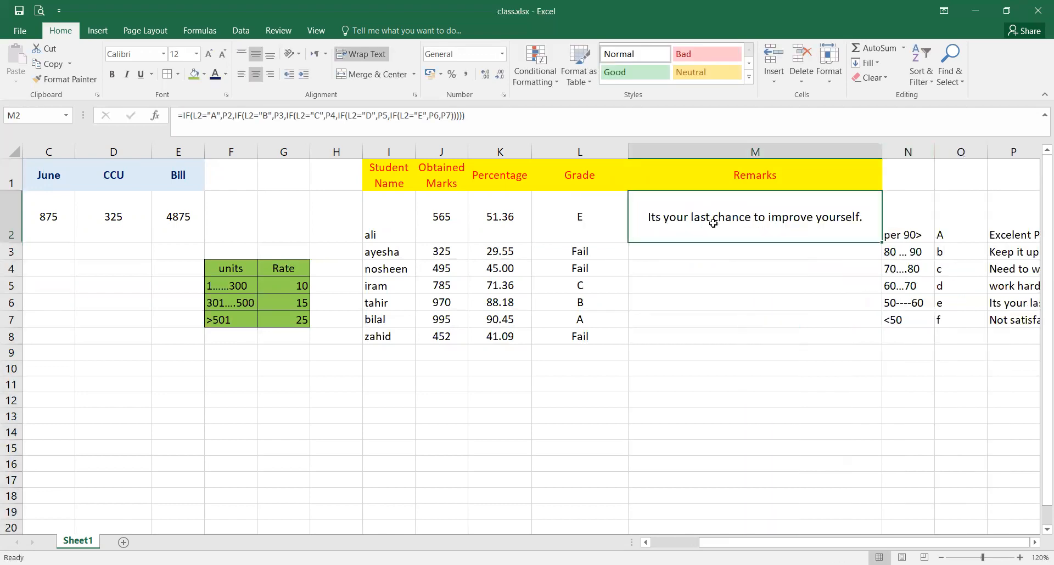
{"action": "key", "text": "F2"}
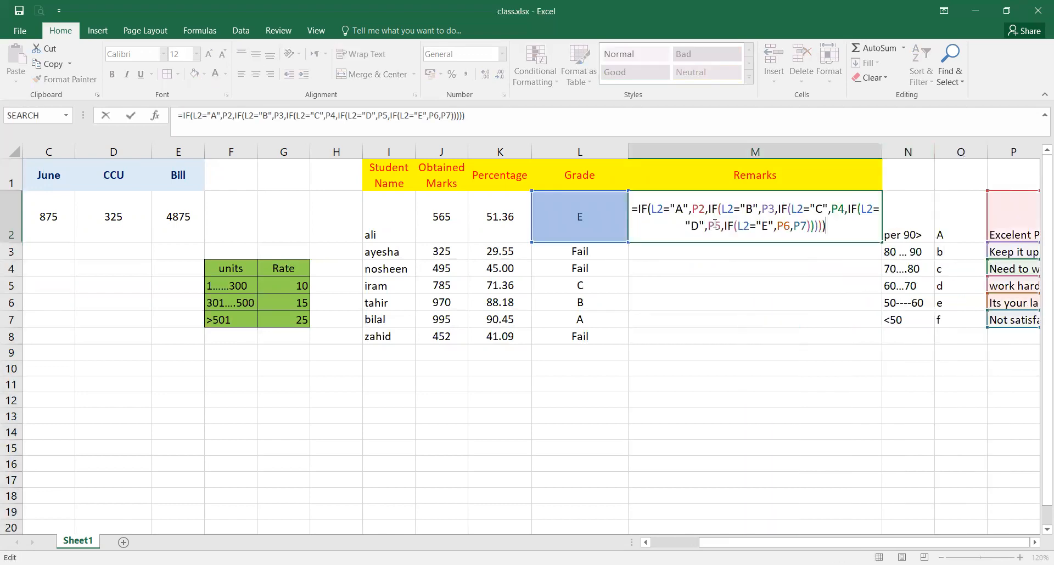
{"action": "left_click", "coordinate": [875, 153]}
{"action": "left_click_drag", "start_coordinate": [878, 152], "coordinate": [999, 149]}
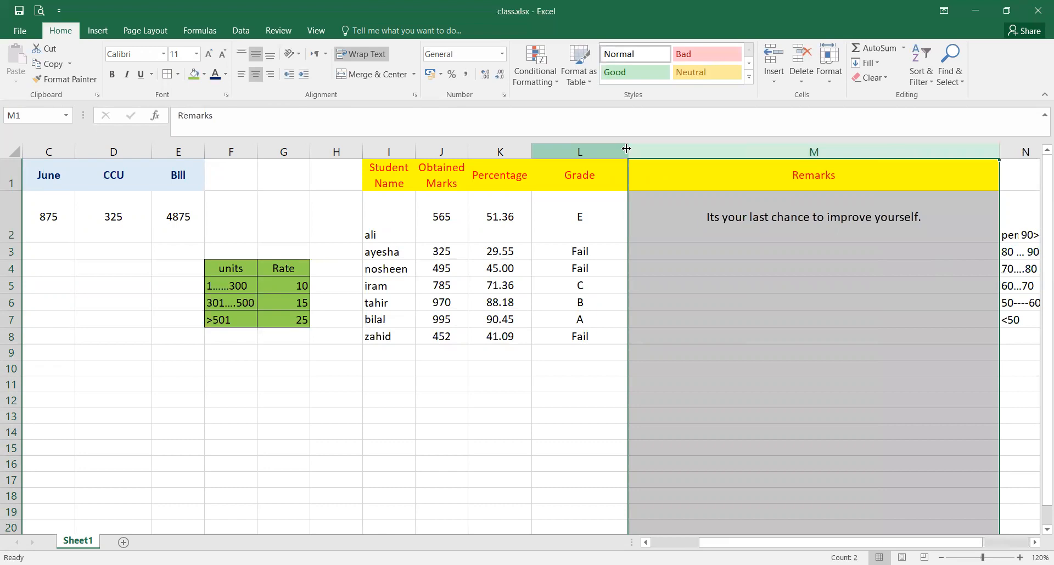
{"action": "left_click_drag", "start_coordinate": [626, 149], "coordinate": [564, 149]}
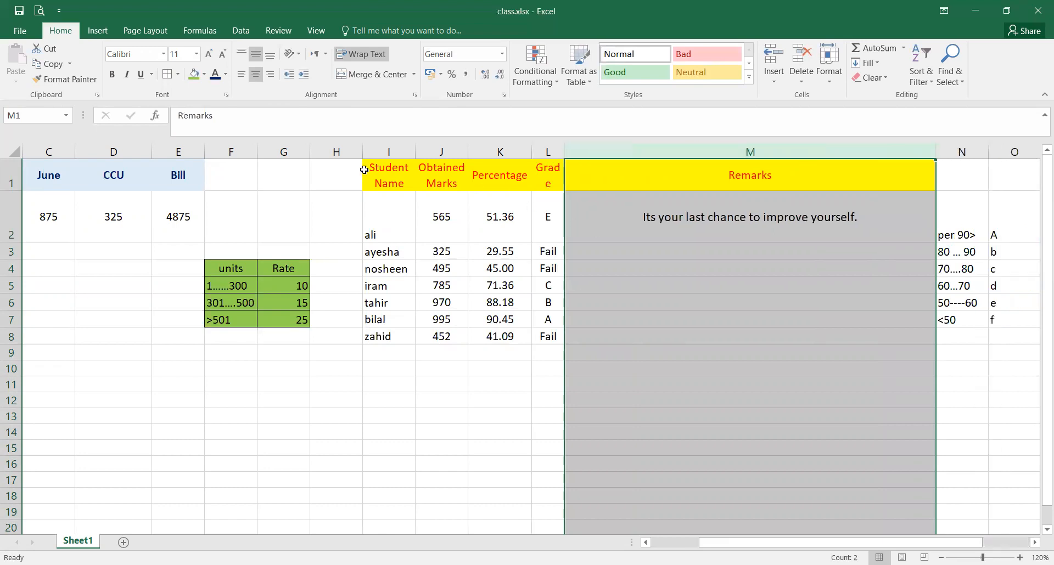
{"action": "left_click_drag", "start_coordinate": [362, 148], "coordinate": [325, 149]}
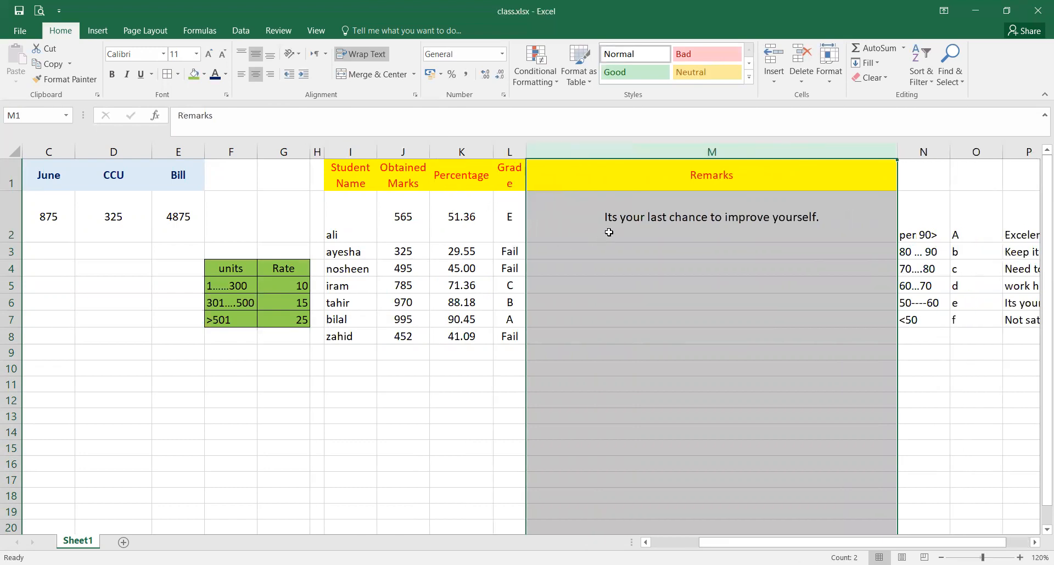
Review the M2 formula's grade conditions and its references to the remark texts in P2:P7
{"action": "left_click", "coordinate": [605, 235]}
{"action": "key", "text": "F2"}
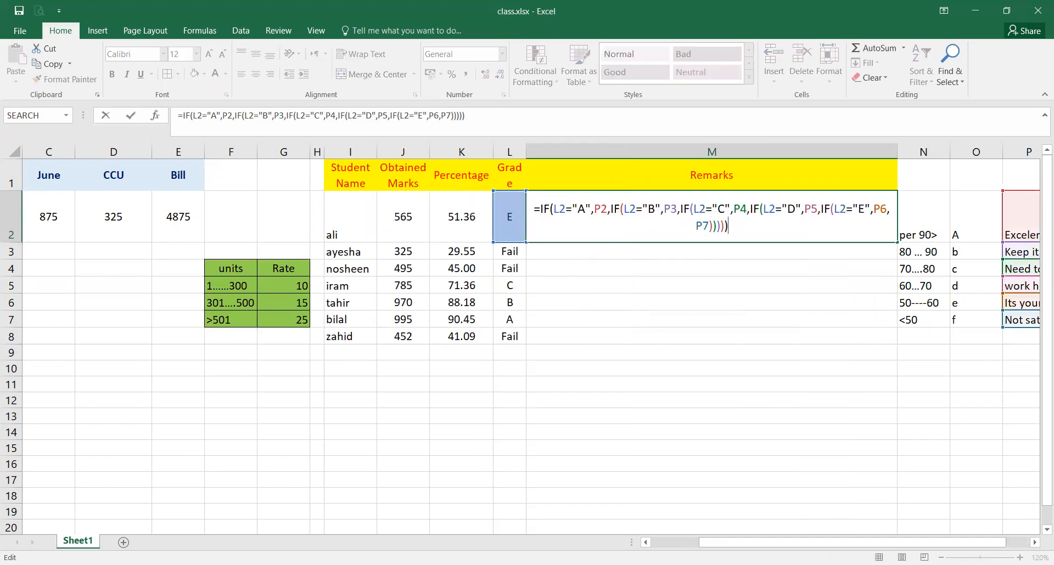
{"action": "left_click", "coordinate": [693, 433]}
{"action": "scroll", "coordinate": [693, 433], "scroll_direction": "up", "scroll_amount": 4}
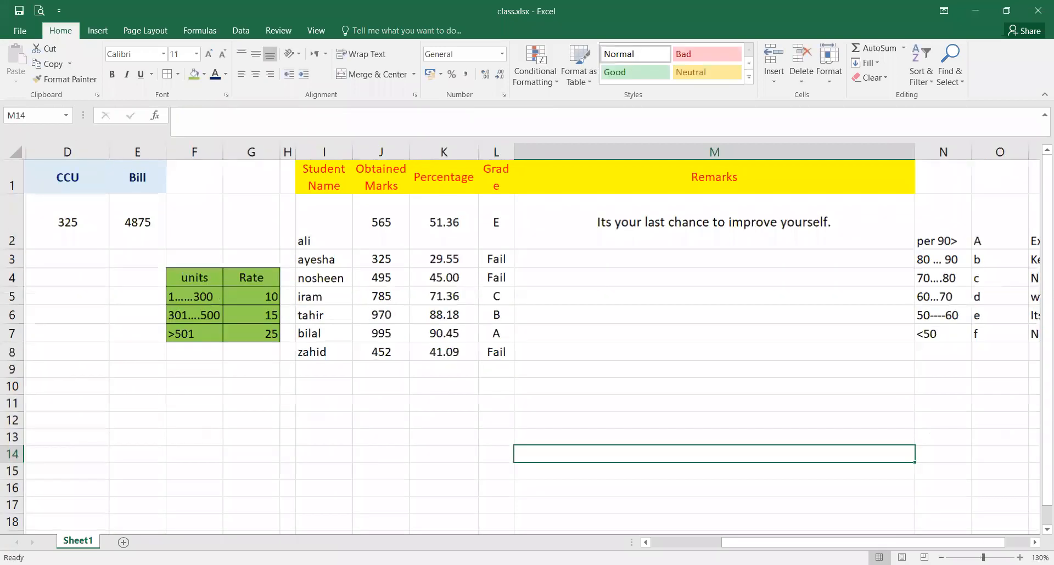
{"action": "scroll", "coordinate": [693, 433], "scroll_direction": "up", "scroll_amount": 1}
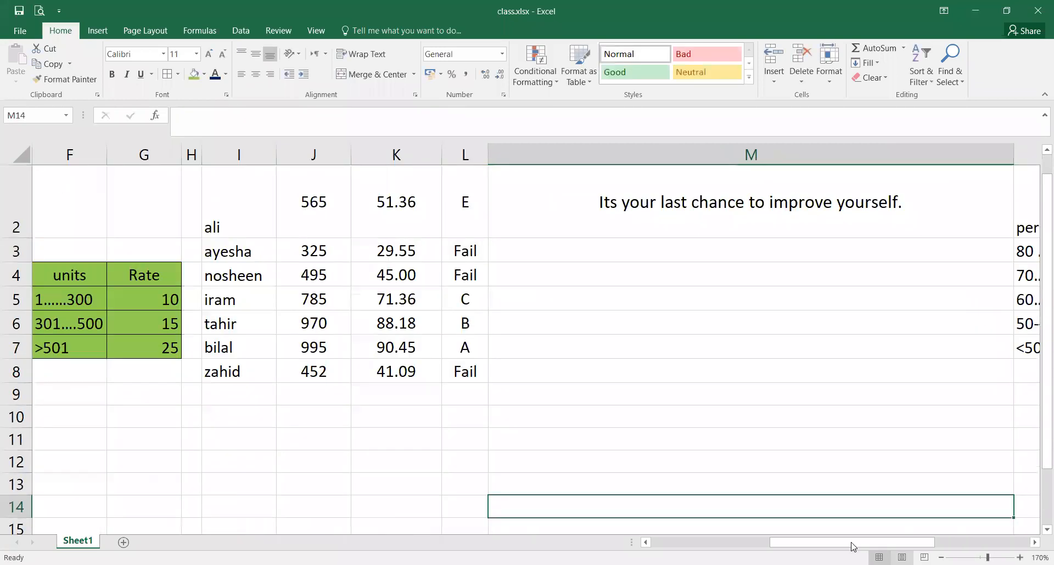
{"action": "left_click", "coordinate": [509, 217]}
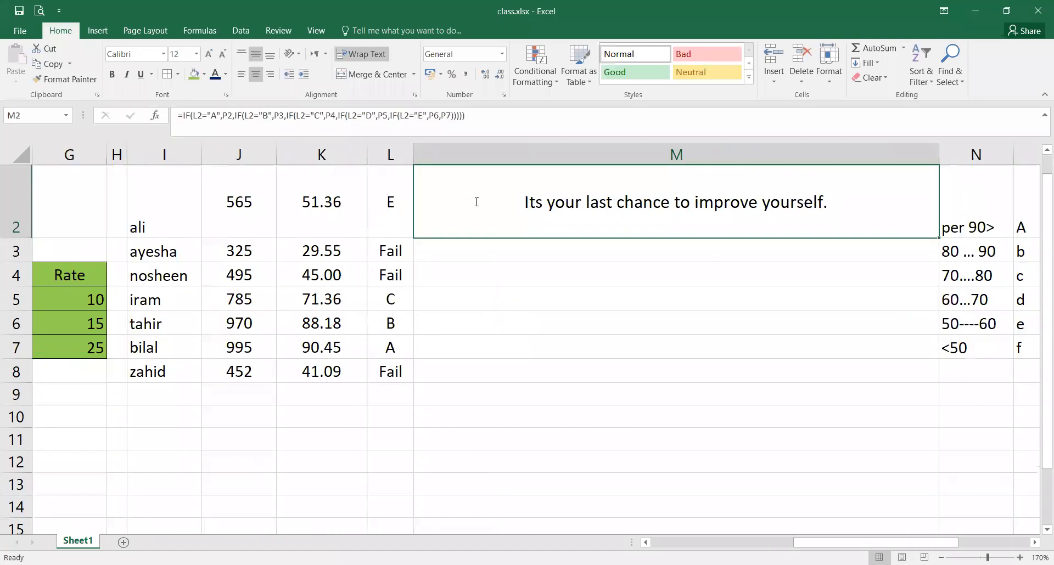
{"action": "double_click", "coordinate": [511, 194]}
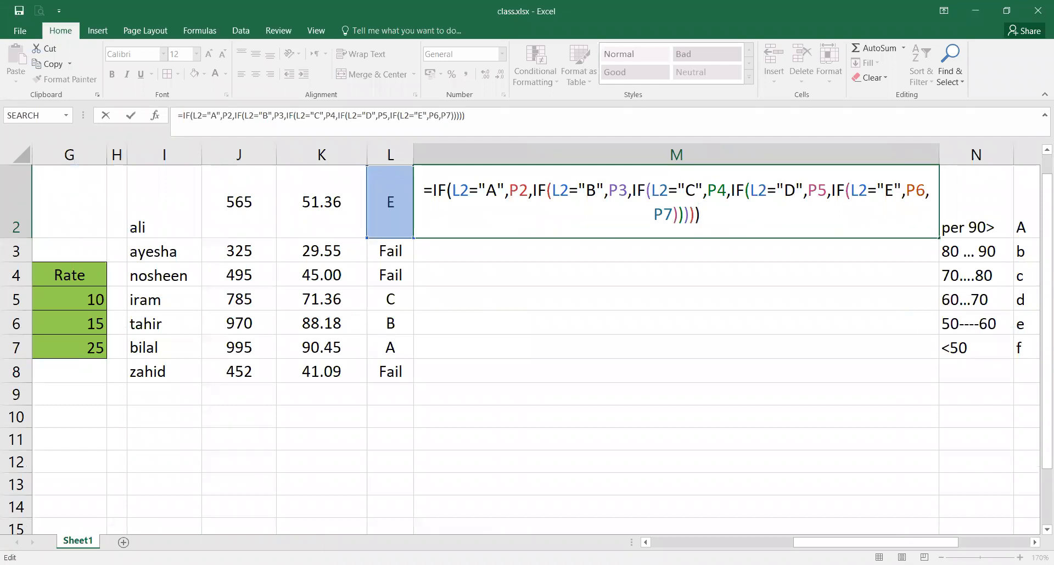
{"action": "left_click", "coordinate": [1034, 542]}
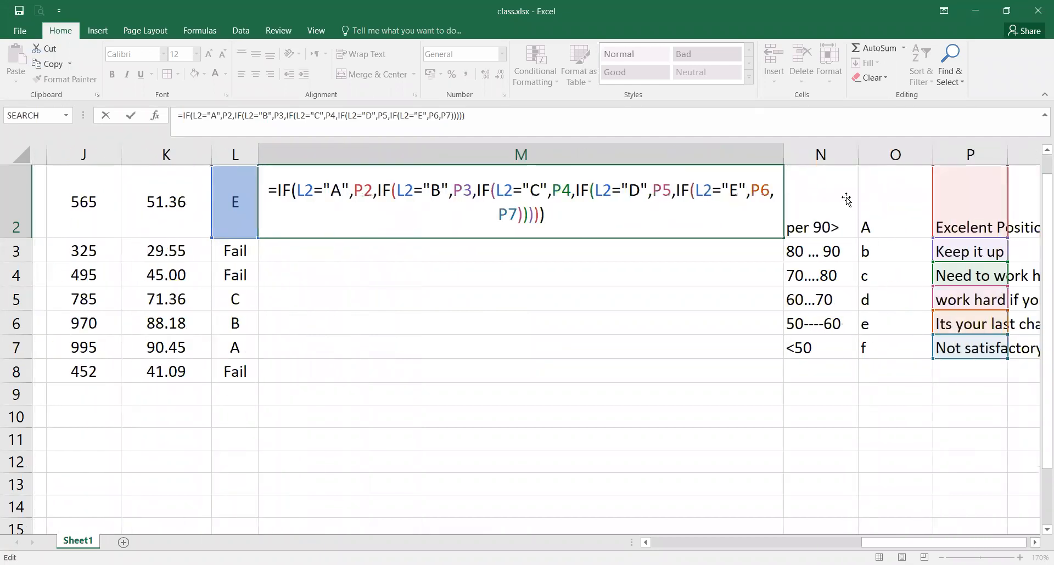
{"action": "scroll", "coordinate": [846, 200], "scroll_direction": "right", "scroll_amount": 1}
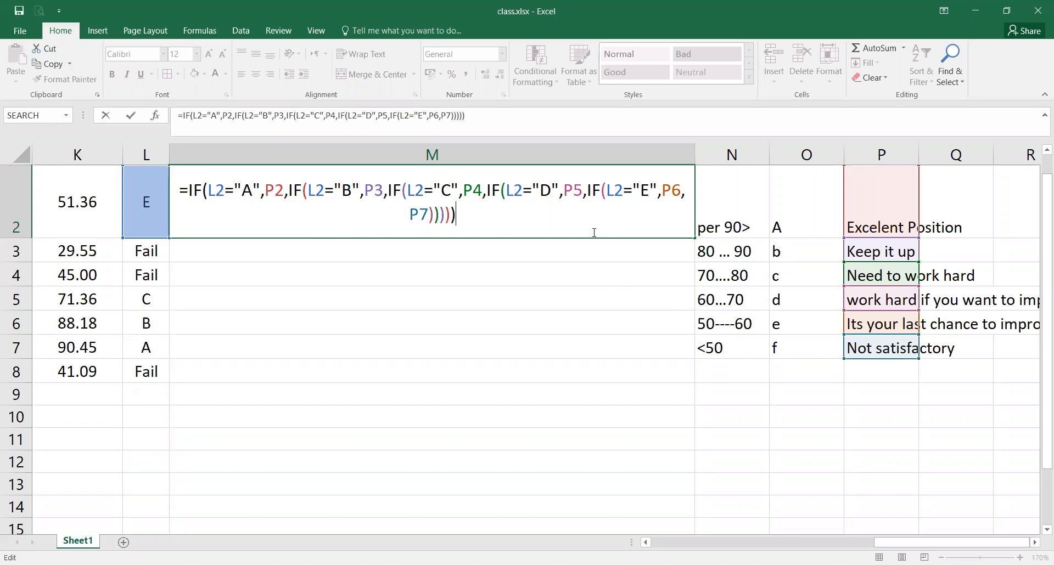
{"action": "key", "text": "Return"}
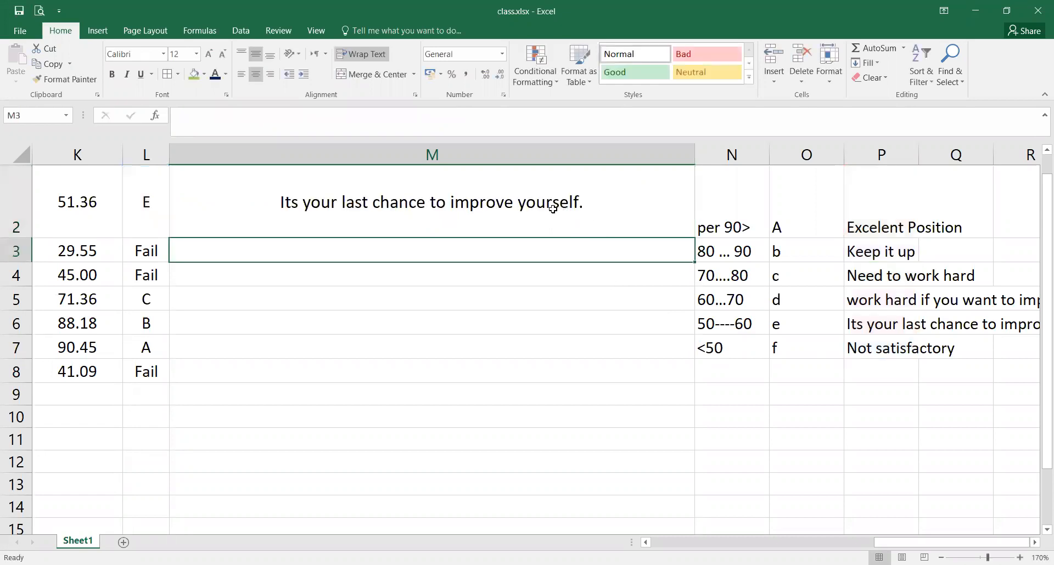
Fill the M2 formula down into M3 and check it against the remark text in P7
{"action": "left_click", "coordinate": [688, 236]}
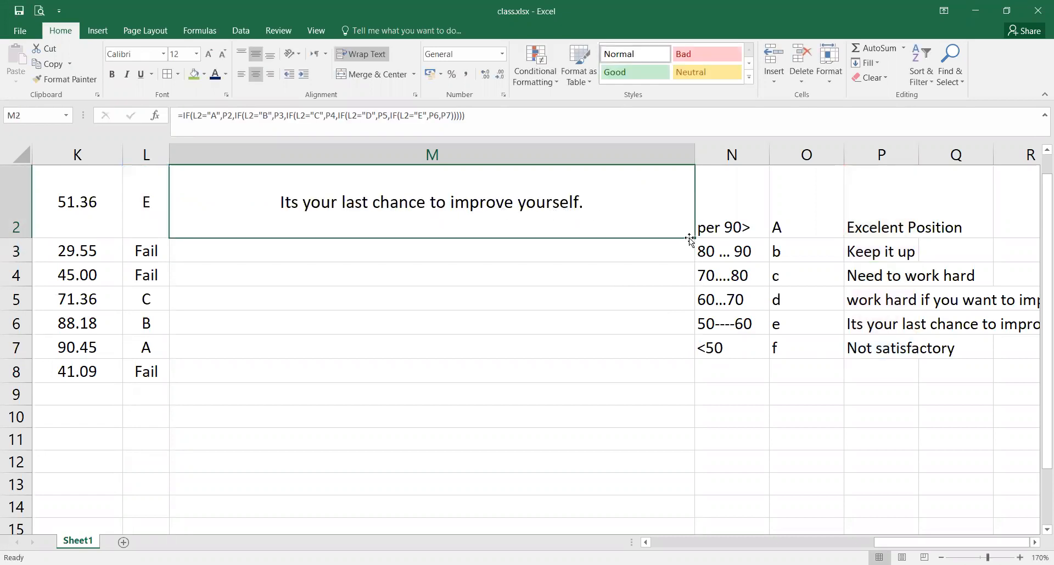
{"action": "left_click_drag", "start_coordinate": [690, 260], "coordinate": [686, 258]}
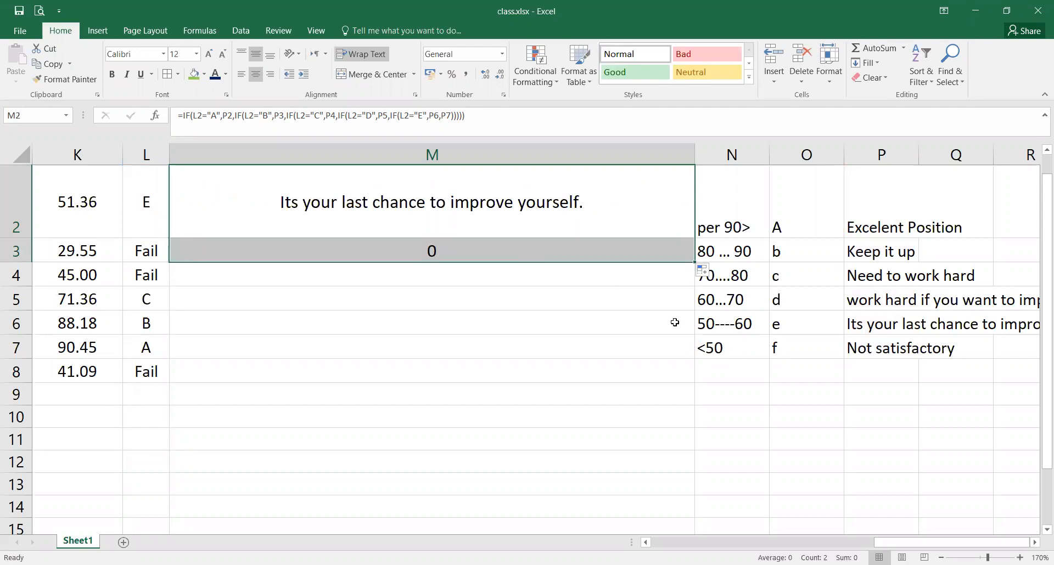
{"action": "left_click", "coordinate": [842, 364]}
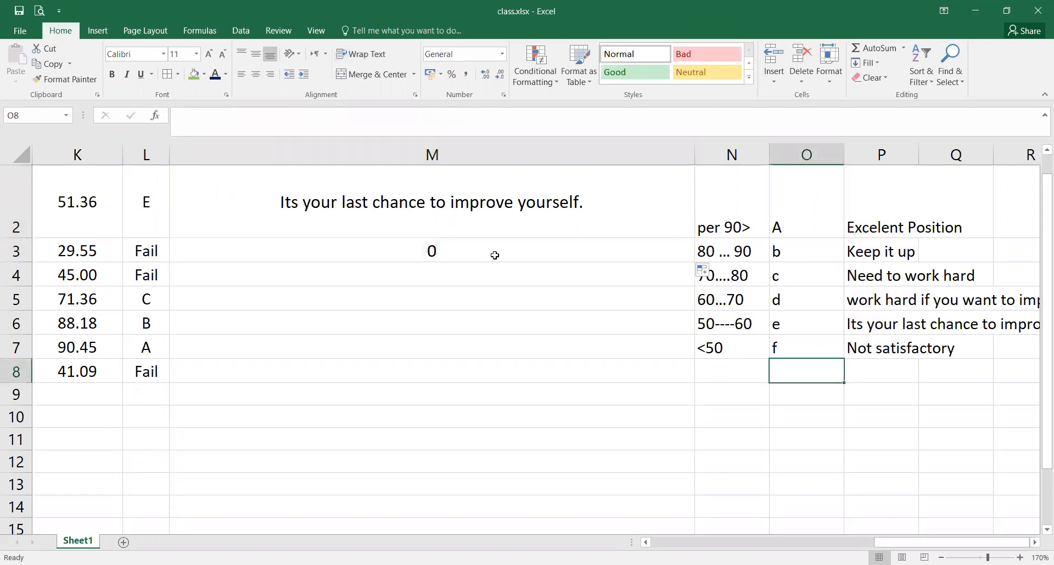
{"action": "left_click", "coordinate": [487, 219]}
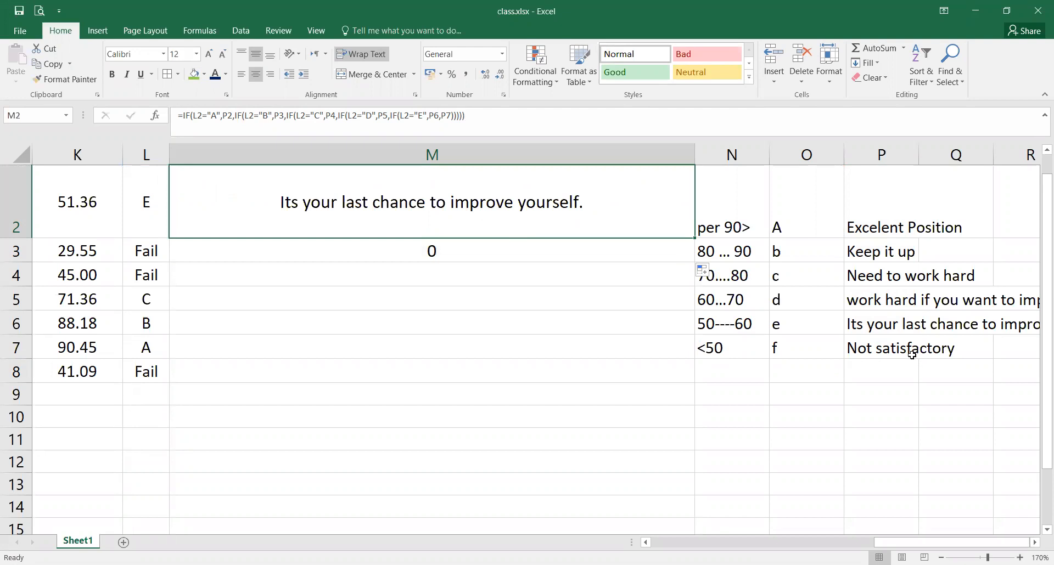
{"action": "left_click", "coordinate": [889, 352]}
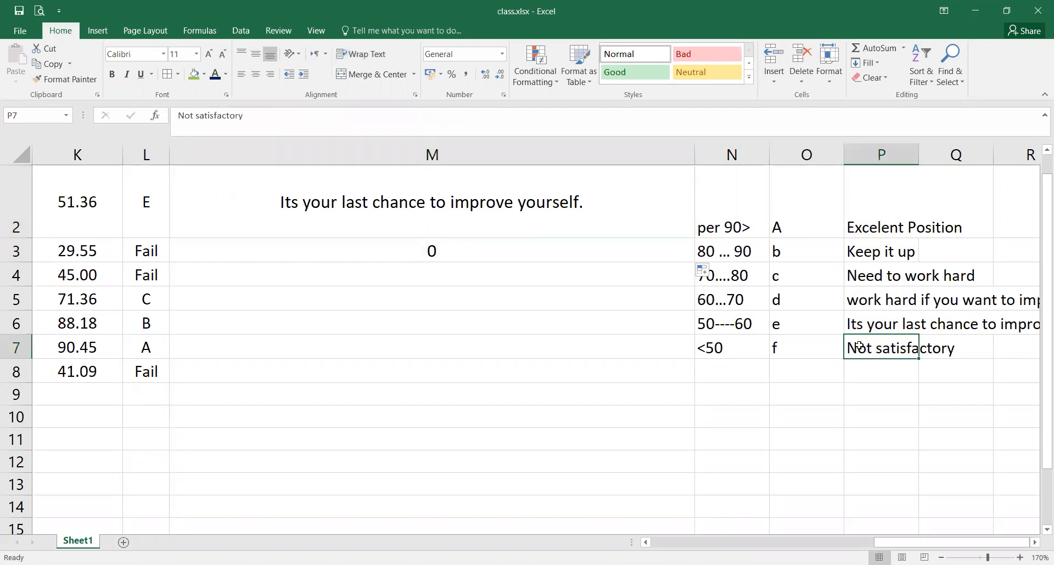
Reduce the height of row 2 to a single line of text and check the formula in M3
{"action": "left_click", "coordinate": [507, 257]}
{"action": "left_click_drag", "start_coordinate": [486, 201], "coordinate": [486, 372]}
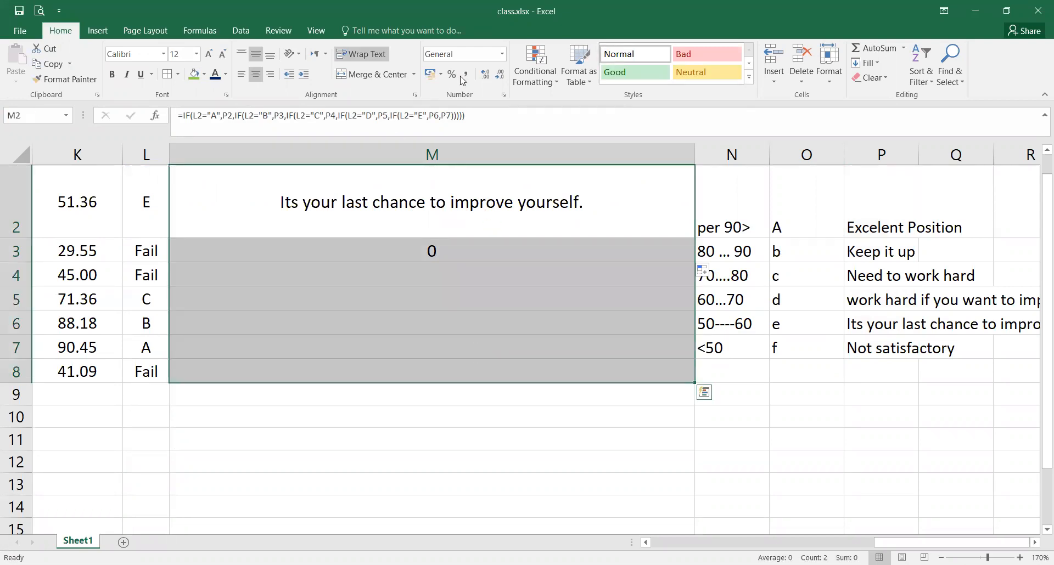
{"action": "left_click", "coordinate": [505, 55]}
{"action": "left_click", "coordinate": [504, 55]}
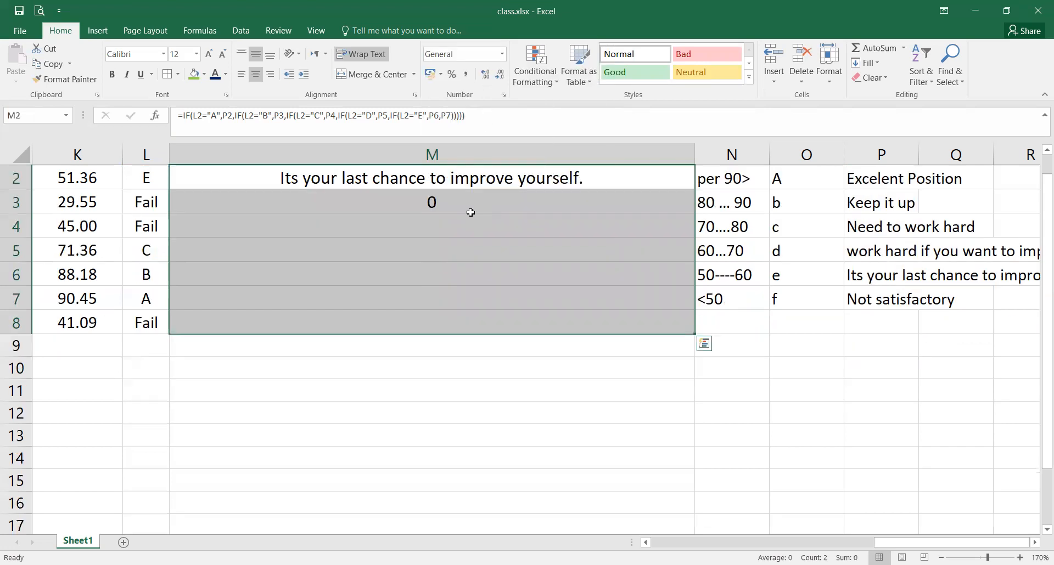
{"action": "left_click", "coordinate": [453, 205]}
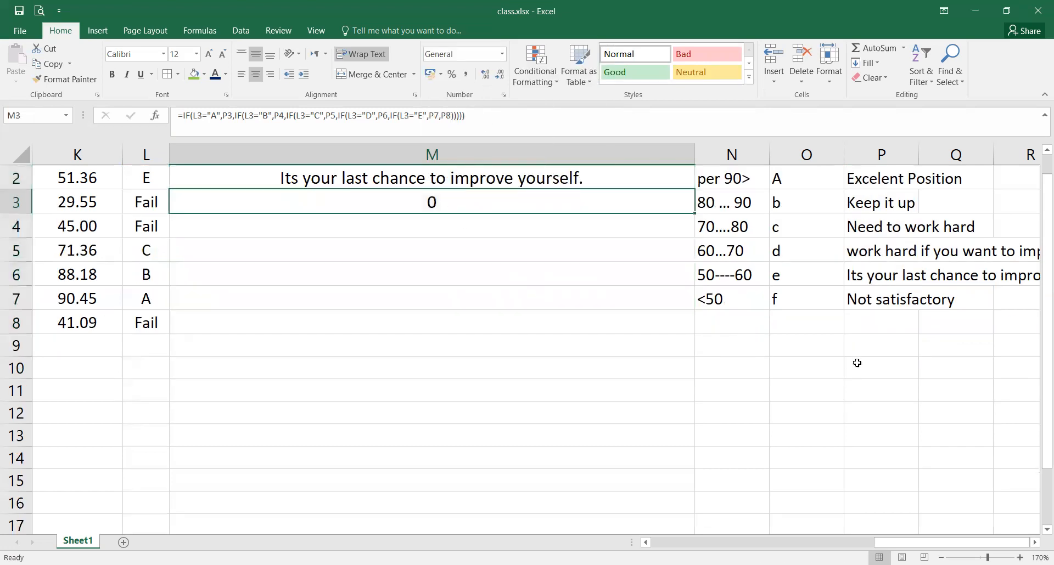
Replace the remark text in P7 with 894 and clear the cell
{"action": "left_click", "coordinate": [866, 308]}
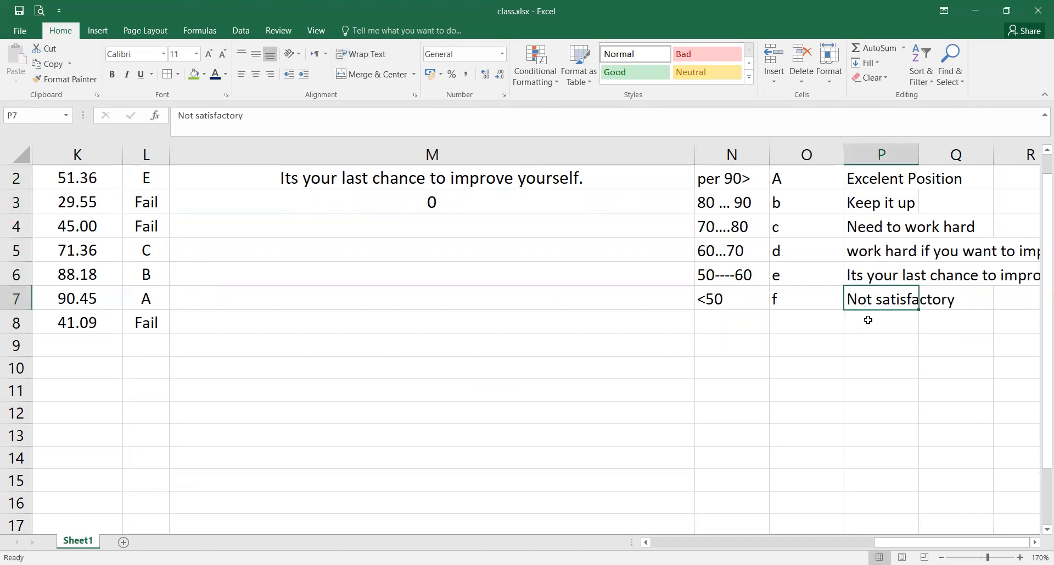
{"action": "type", "text": "894"}
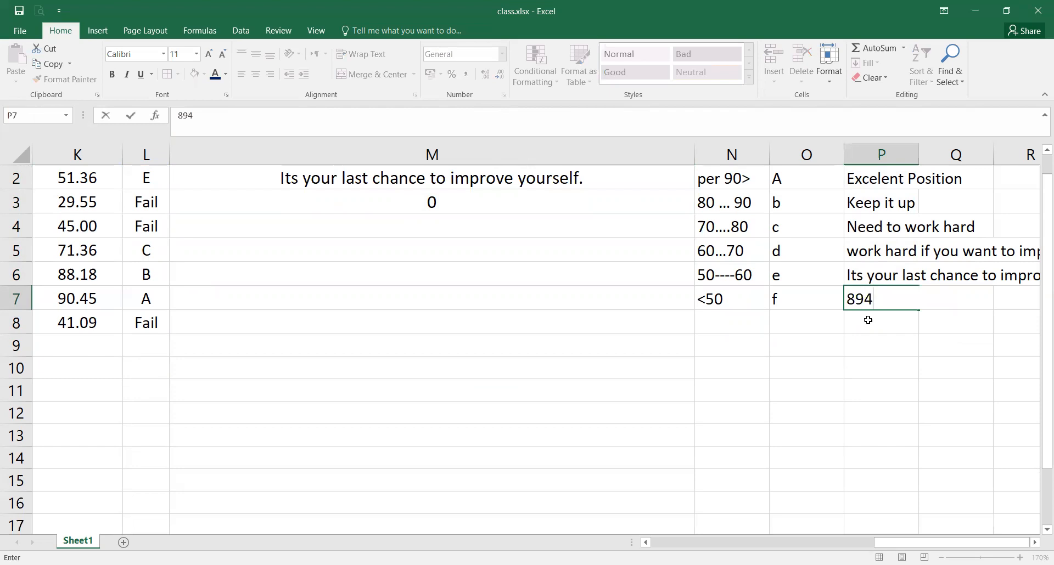
{"action": "key", "text": "ctrl+Return"}
{"action": "key", "text": "Delete"}
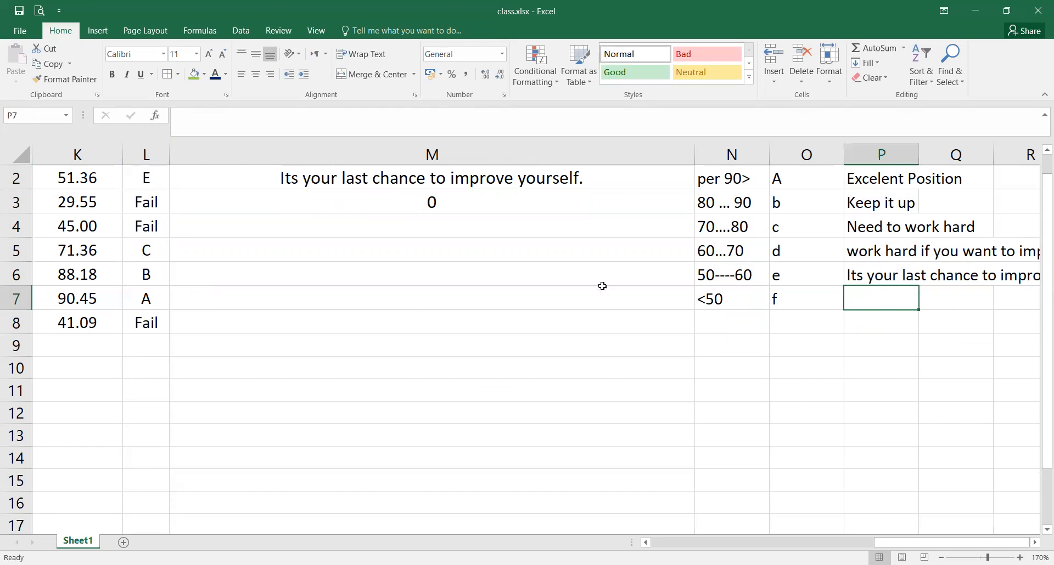
Fill the M2 formula down through M8 and check the formula copied into M8
{"action": "left_click", "coordinate": [510, 208]}
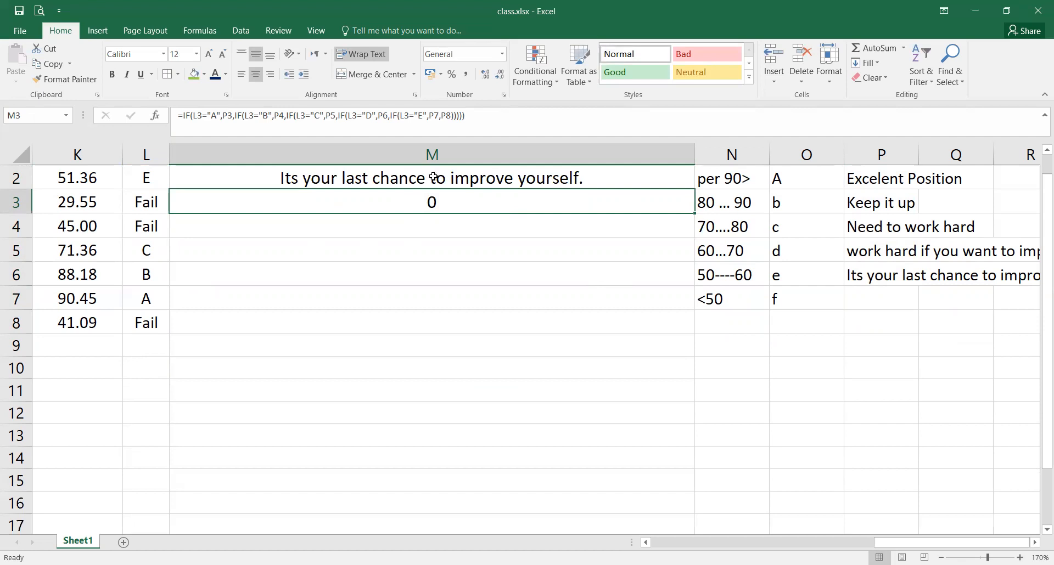
{"action": "left_click", "coordinate": [511, 184]}
{"action": "left_click_drag", "start_coordinate": [694, 190], "coordinate": [649, 333]}
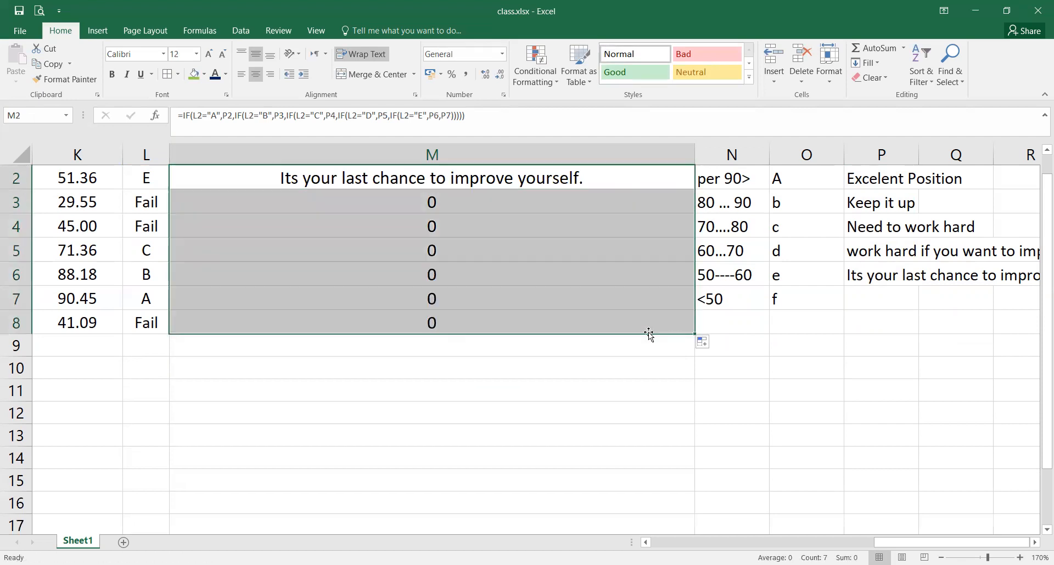
{"action": "left_click", "coordinate": [487, 327]}
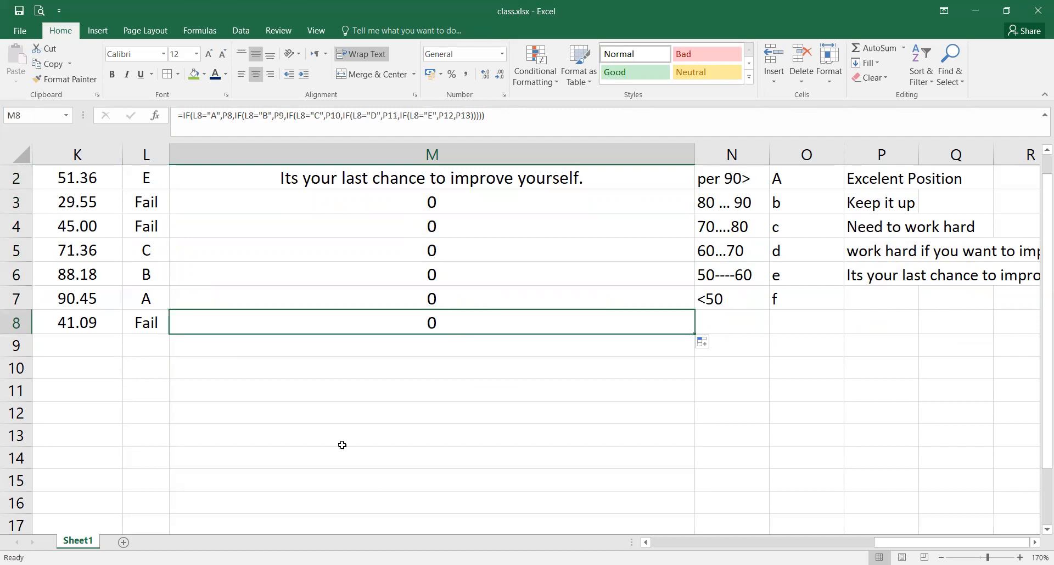
Compare the students' percentages and grades with the filled Remarks formulas and the grade table in columns N to P
{"action": "left_click", "coordinate": [645, 543]}
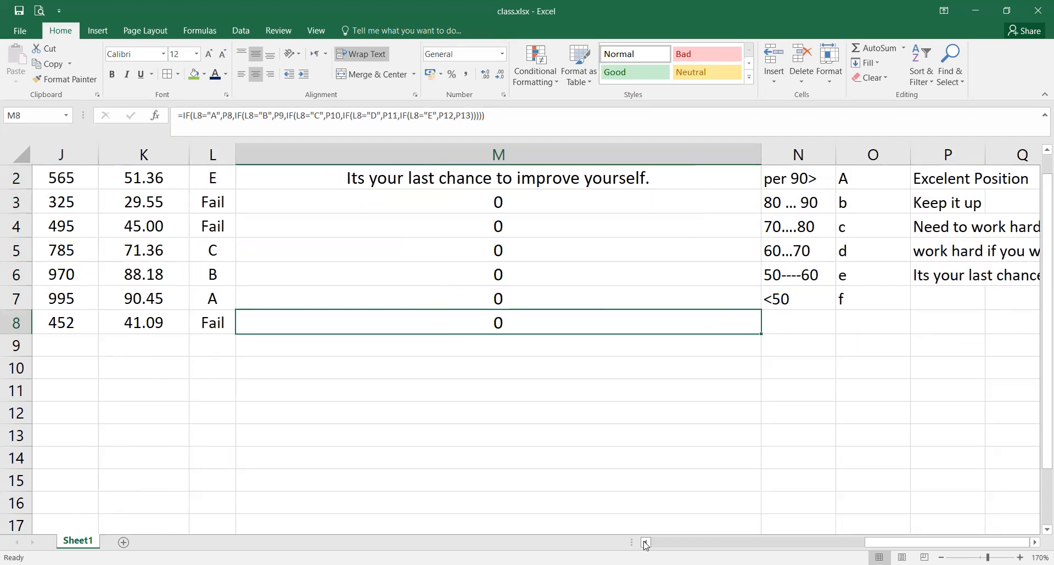
{"action": "left_click", "coordinate": [645, 542]}
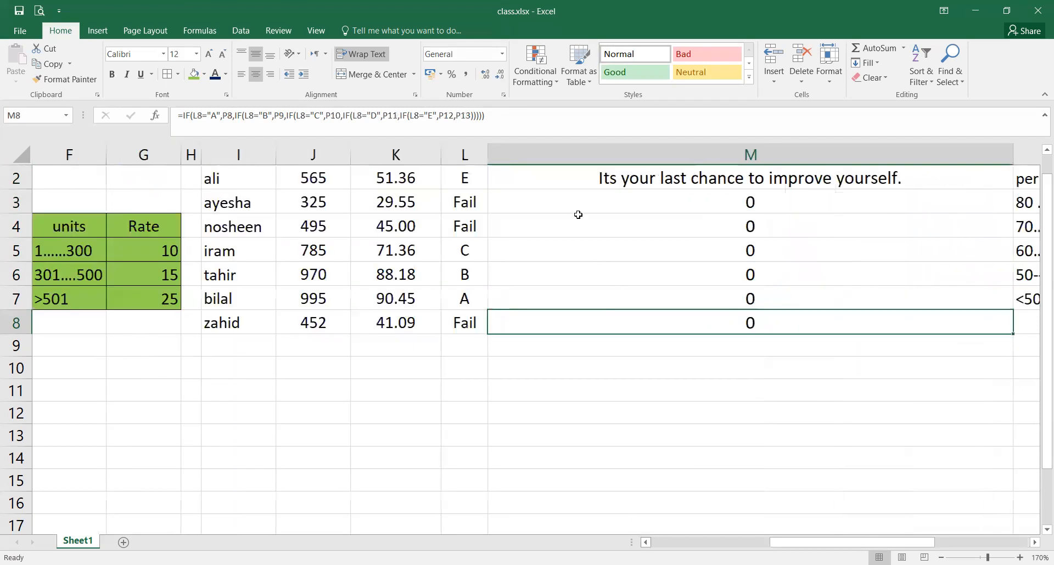
{"action": "left_click", "coordinate": [578, 217]}
{"action": "key", "text": "Down"}
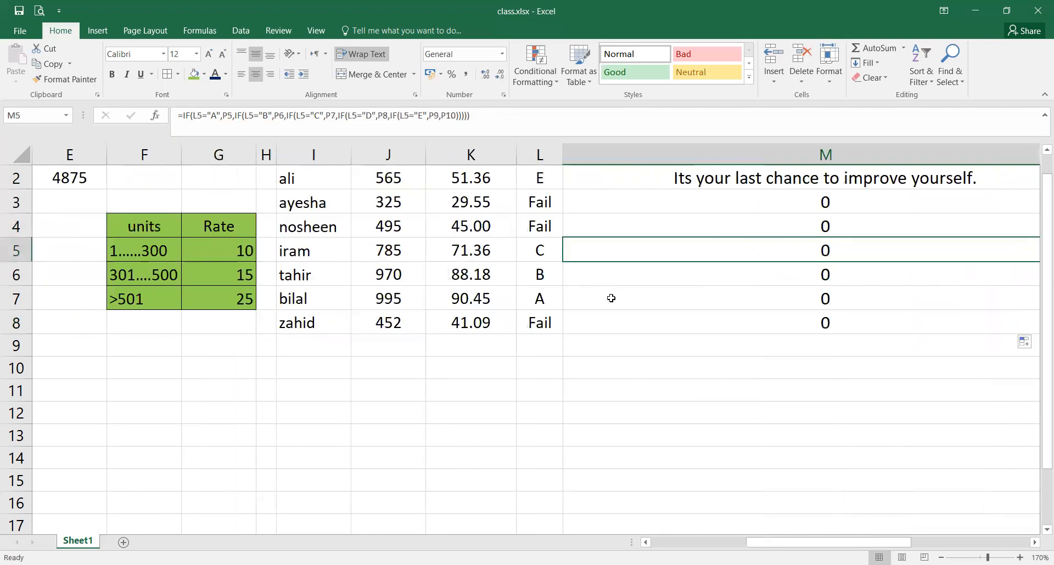
{"action": "left_click_drag", "start_coordinate": [906, 543], "coordinate": [952, 485]}
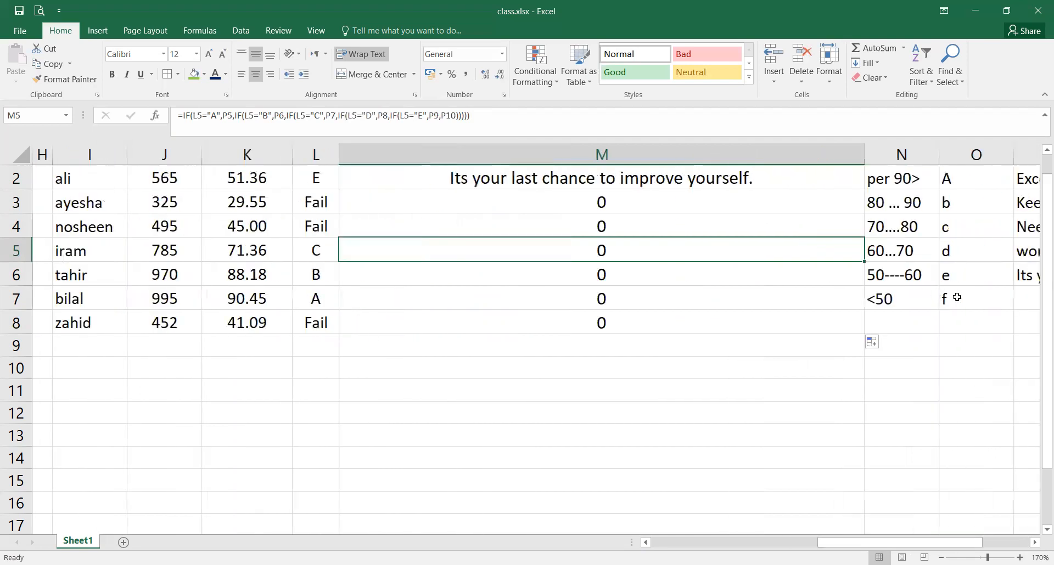
{"action": "left_click", "coordinate": [994, 299]}
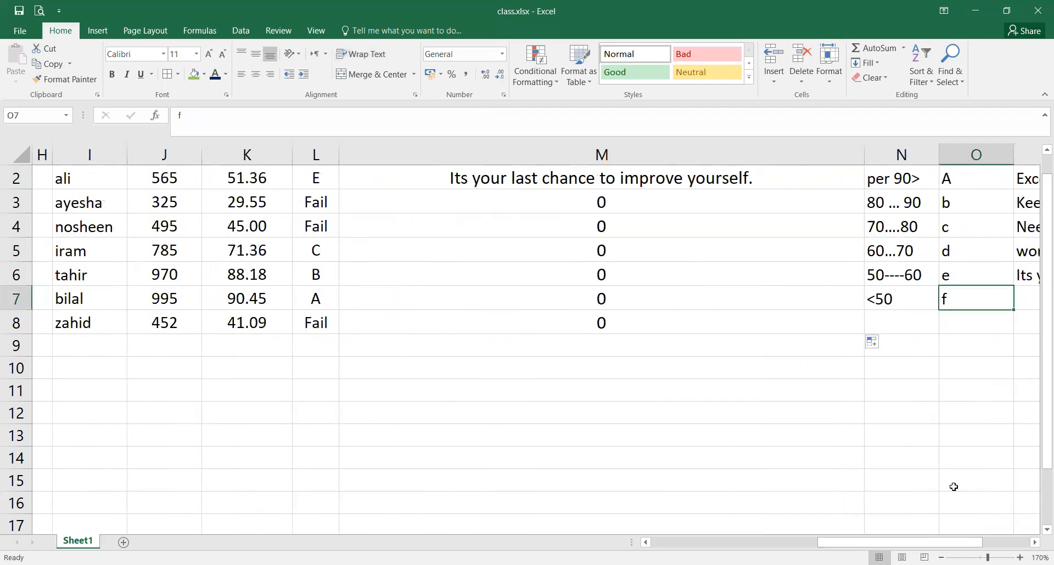
{"action": "left_click", "coordinate": [1031, 544]}
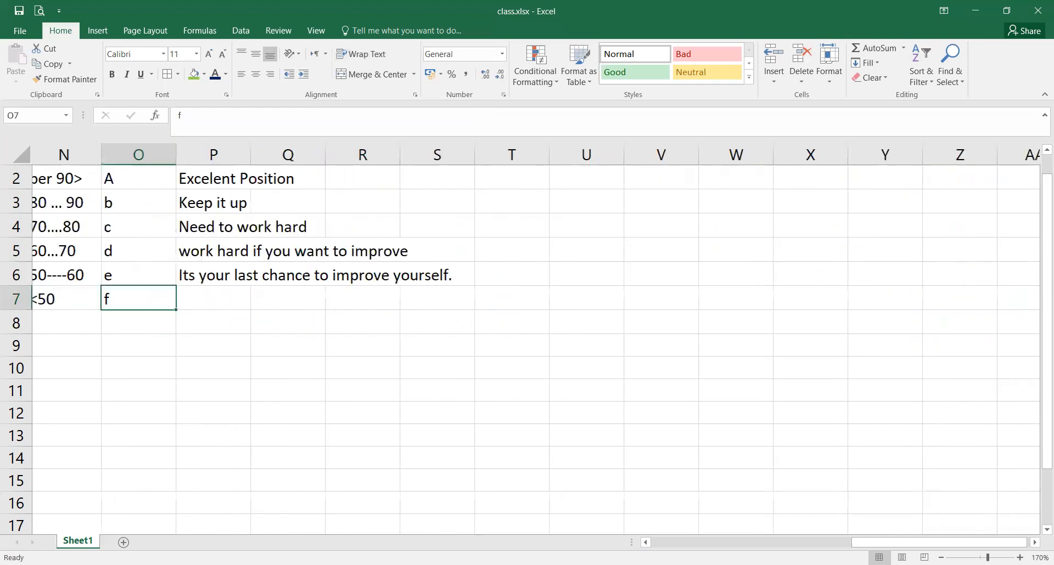
{"action": "left_click_drag", "start_coordinate": [954, 546], "coordinate": [906, 544]}
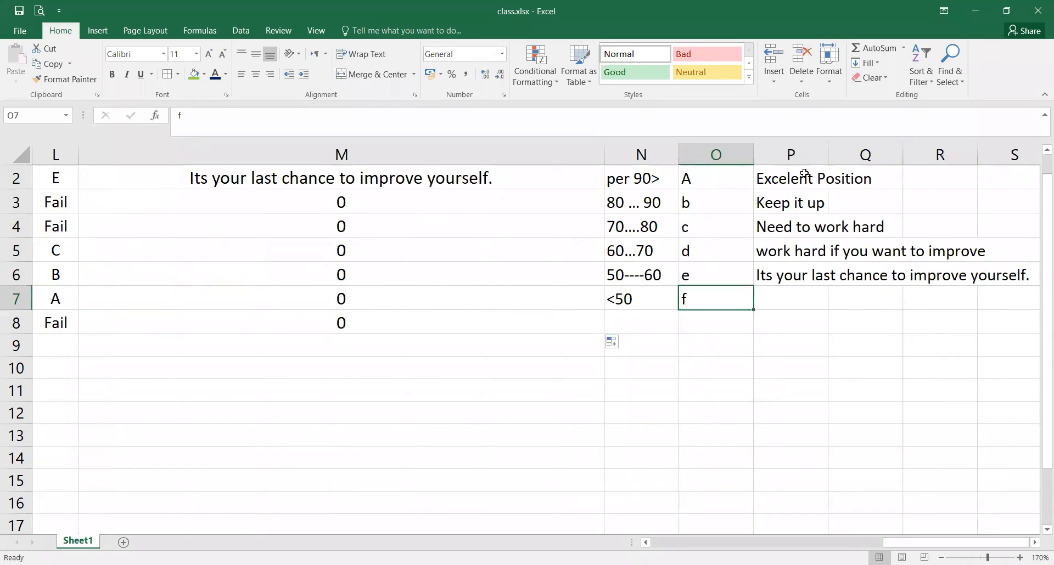
Review the remark text assigned to each grade in P2:P6
{"action": "left_click", "coordinate": [804, 174]}
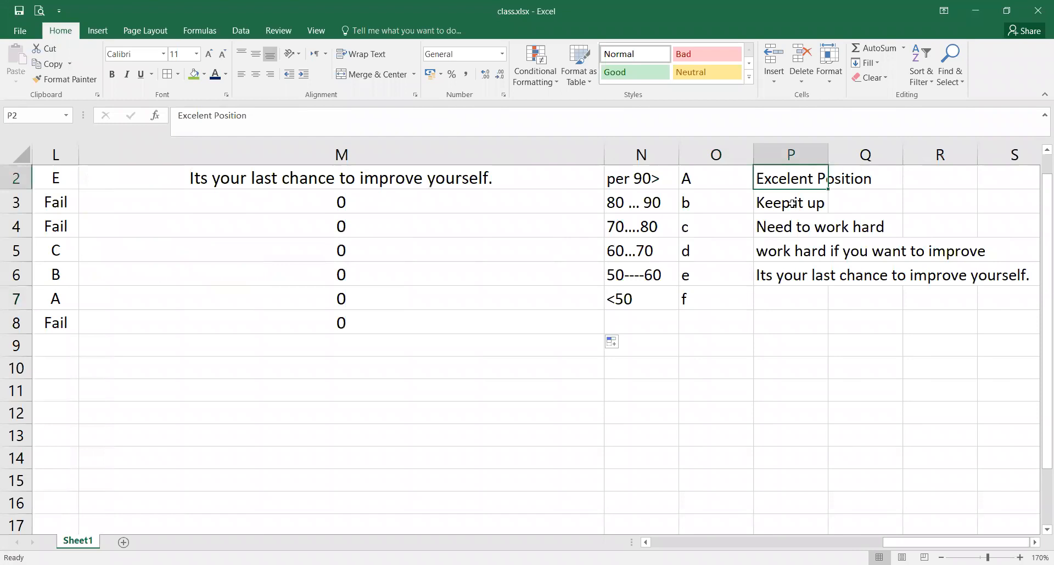
{"action": "scroll", "coordinate": [792, 203], "scroll_direction": "up", "scroll_amount": 1}
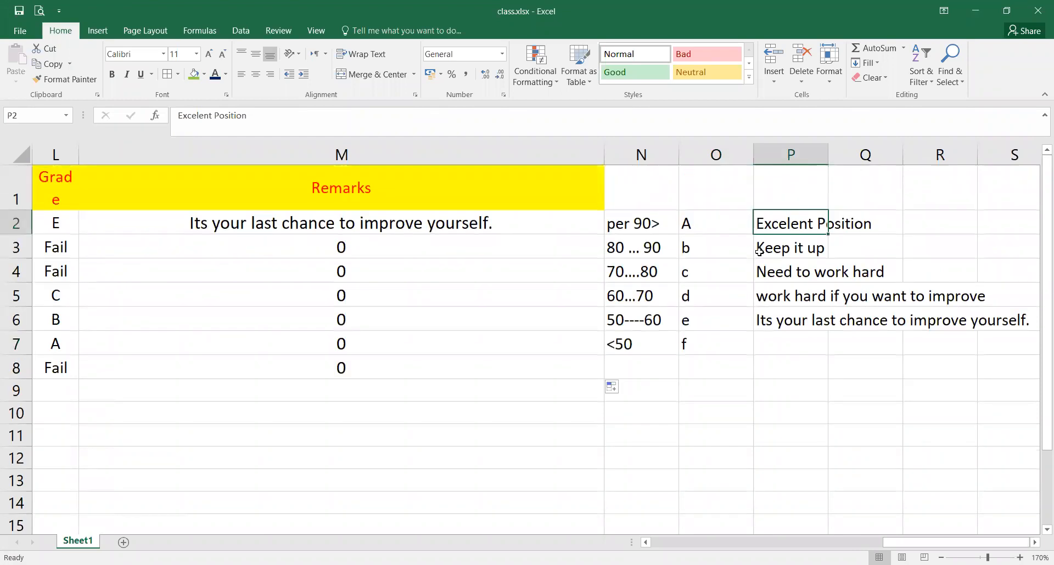
{"action": "left_click", "coordinate": [779, 248]}
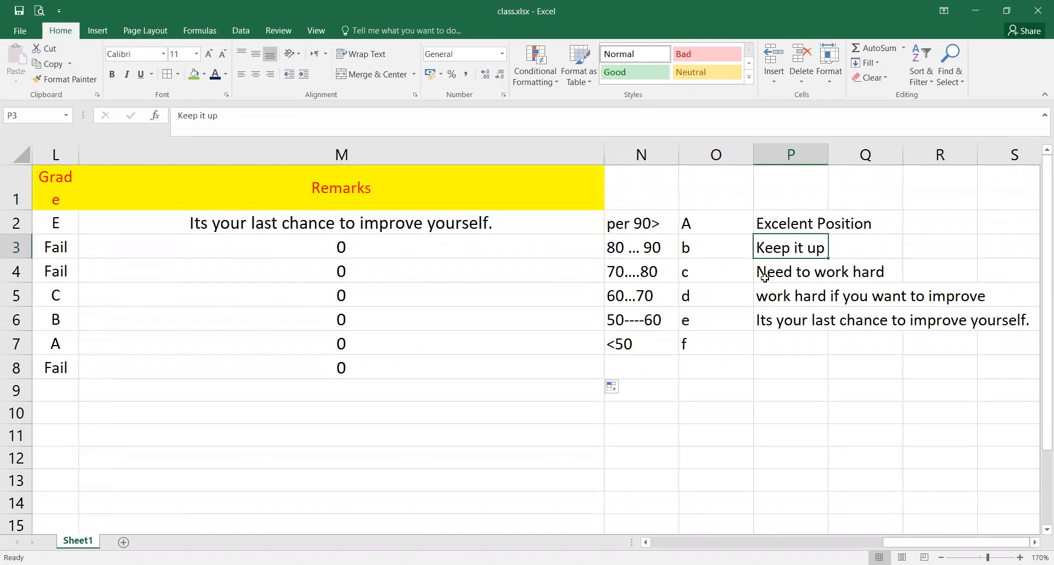
{"action": "left_click", "coordinate": [764, 278]}
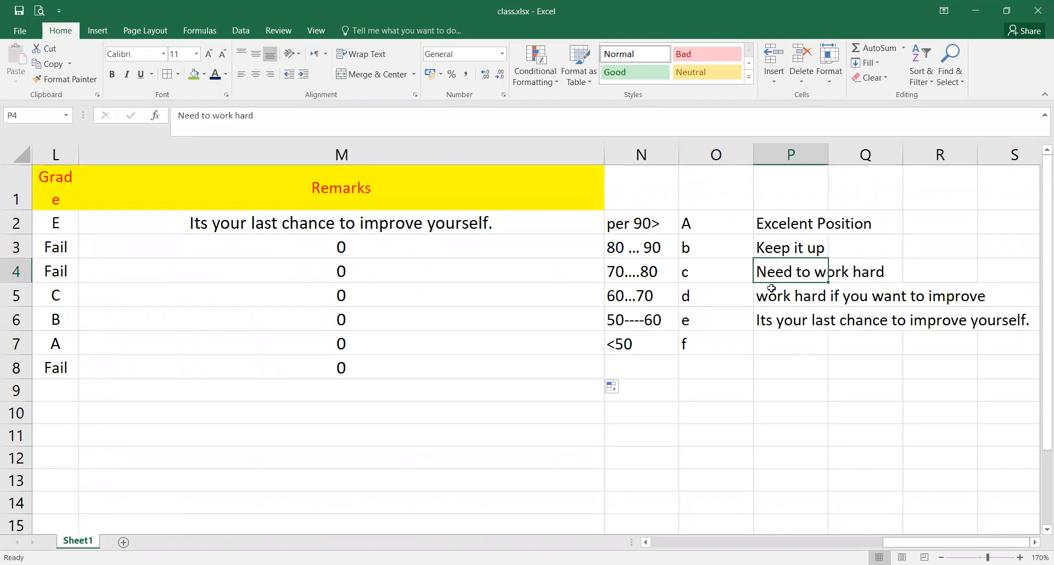
{"action": "left_click", "coordinate": [770, 321]}
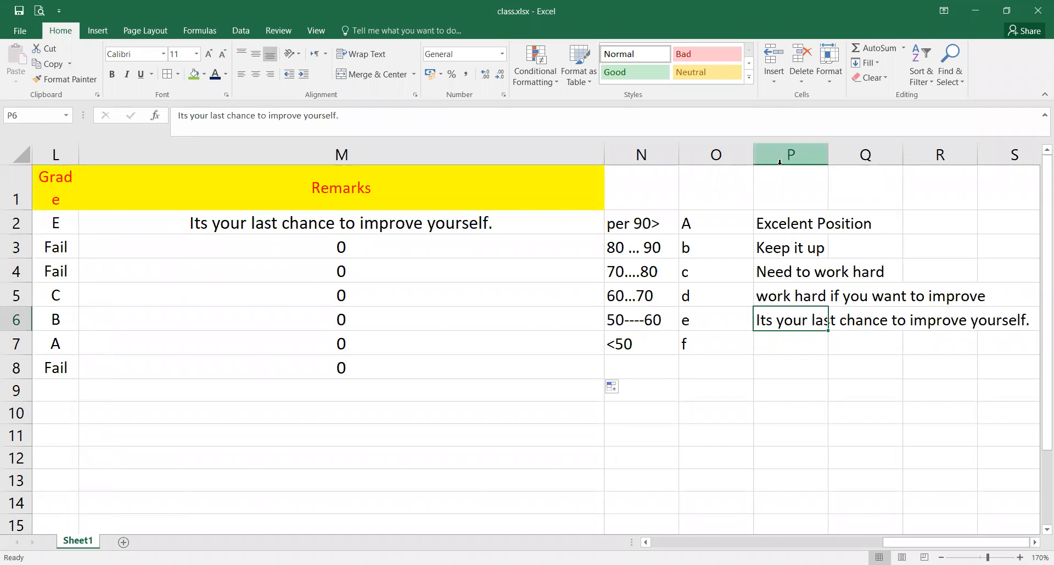
{"action": "left_click", "coordinate": [726, 226]}
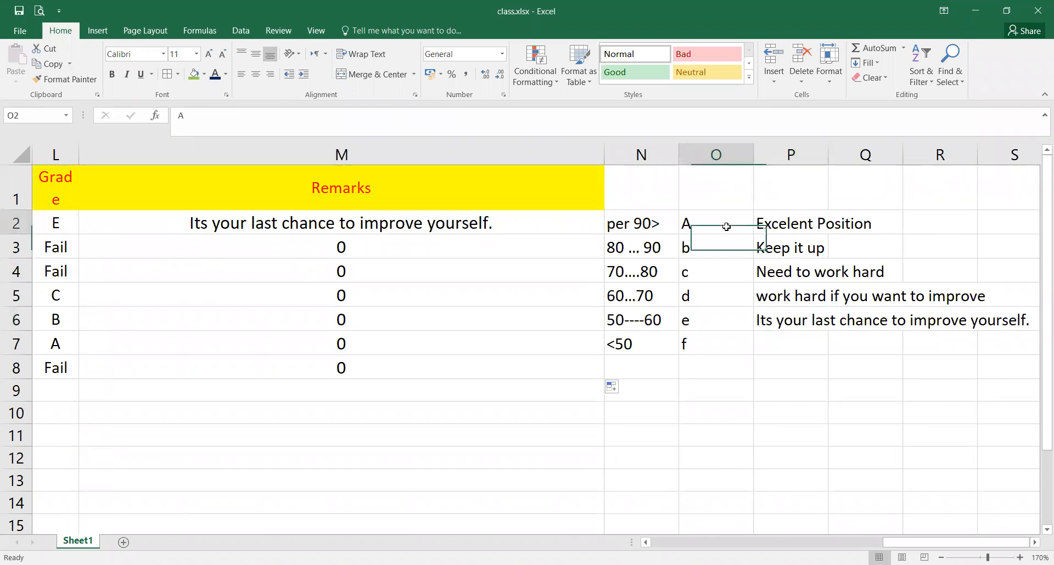
{"action": "left_click", "coordinate": [790, 226]}
{"action": "left_click", "coordinate": [780, 248]}
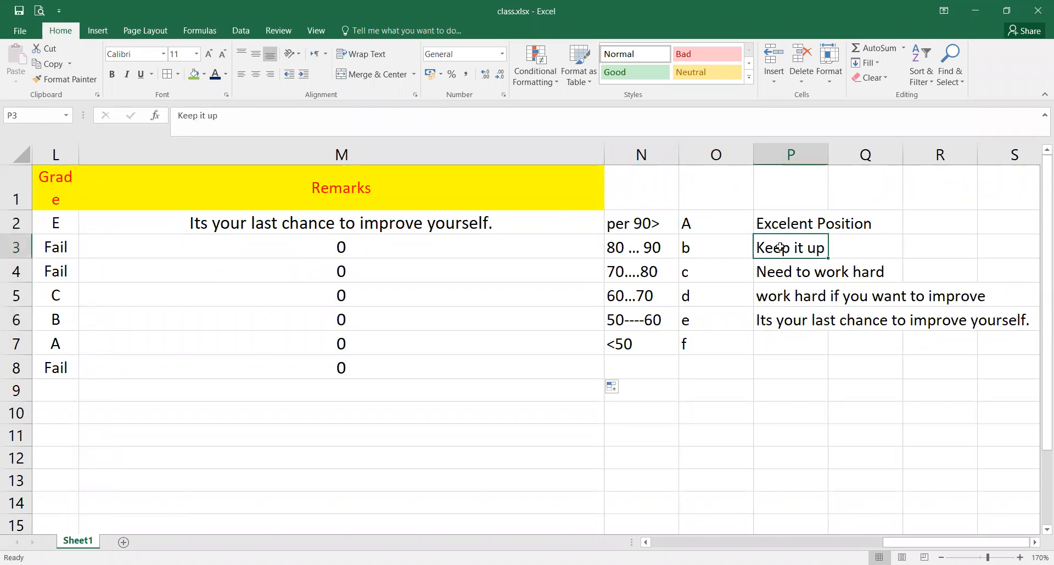
{"action": "left_click", "coordinate": [775, 274]}
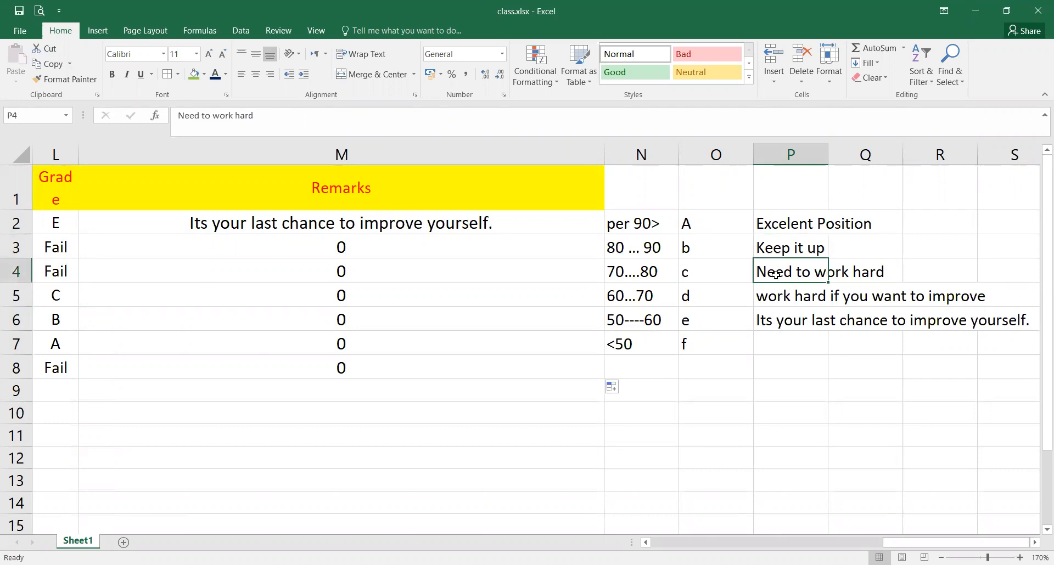
{"action": "left_click", "coordinate": [761, 298]}
{"action": "left_click", "coordinate": [761, 320]}
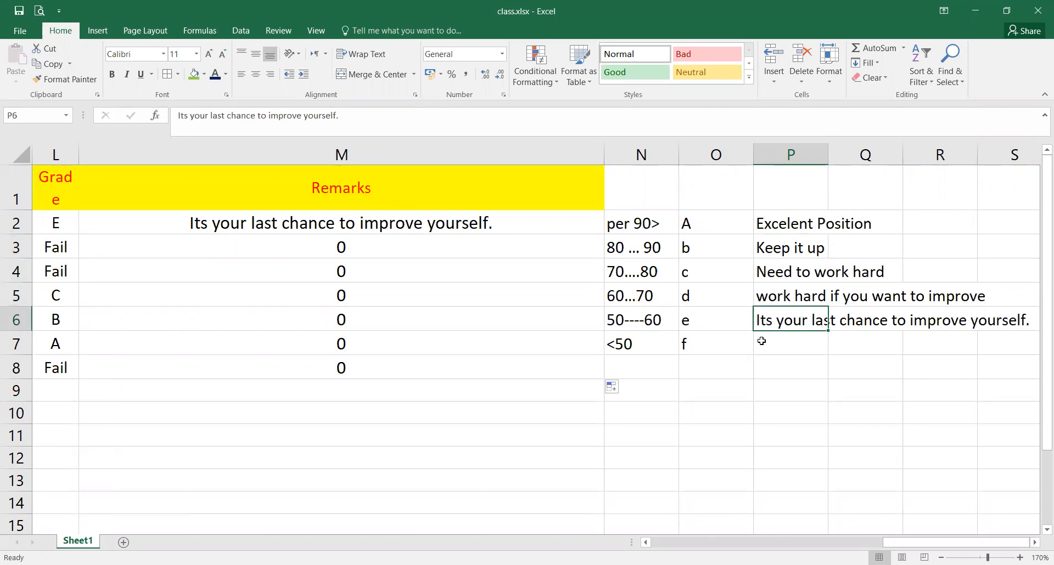
Enter the remark "Better Luck , Next Time" in P7 for grade f
{"action": "left_click", "coordinate": [761, 344]}
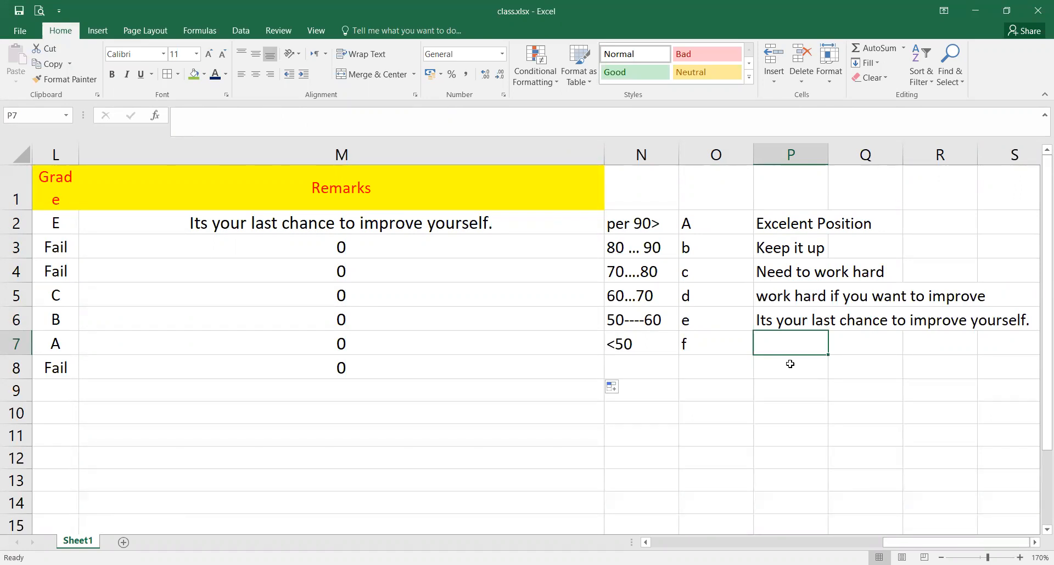
{"action": "type", "text": "W"}
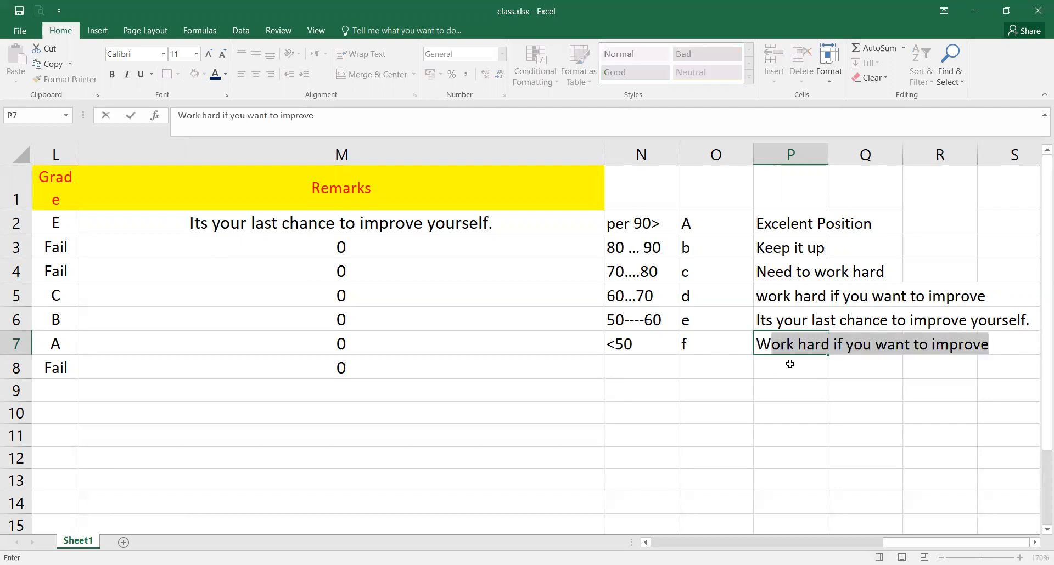
{"action": "key", "text": "BackSpace"}
{"action": "key", "text": "BackSpace"}
{"action": "type", "text": "Better Luck N"}
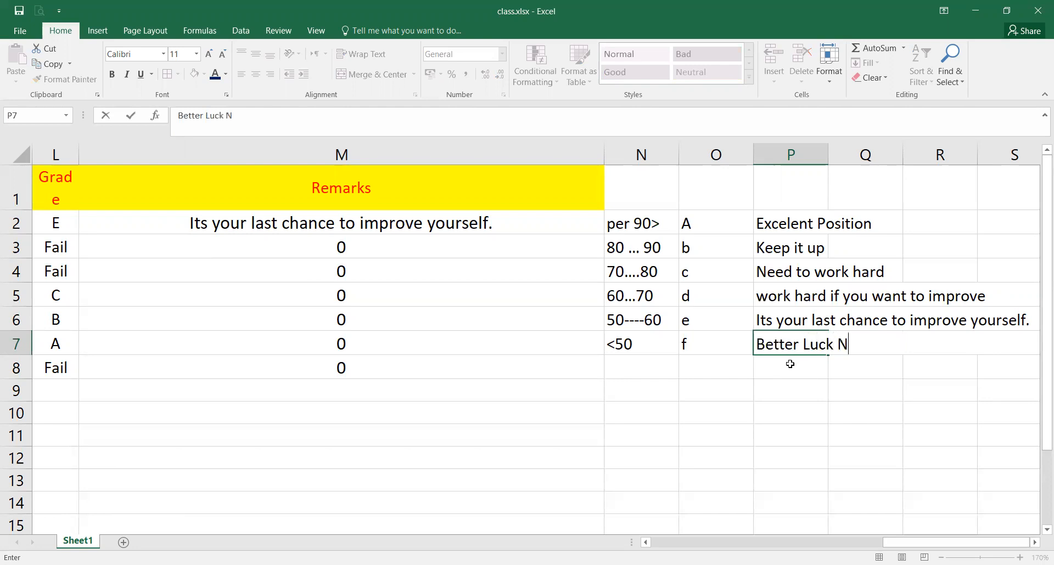
{"action": "key", "text": "BackSpace"}
{"action": "type", "text": ", Next Time"}
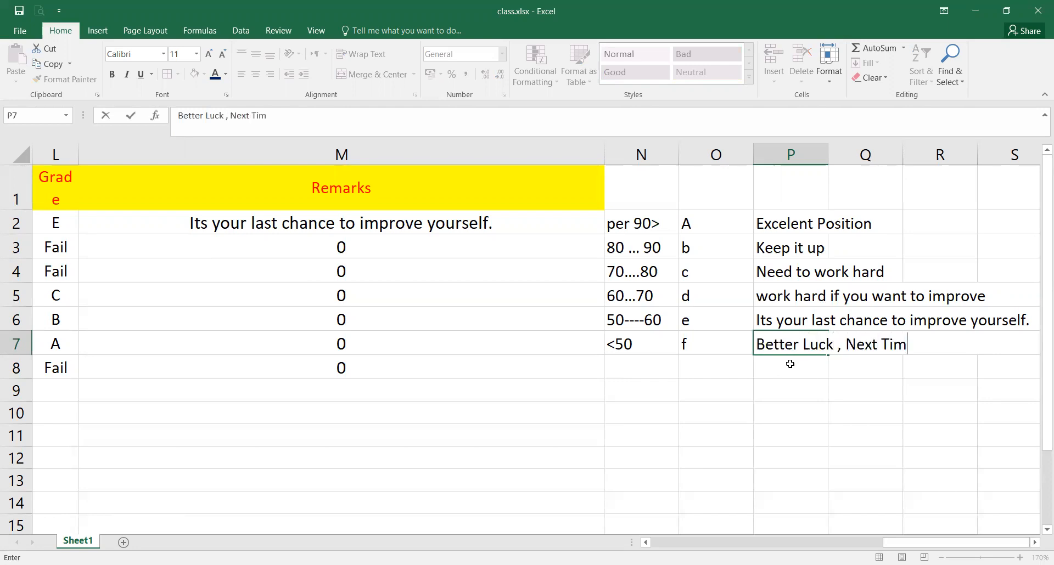
{"action": "key", "text": "Return"}
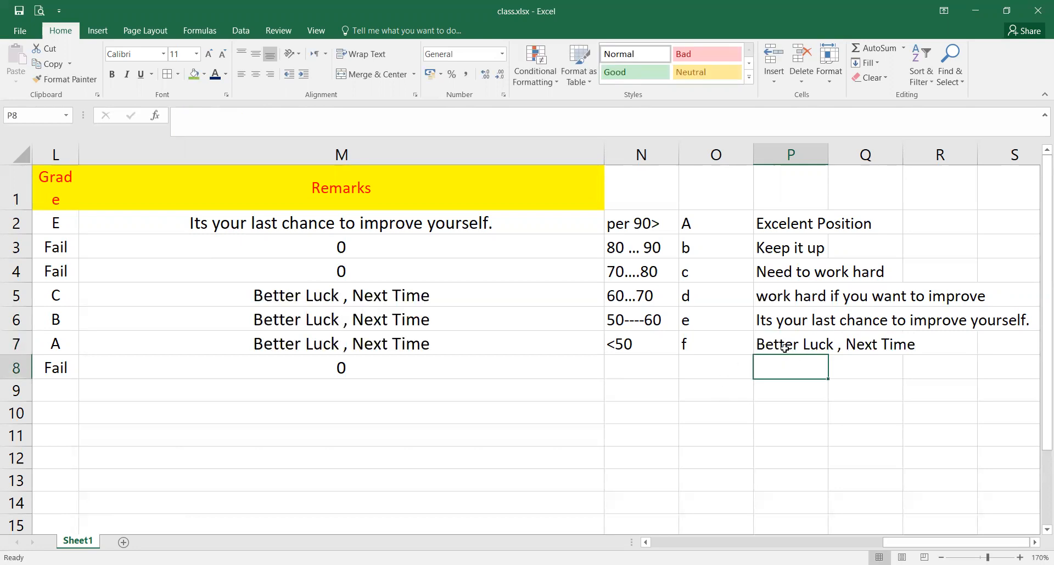
Trace the cell references of the Remarks formulas in M2 and M5 against the remark texts in column P
{"action": "left_click", "coordinate": [785, 347]}
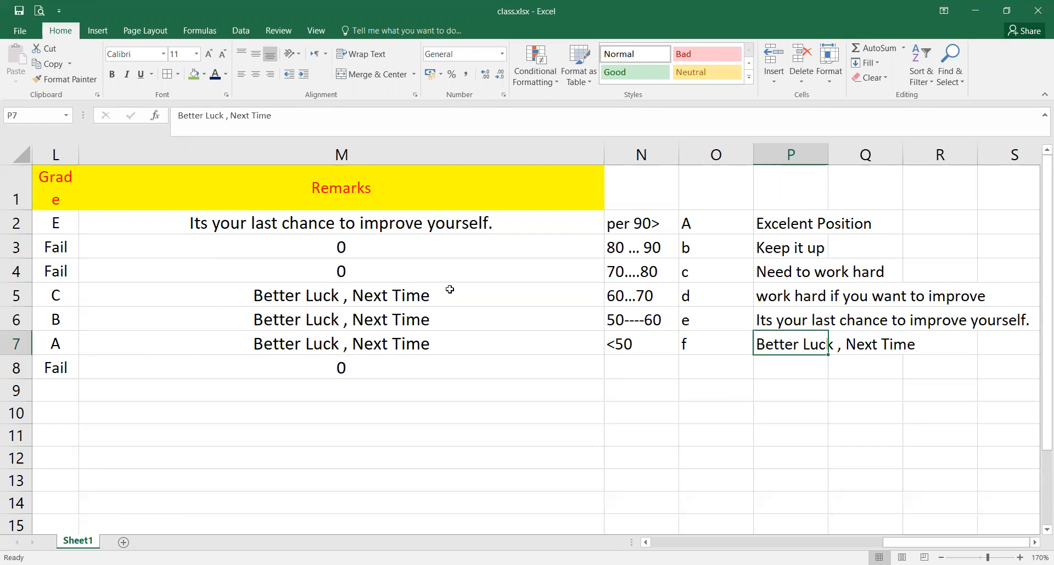
{"action": "left_click", "coordinate": [310, 224]}
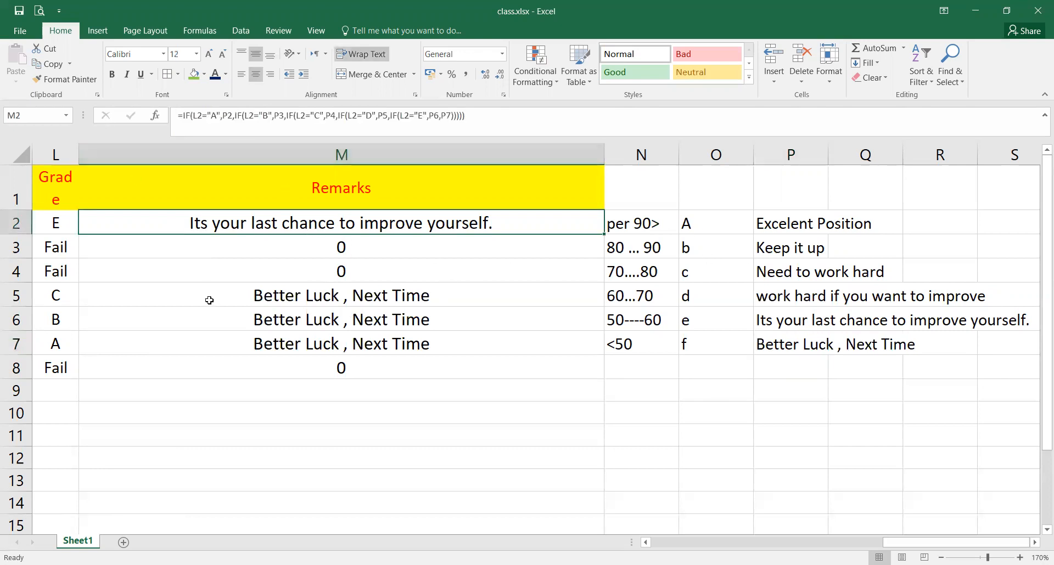
{"action": "key", "text": "F2"}
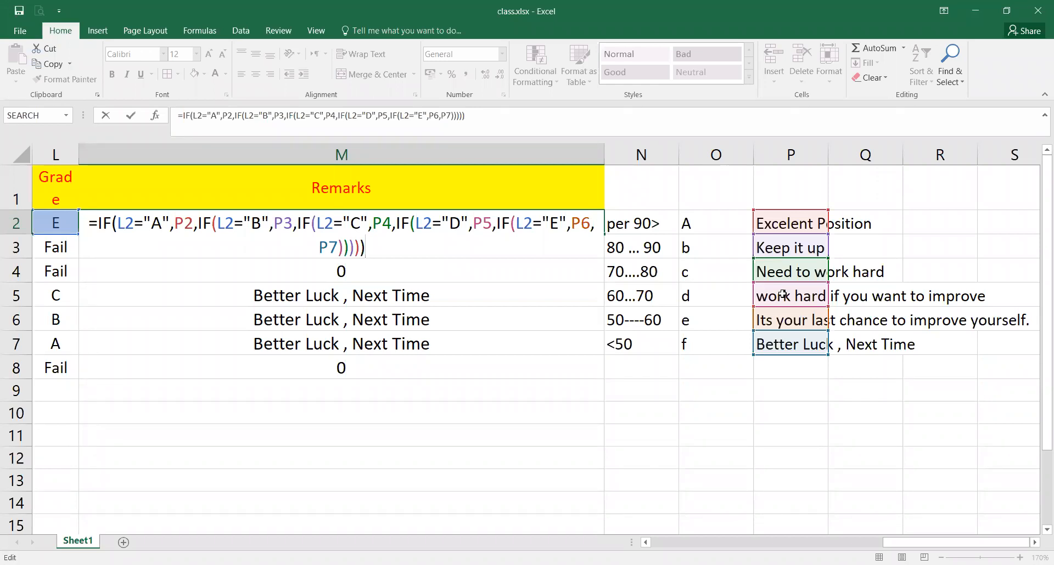
{"action": "left_click", "coordinate": [779, 344]}
{"action": "left_click", "coordinate": [359, 294]}
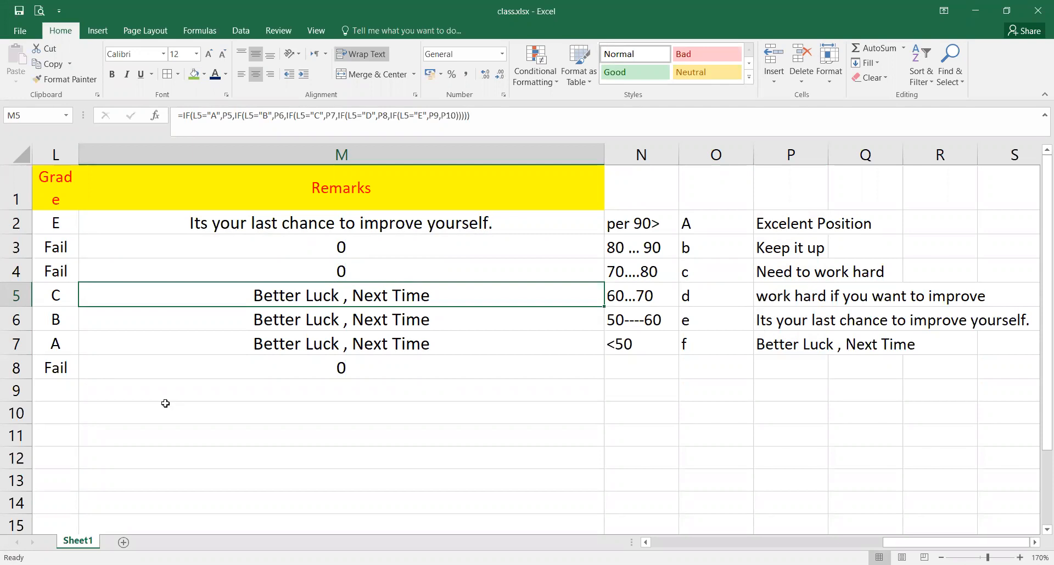
{"action": "key", "text": "F2"}
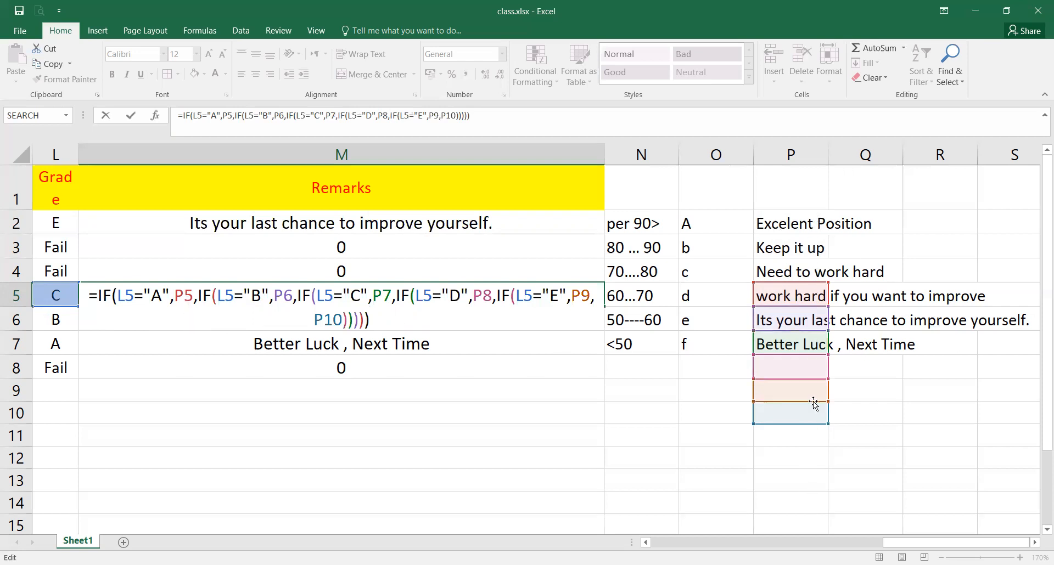
Clear the Remarks formulas from M3:M8
{"action": "left_click", "coordinate": [365, 349]}
{"action": "left_click_drag", "start_coordinate": [350, 252], "coordinate": [365, 366]}
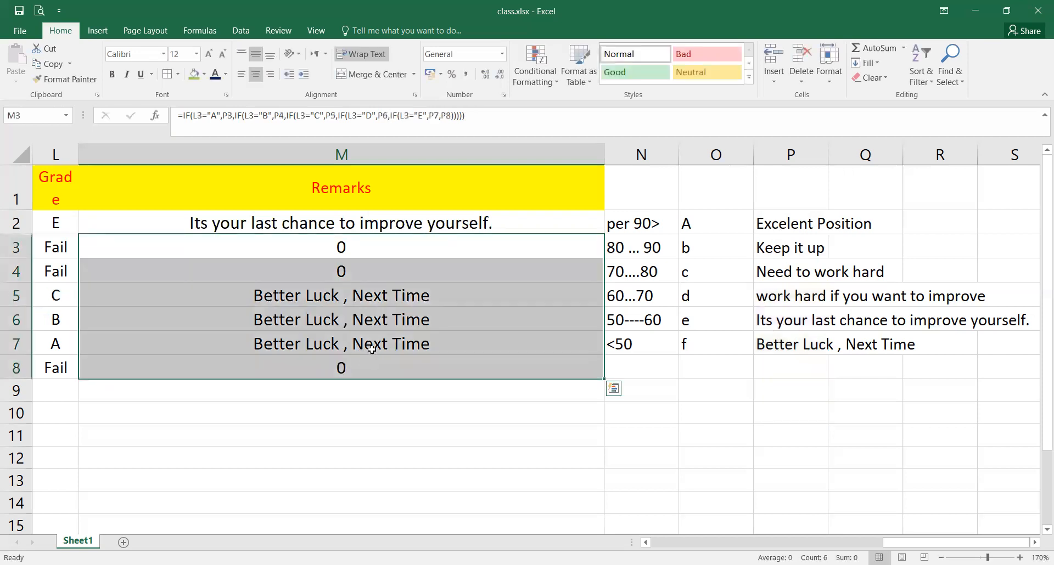
{"action": "key", "text": "Delete"}
In the M2 Remarks formula, make the references for grades A to D absolute as $P$2, $P$3, $P$4 and $P$5
{"action": "left_click", "coordinate": [342, 226]}
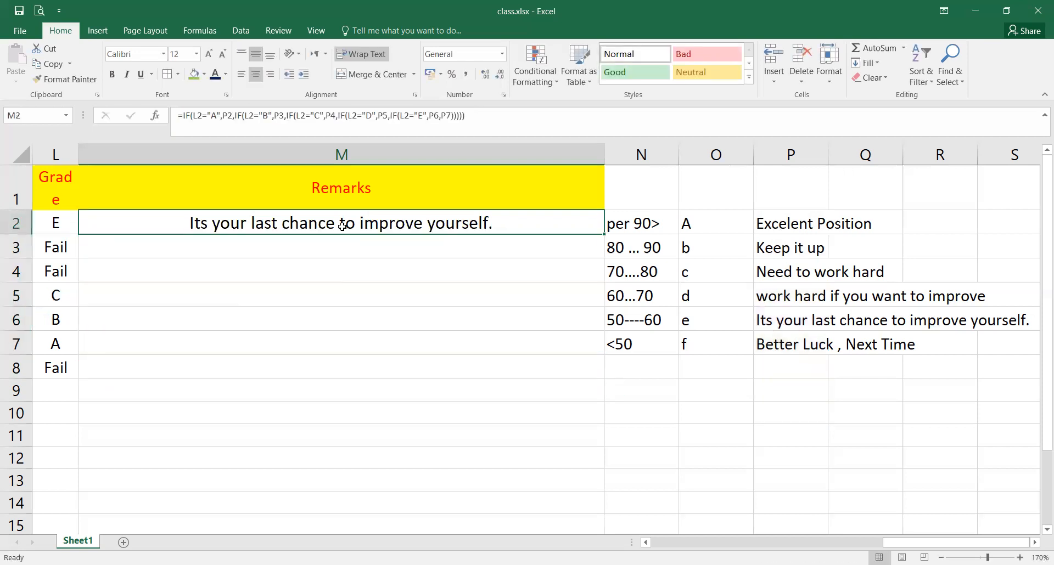
{"action": "double_click", "coordinate": [342, 225]}
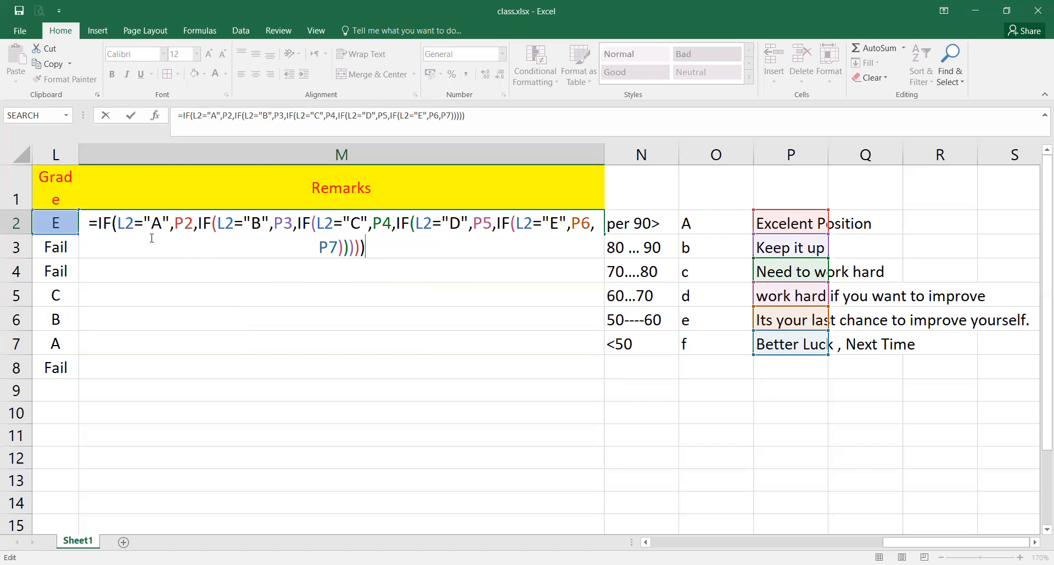
{"action": "left_click", "coordinate": [182, 224]}
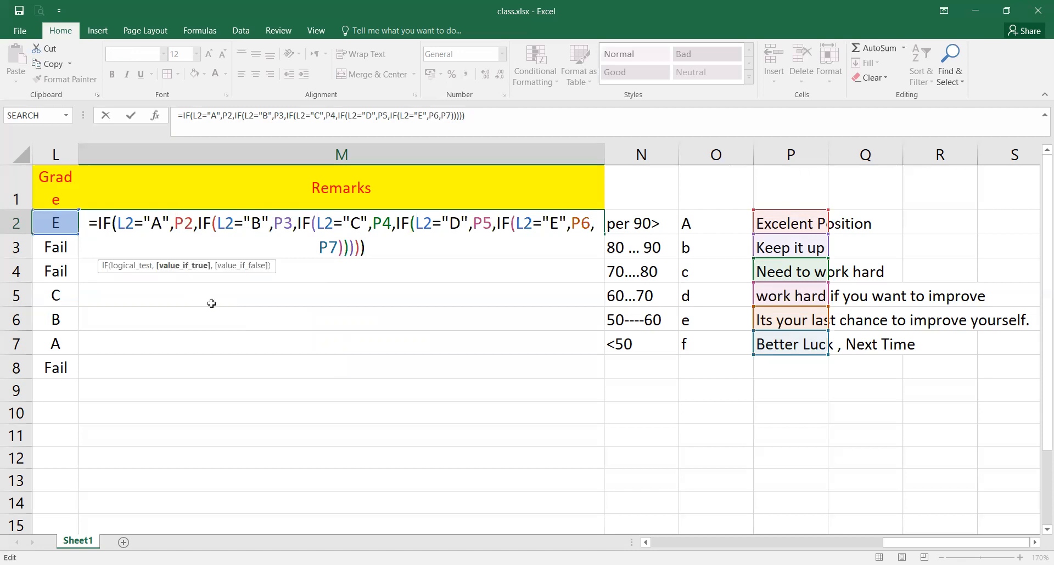
{"action": "key", "text": "F4"}
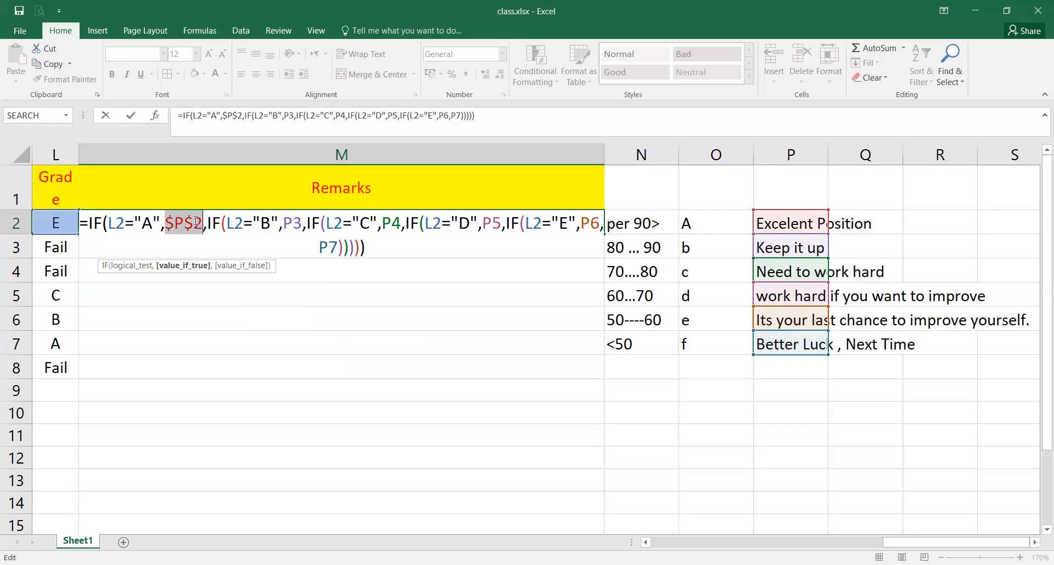
{"action": "left_click", "coordinate": [296, 223]}
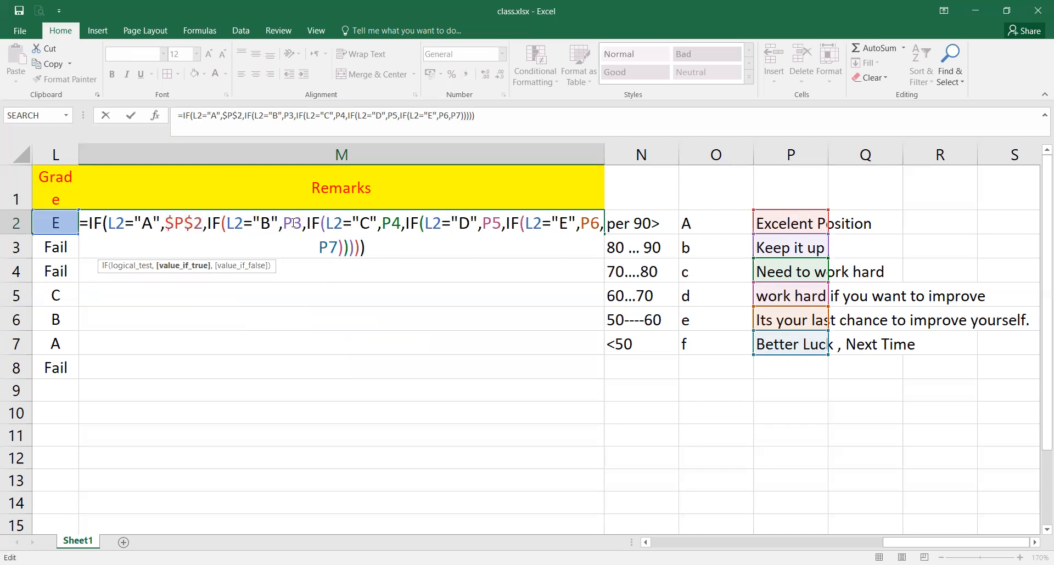
{"action": "key", "text": "F4"}
{"action": "left_click", "coordinate": [414, 223]}
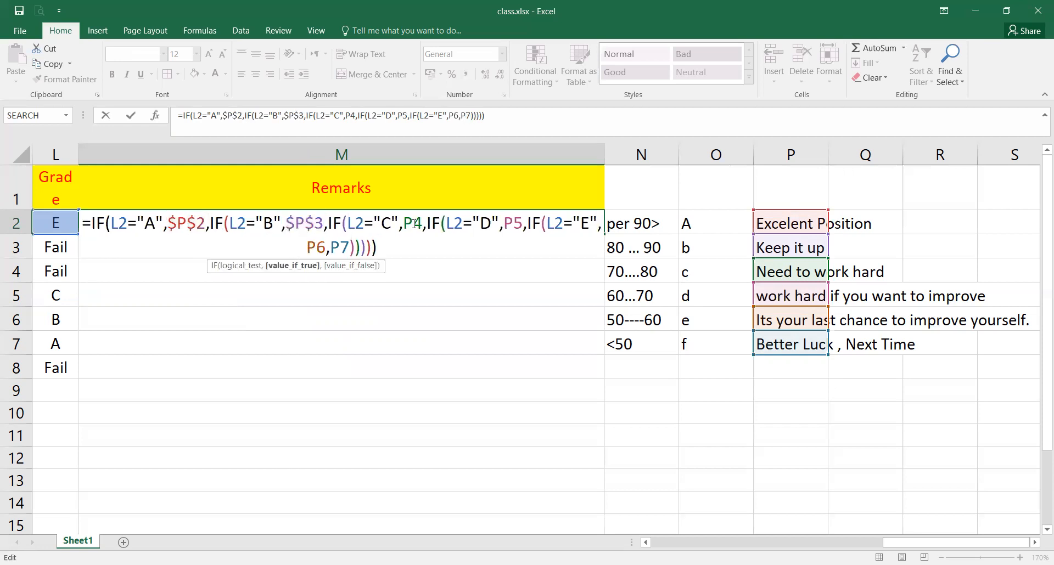
{"action": "key", "text": "F4"}
{"action": "left_click", "coordinate": [536, 226]}
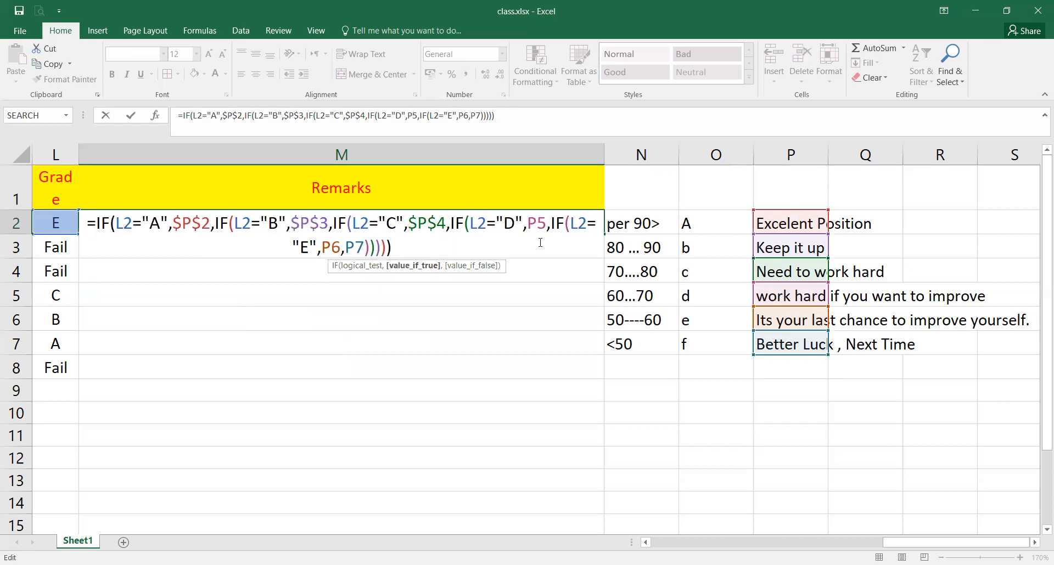
{"action": "key", "text": "F4"}
{"action": "left_click", "coordinate": [289, 253]}
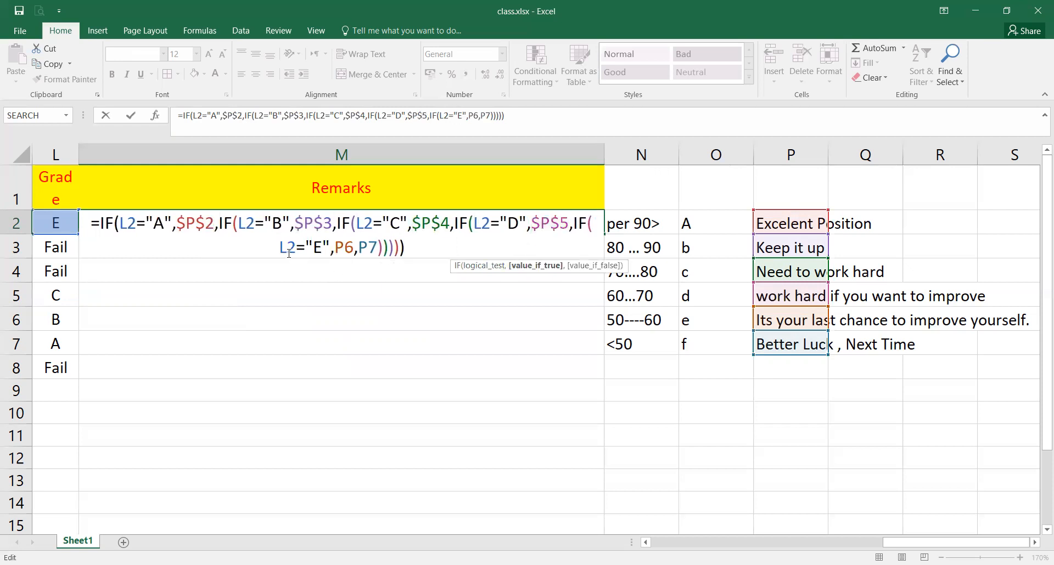
{"action": "key", "text": "F4"}
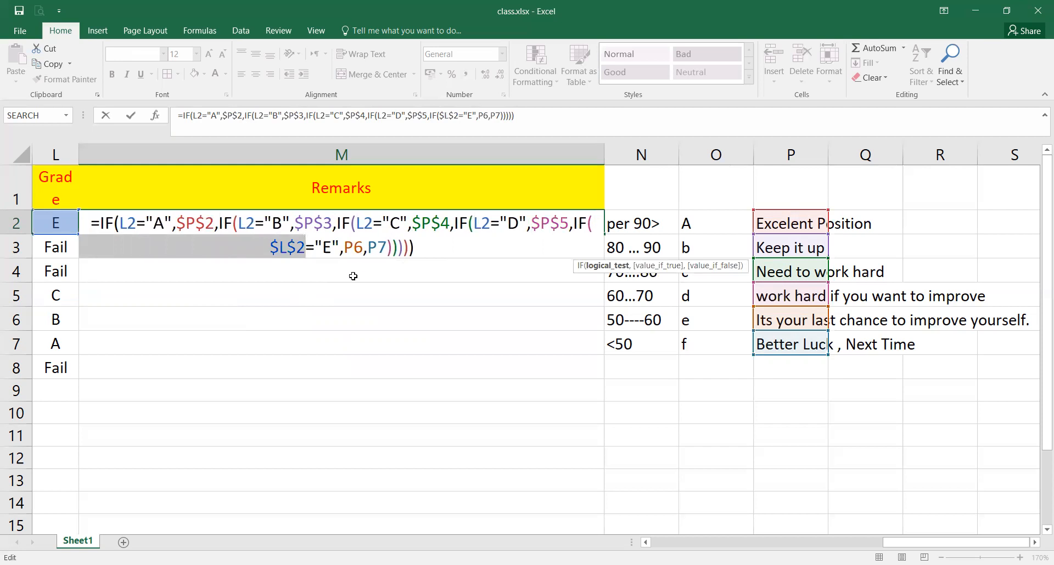
{"action": "key", "text": "ctrl+z"}
Make the last two remark references in the M2 formula absolute as $P$6 and $P$7, and commit the formula
{"action": "left_click", "coordinate": [350, 252]}
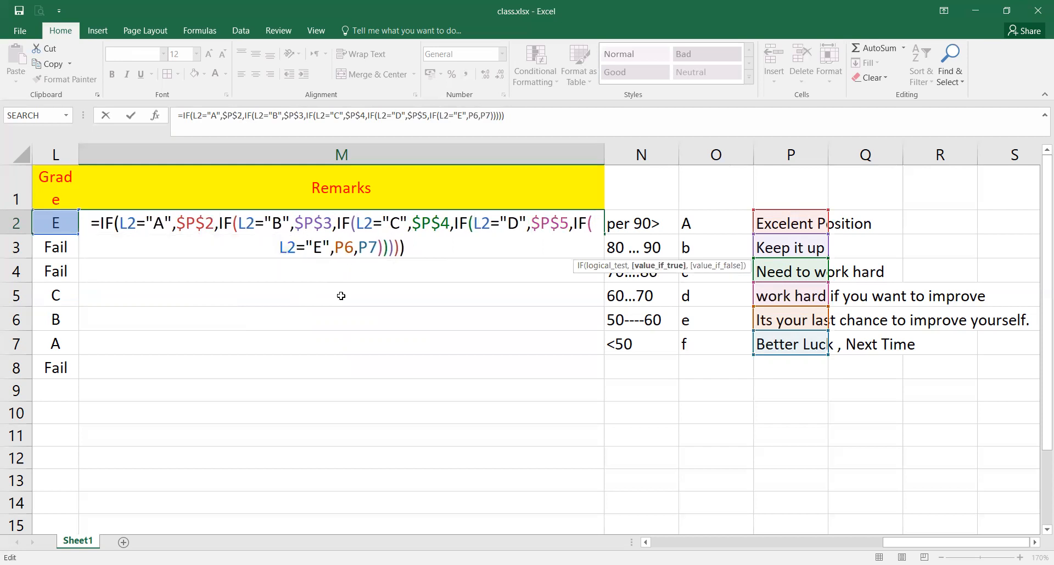
{"action": "key", "text": "F4"}
{"action": "left_click", "coordinate": [379, 250]}
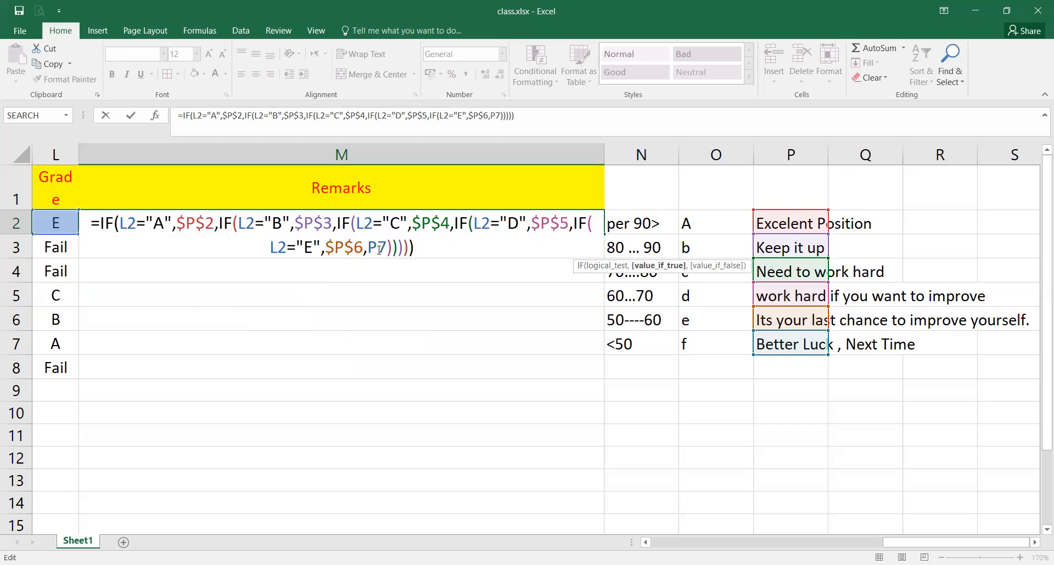
{"action": "key", "text": "F4"}
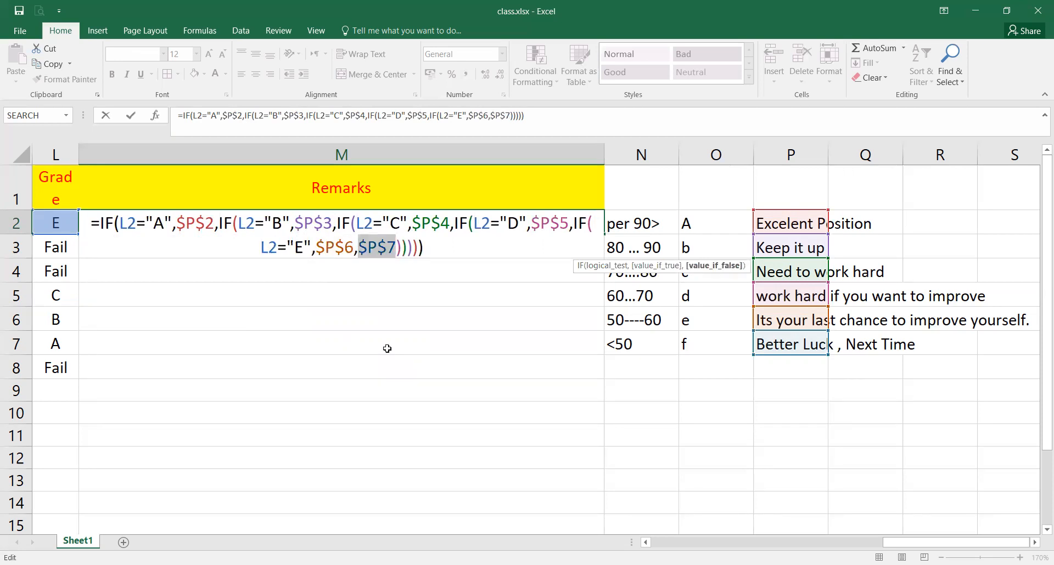
{"action": "key", "text": "Return"}
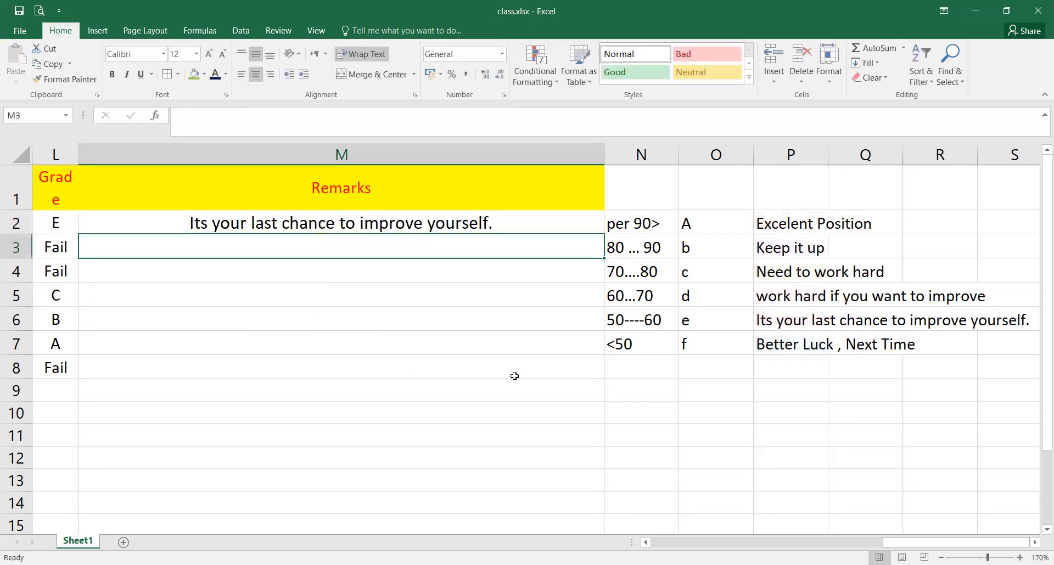
Fill the Remarks formula from M2 down to M8 and narrow column M to just fit the longest remark
{"action": "left_click", "coordinate": [523, 226]}
{"action": "left_click_drag", "start_coordinate": [605, 235], "coordinate": [556, 371]}
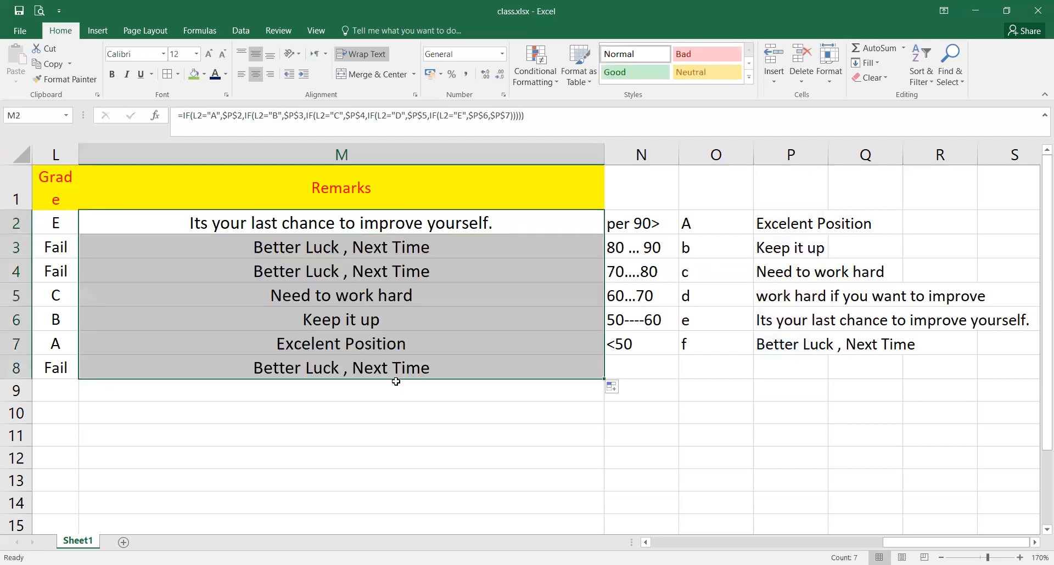
{"action": "left_click_drag", "start_coordinate": [604, 149], "coordinate": [394, 168]}
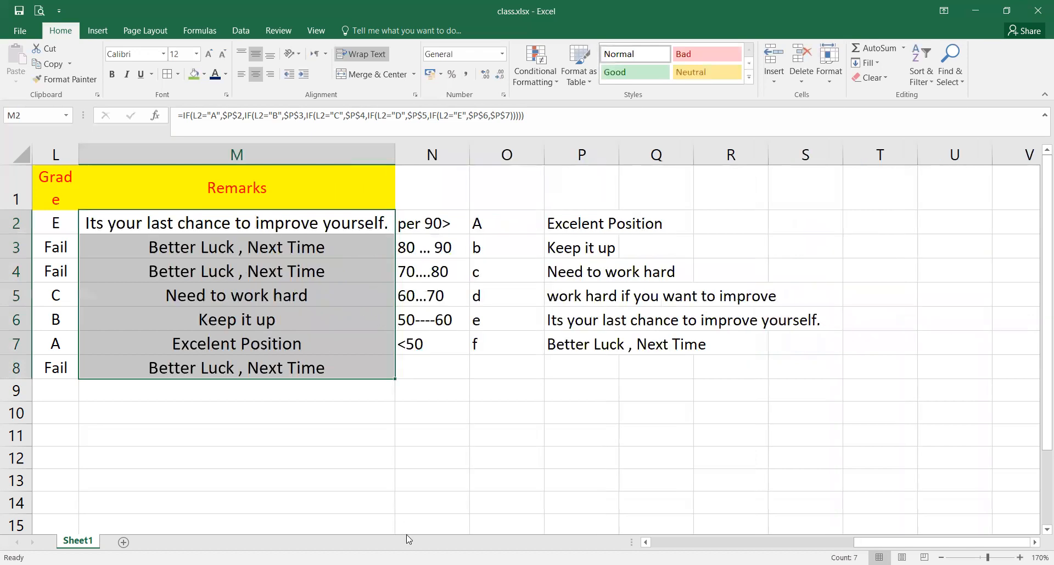
Set the obtained marks in J3 to 750 to test the grade and remark formulas
{"action": "left_click", "coordinate": [700, 542]}
{"action": "left_click_drag", "start_coordinate": [719, 546], "coordinate": [817, 545]}
{"action": "left_click", "coordinate": [705, 475]}
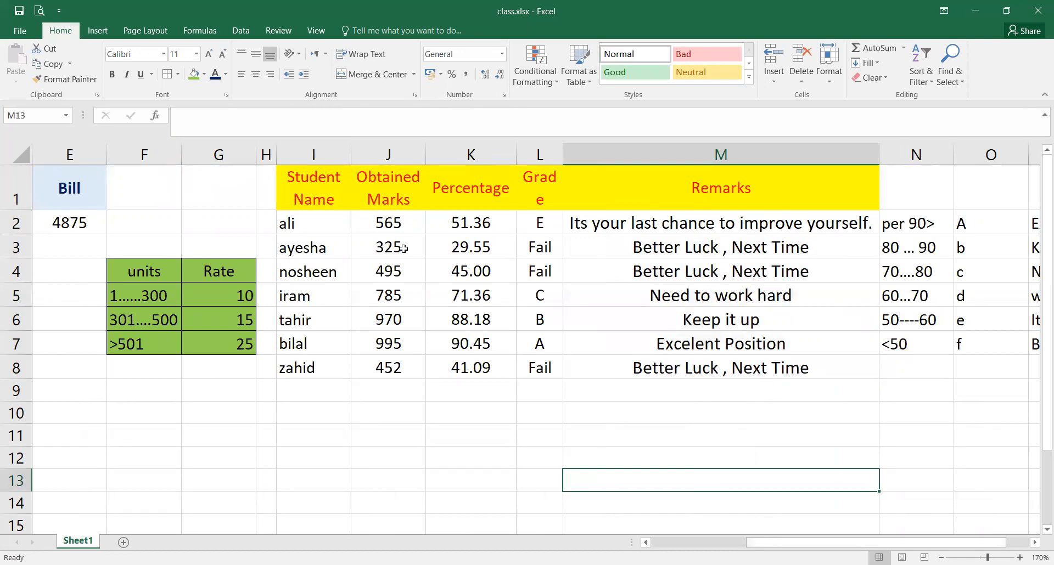
{"action": "left_click", "coordinate": [384, 248]}
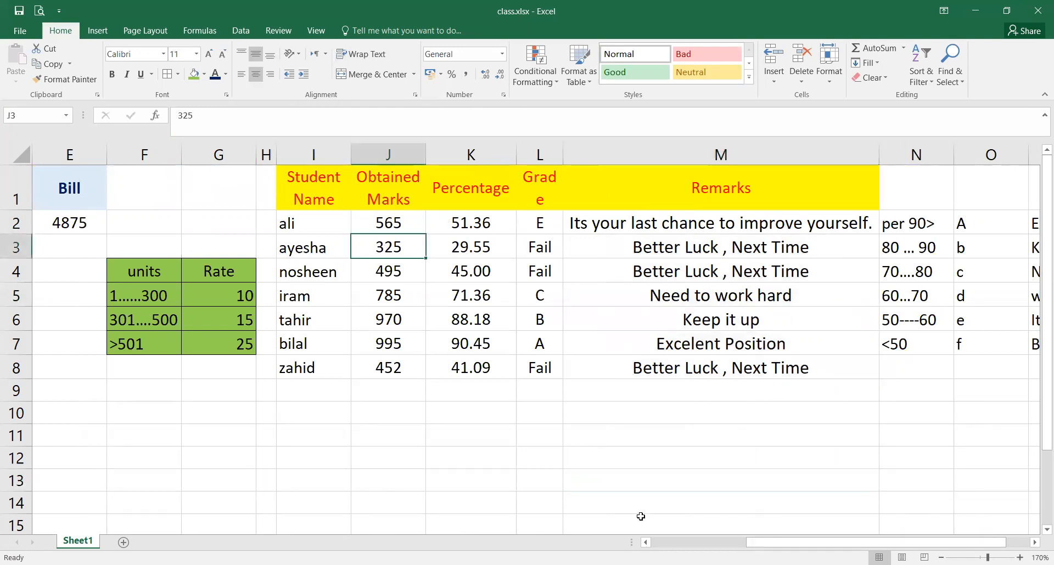
{"action": "type", "text": "750"}
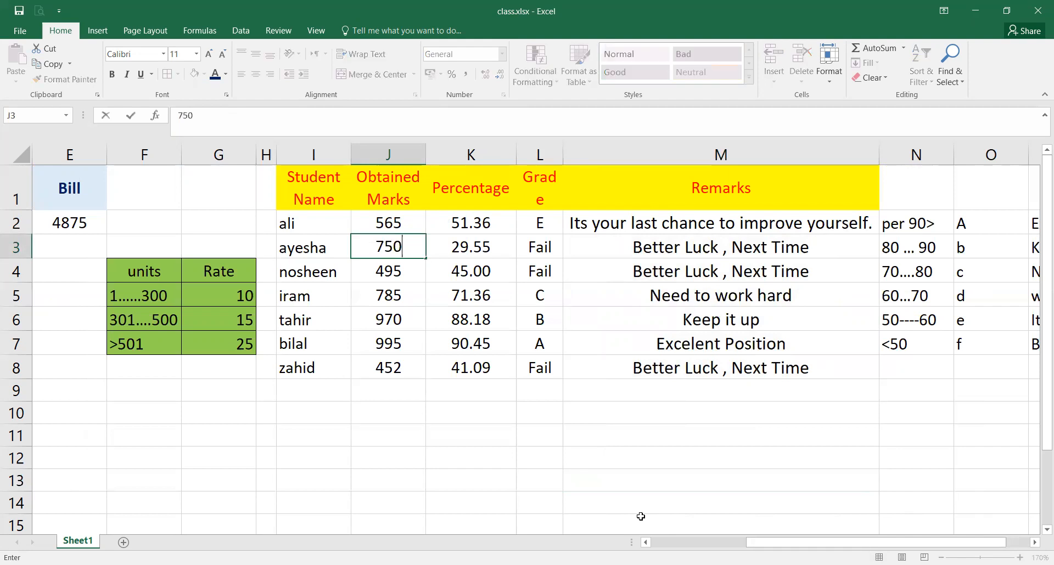
{"action": "key", "text": "Return"}
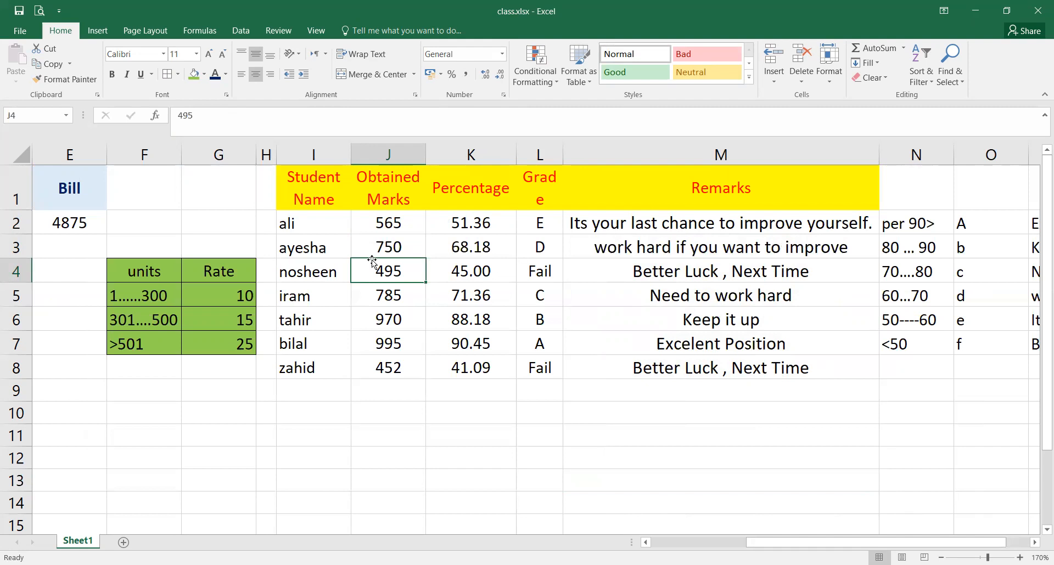
Set the obtained marks in J3 to 1010
{"action": "left_click", "coordinate": [384, 247]}
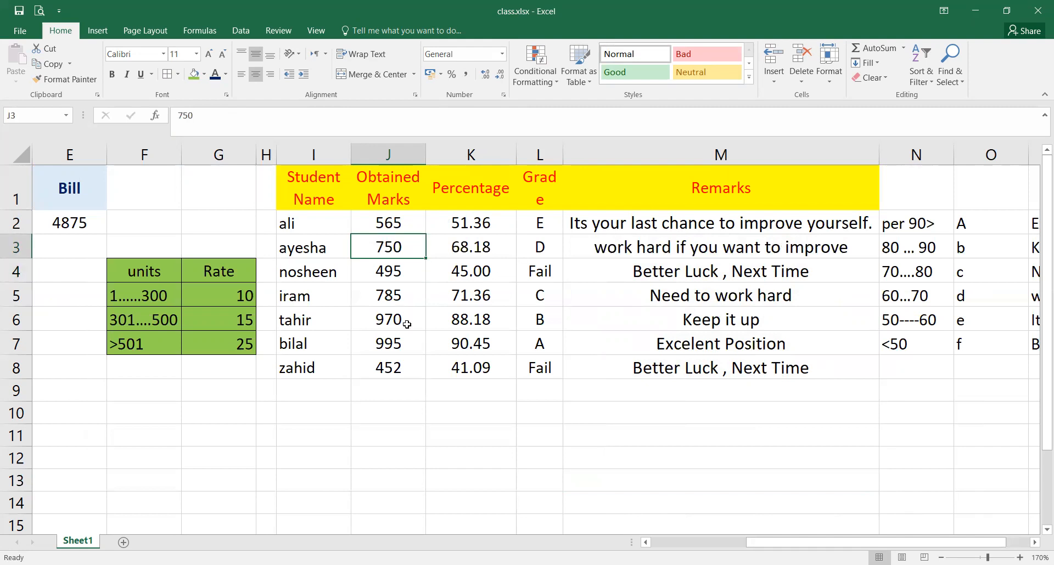
{"action": "type", "text": "1010"}
{"action": "key", "text": "ctrl+Return"}
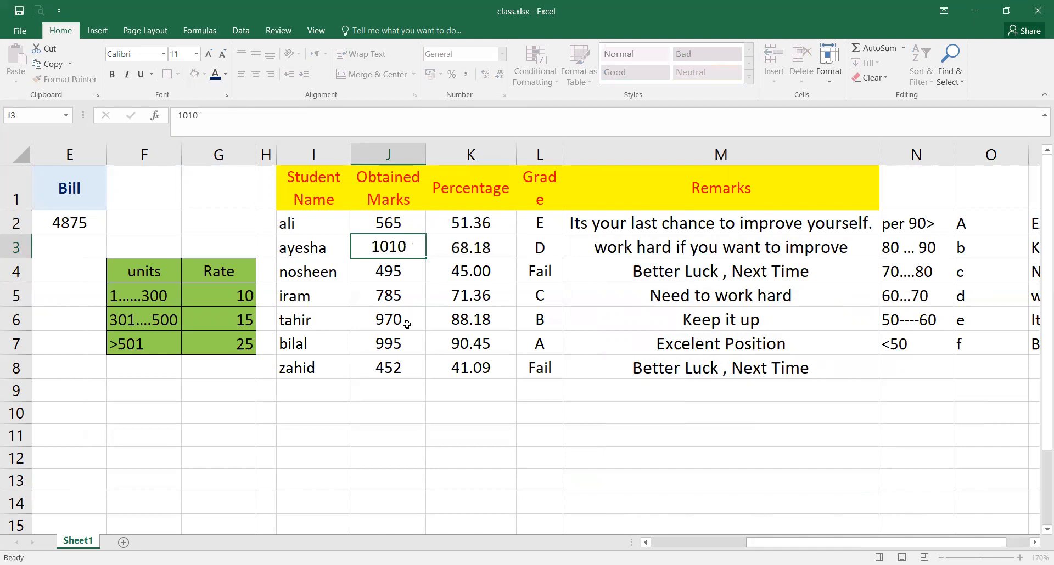
{"action": "key", "text": "Return"}
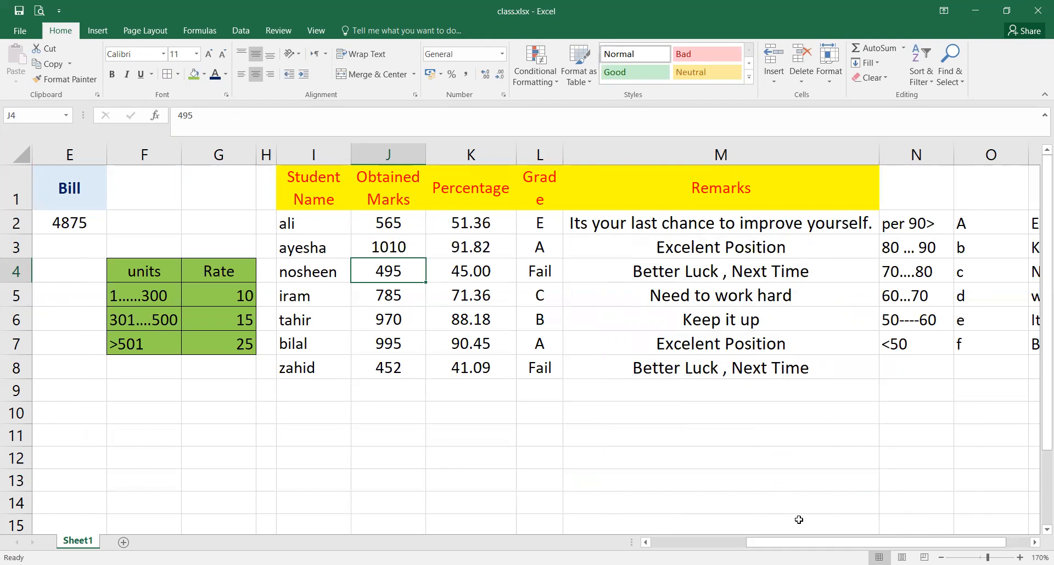
Replace the grade f remark in P7 with "Try To work hard, if you want to succeed in future."
{"action": "left_click_drag", "start_coordinate": [796, 542], "coordinate": [855, 540]}
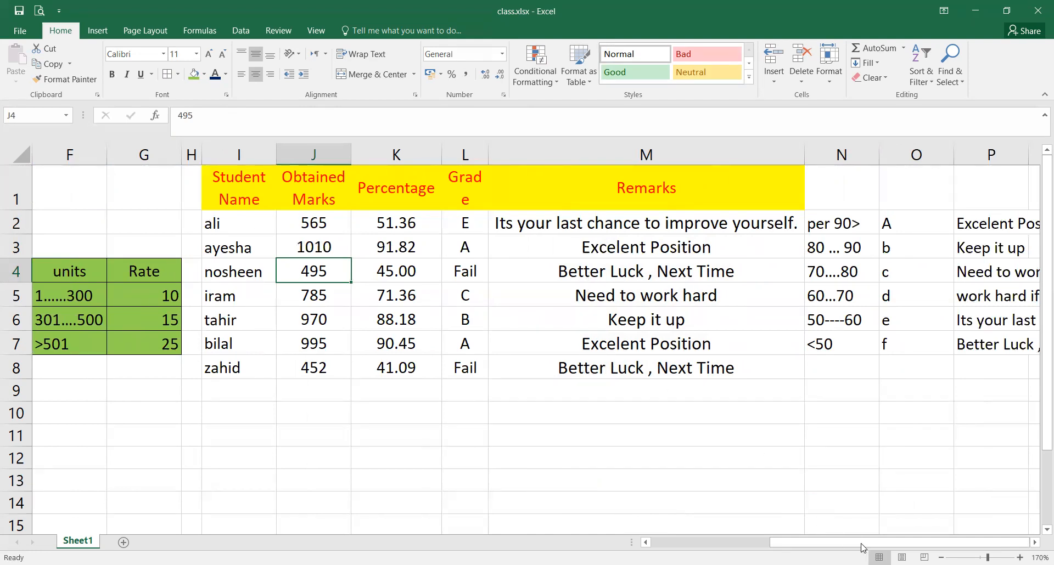
{"action": "left_click", "coordinate": [1024, 344]}
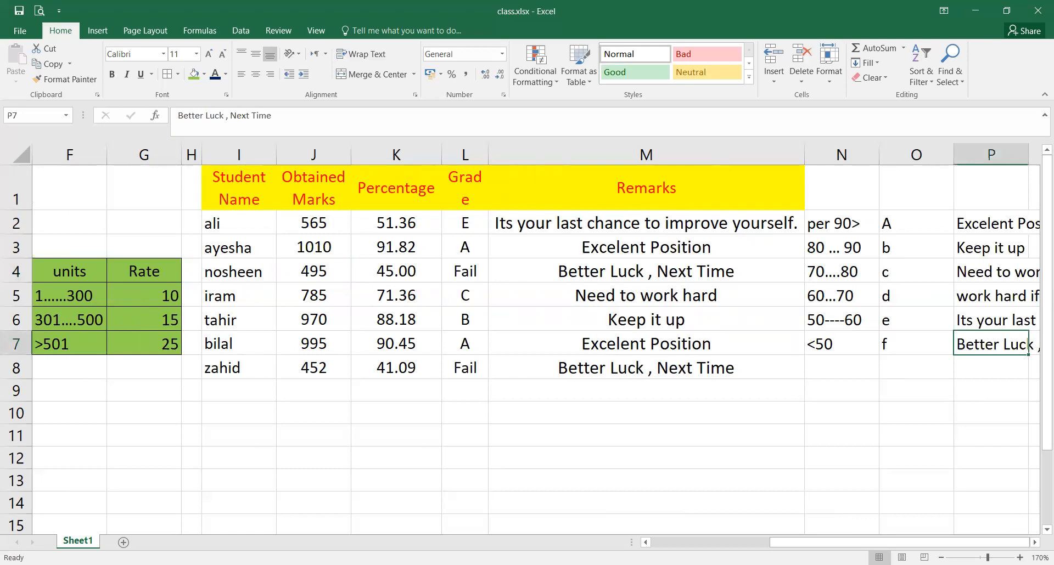
{"action": "left_click", "coordinate": [1035, 542]}
{"action": "left_click", "coordinate": [1035, 543]}
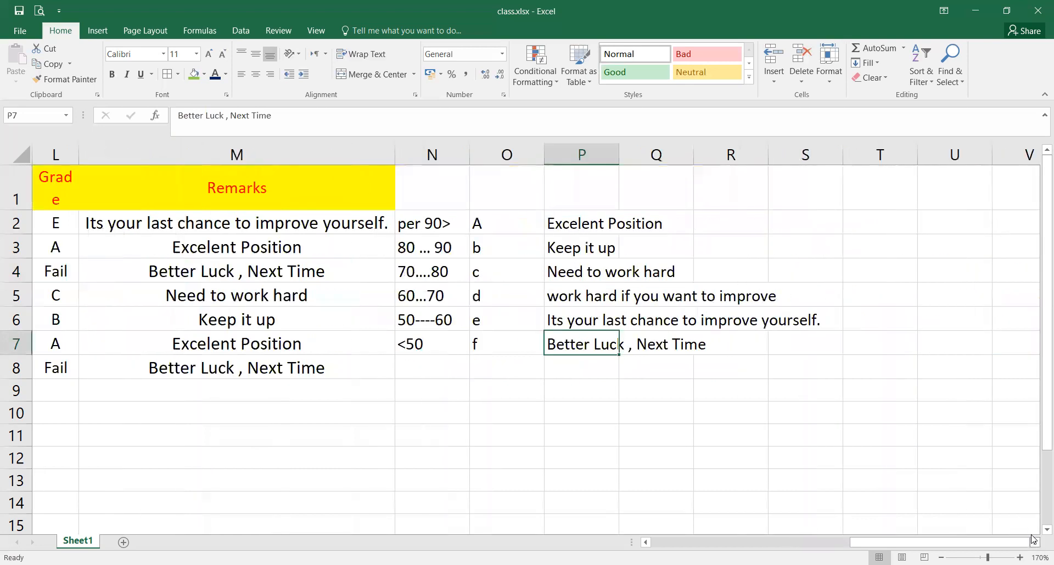
{"action": "type", "text": "Tr"}
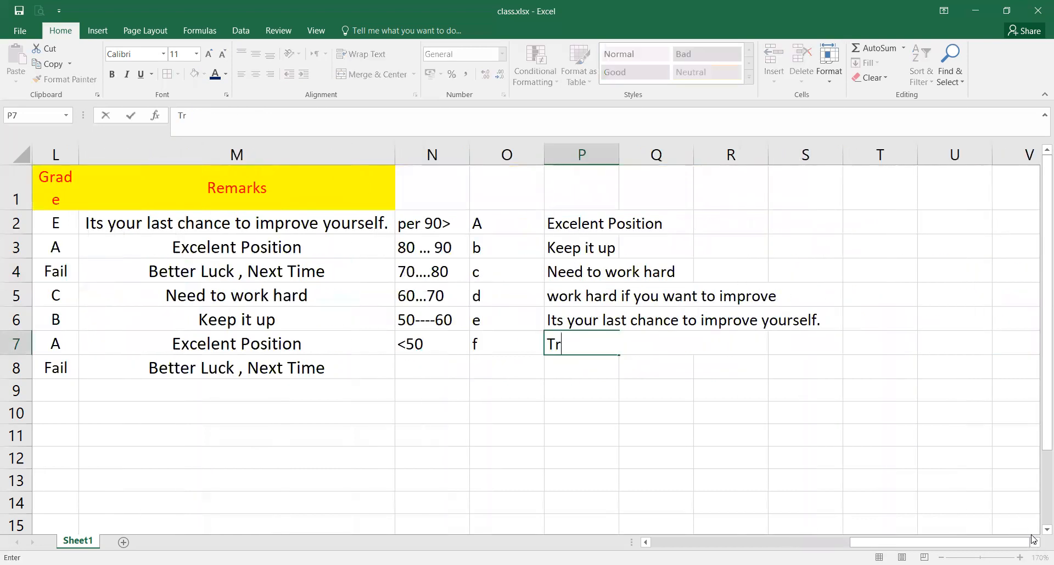
{"action": "type", "text": "y To work hard,"}
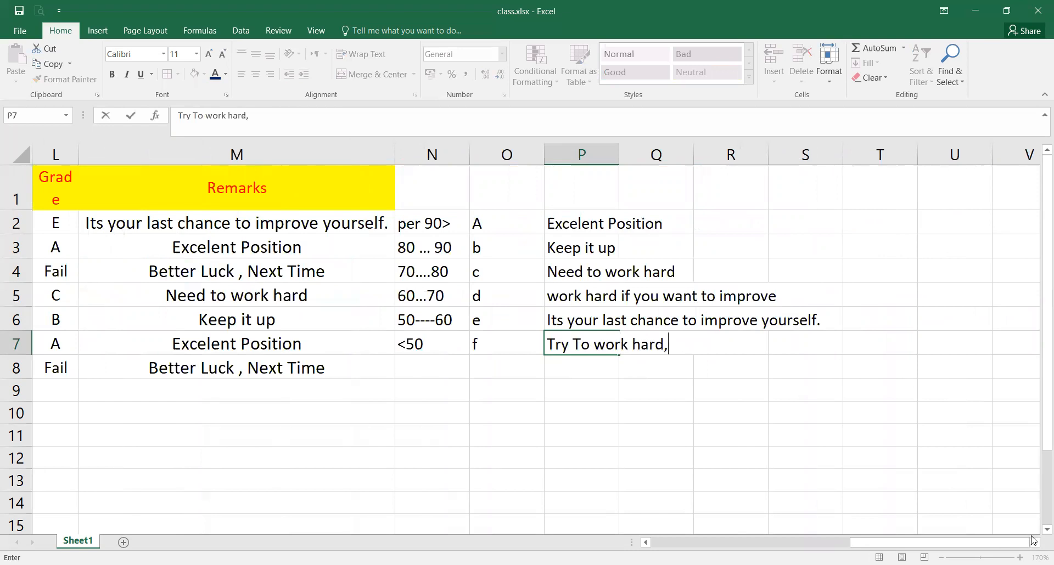
{"action": "type", "text": " if you want t"}
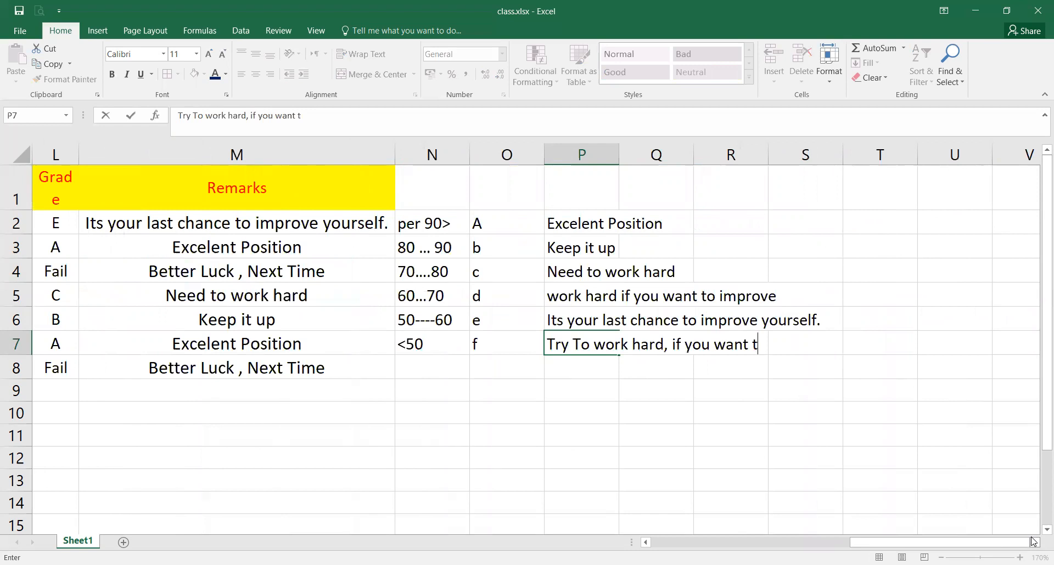
{"action": "type", "text": "o succee"}
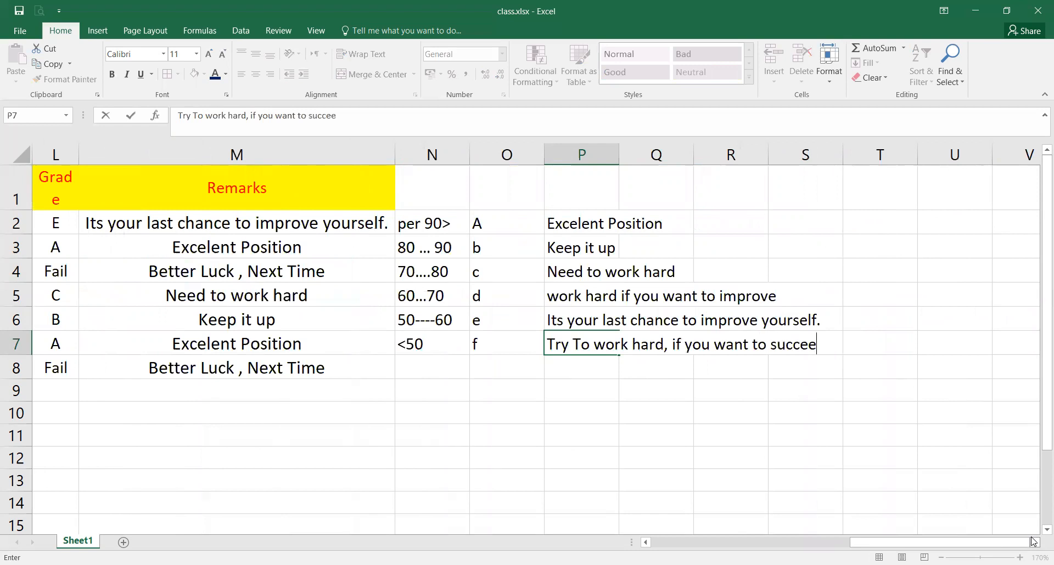
{"action": "type", "text": "d in future."}
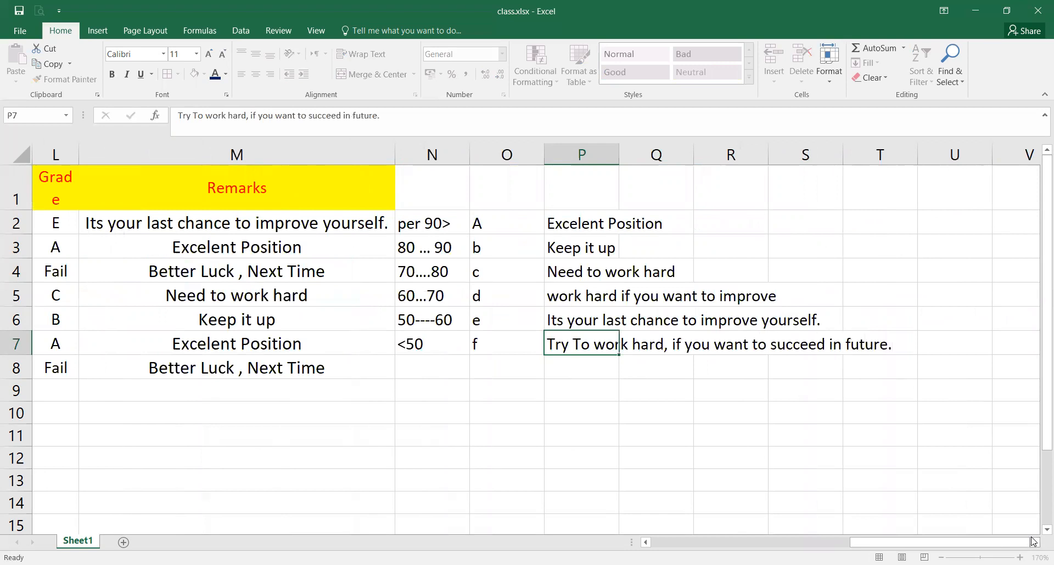
{"action": "key", "text": "Return"}
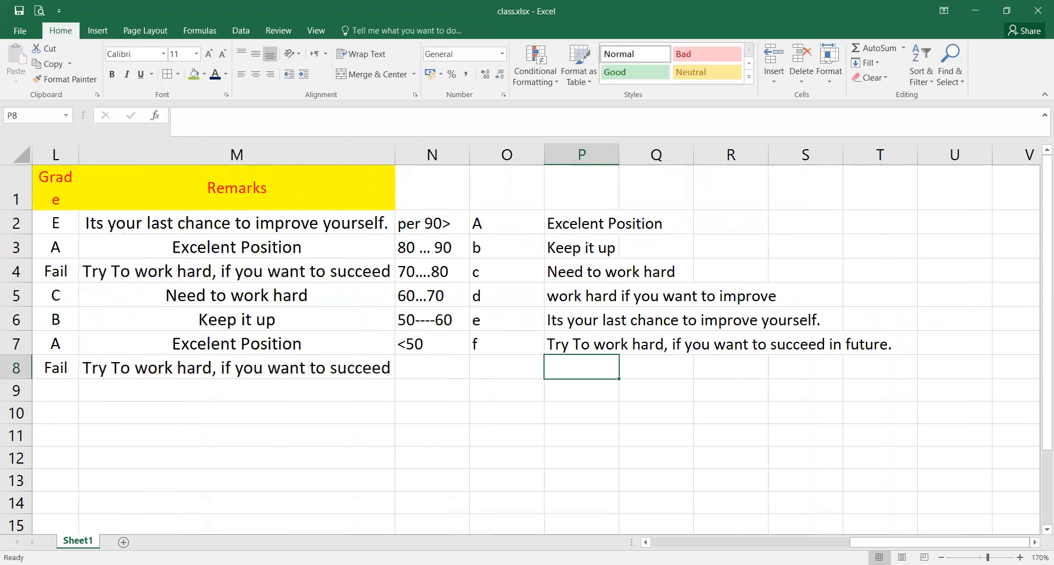
Narrow column M to a little over half its width and reapply text wrapping to the remarks in M2:M8
{"action": "left_click", "coordinate": [732, 543]}
{"action": "left_click", "coordinate": [730, 541]}
{"action": "left_click_drag", "start_coordinate": [729, 541], "coordinate": [802, 520]}
{"action": "left_click_drag", "start_coordinate": [794, 264], "coordinate": [796, 266]}
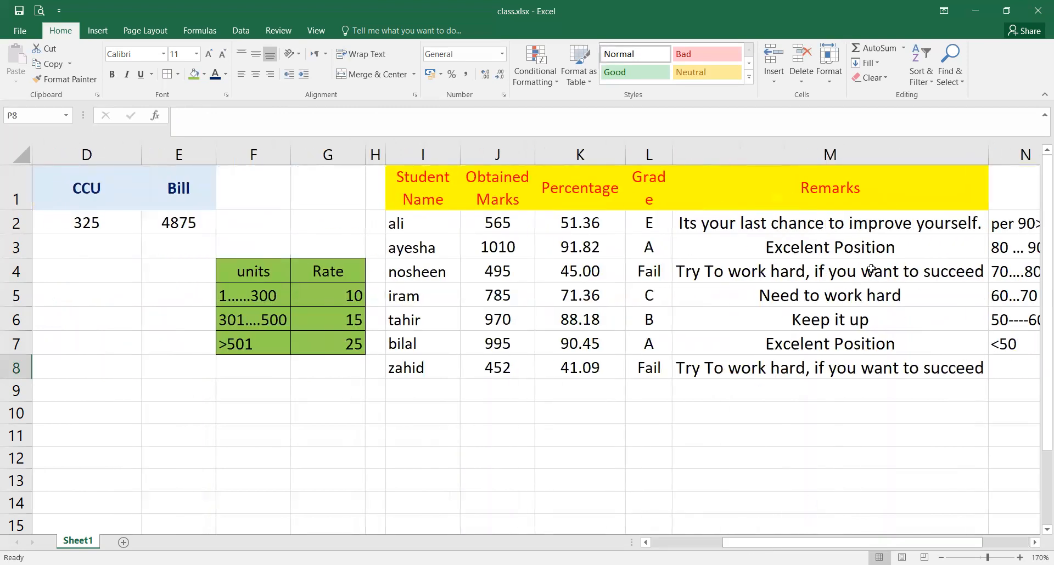
{"action": "left_click_drag", "start_coordinate": [859, 212], "coordinate": [840, 369]}
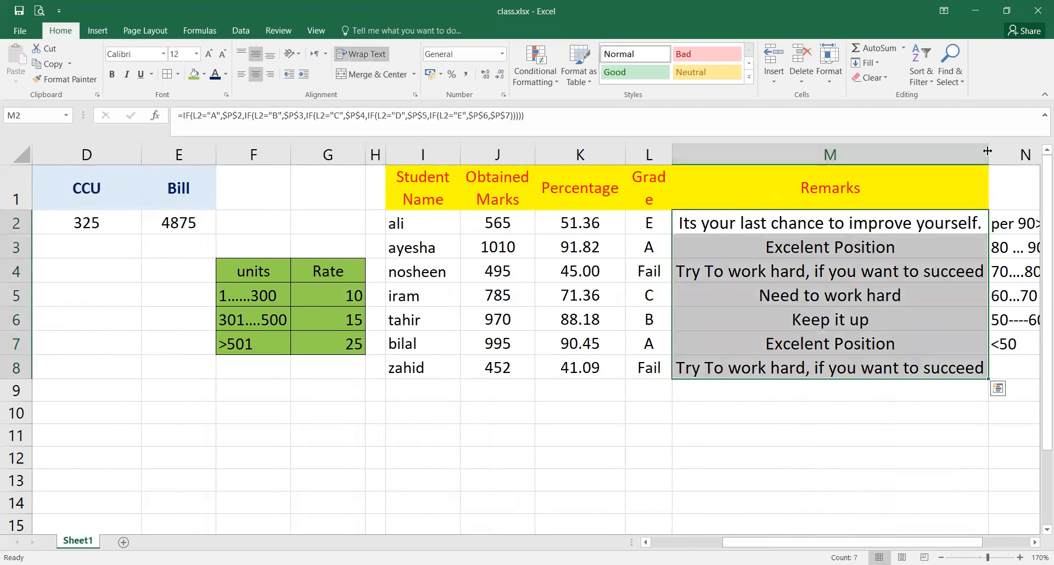
{"action": "left_click_drag", "start_coordinate": [934, 154], "coordinate": [855, 154]}
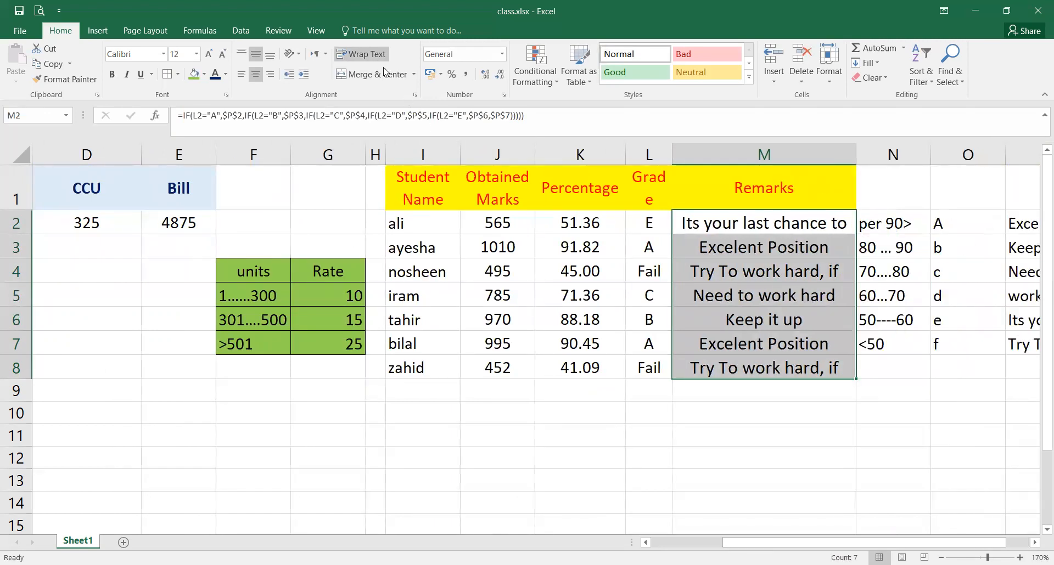
{"action": "left_click", "coordinate": [365, 54]}
{"action": "left_click", "coordinate": [365, 53]}
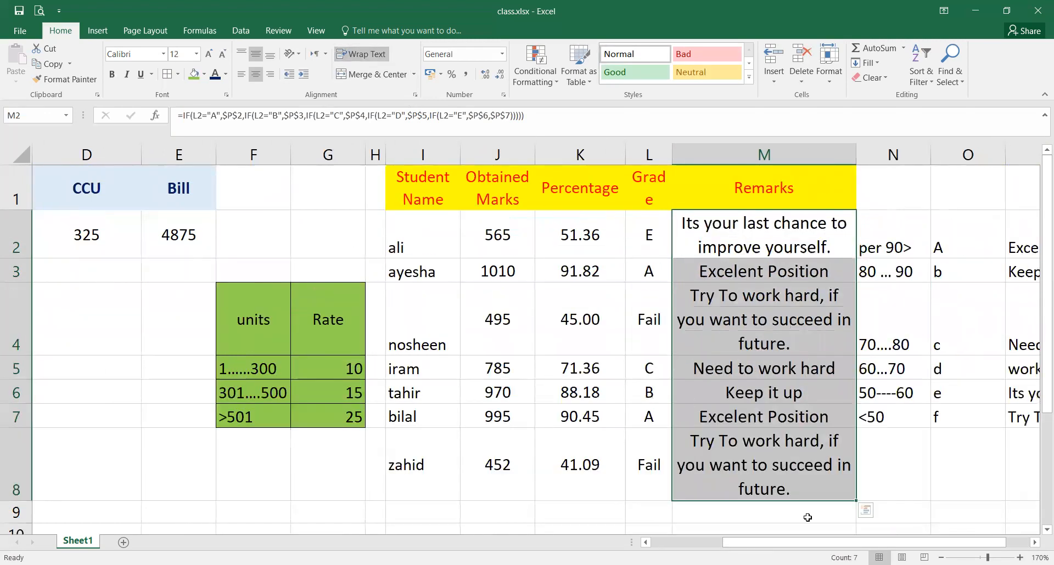
Apply borders to all cells of the student table in I2:M8
{"action": "left_click_drag", "start_coordinate": [400, 232], "coordinate": [779, 454]}
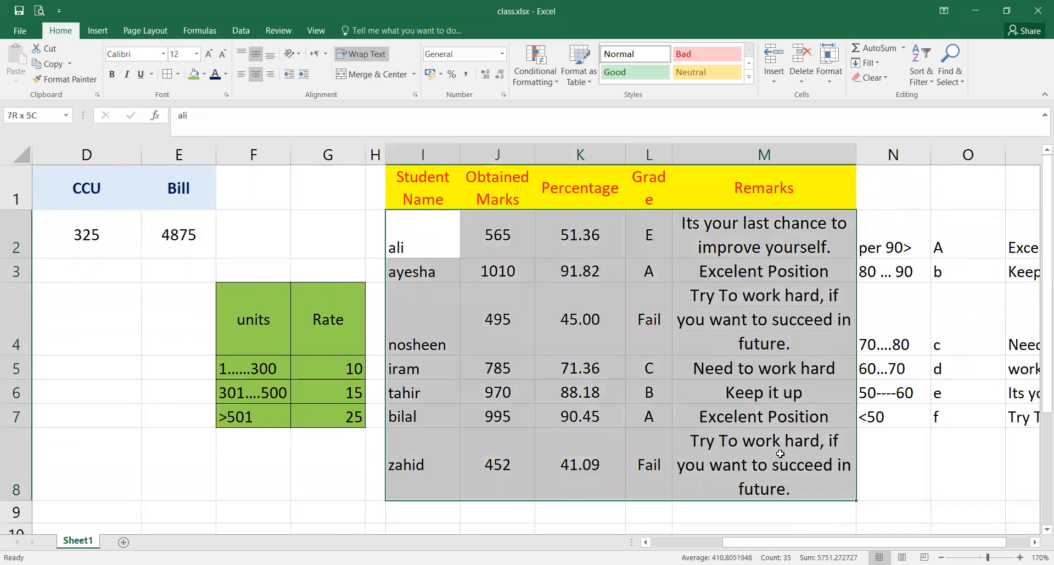
{"action": "left_click", "coordinate": [165, 77]}
{"action": "left_click", "coordinate": [580, 393]}
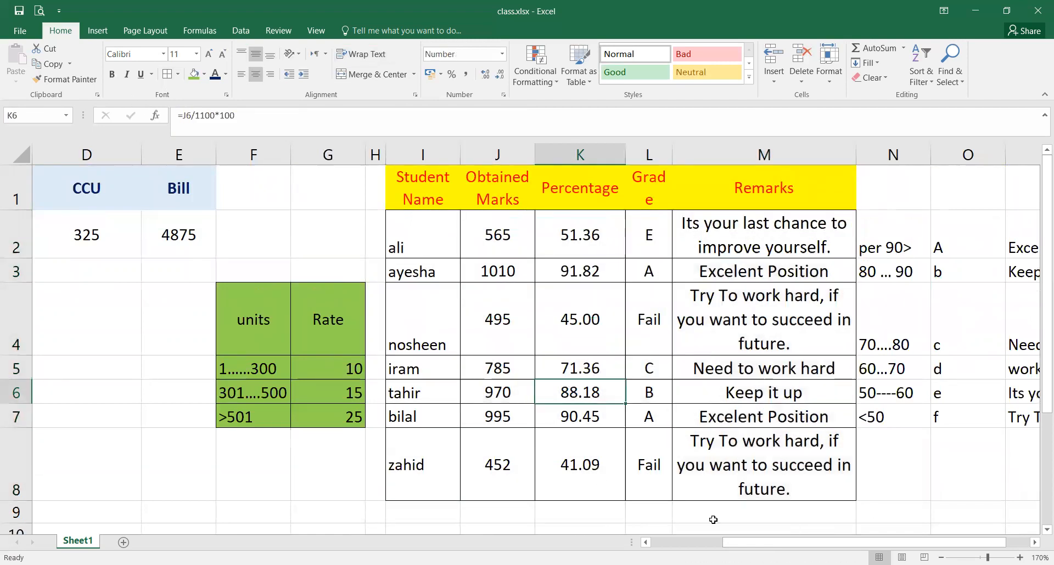
{"action": "left_click", "coordinate": [1035, 543]}
{"action": "left_click", "coordinate": [1035, 543]}
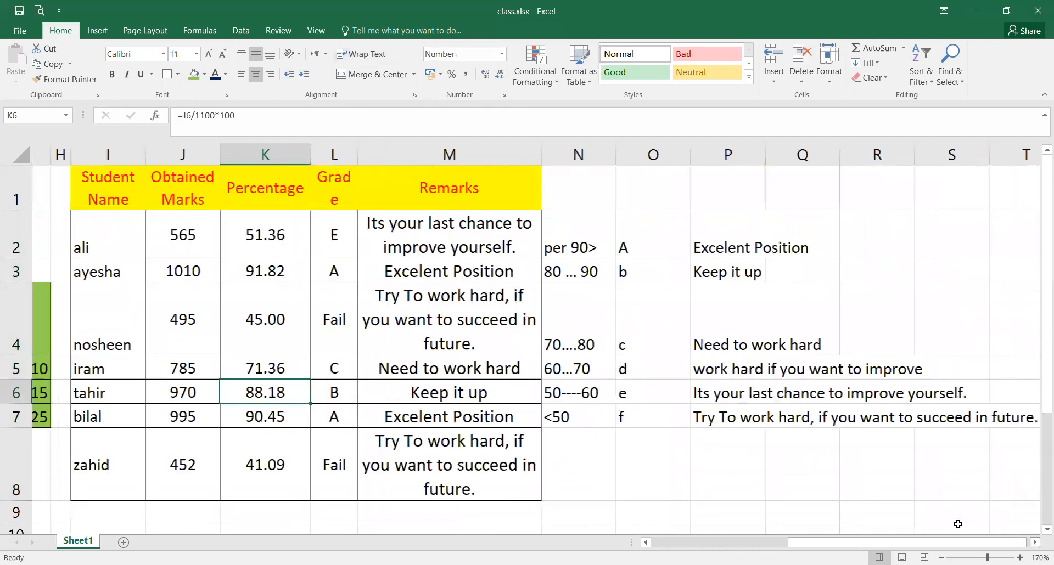
{"action": "scroll", "coordinate": [957, 524], "scroll_direction": "right", "scroll_amount": 1}
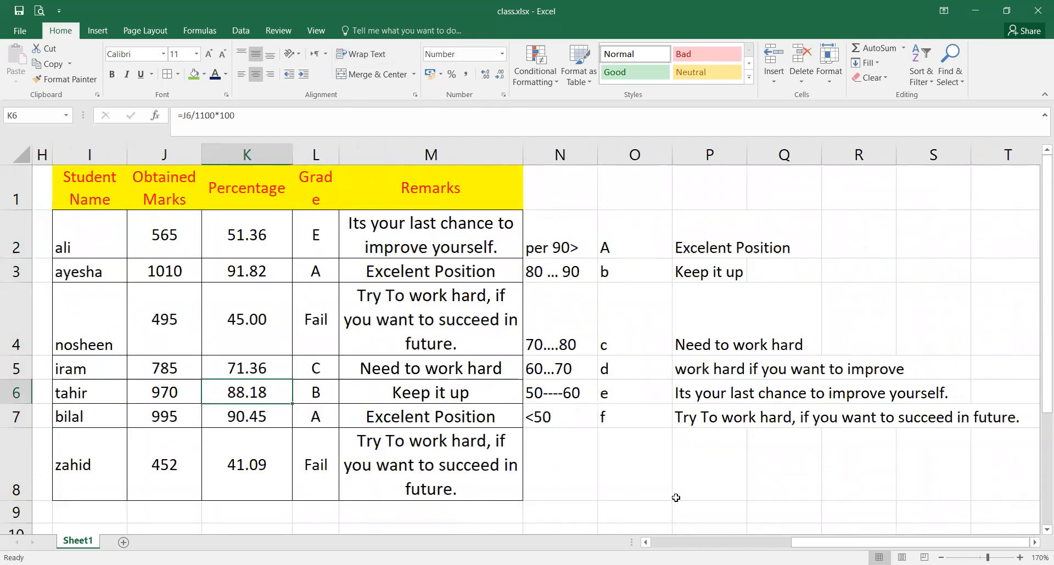